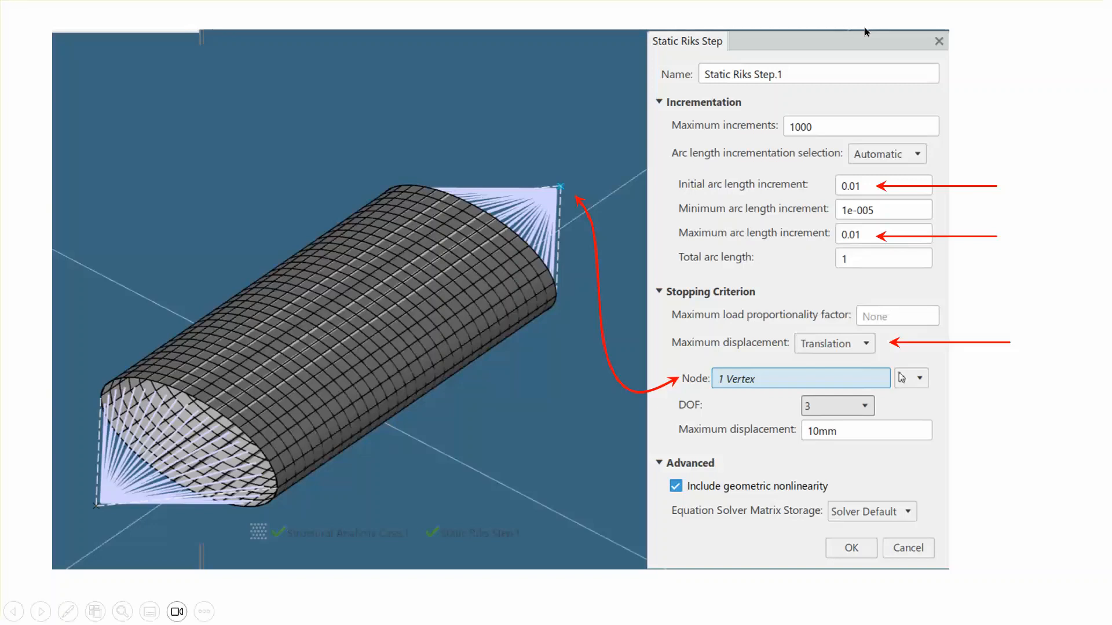
{"action": "left_click", "coordinate": [994, 452]}
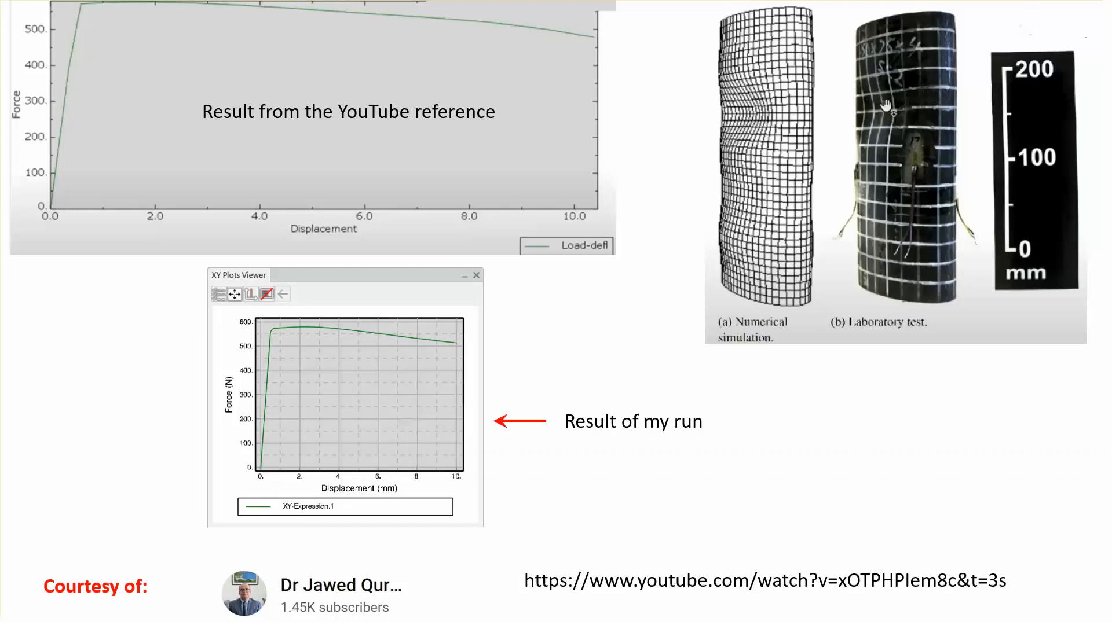
{"action": "left_click", "coordinate": [884, 456]}
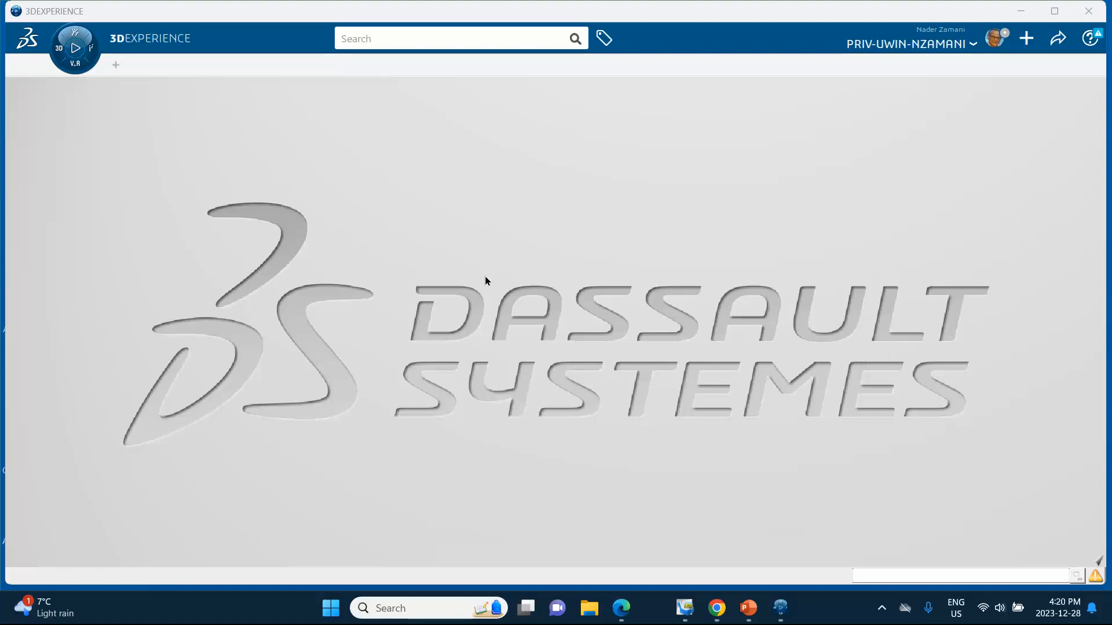
Create a new part in the Generative Shape Design app and start a sketch on the yz plane
{"action": "left_click", "coordinate": [61, 52]}
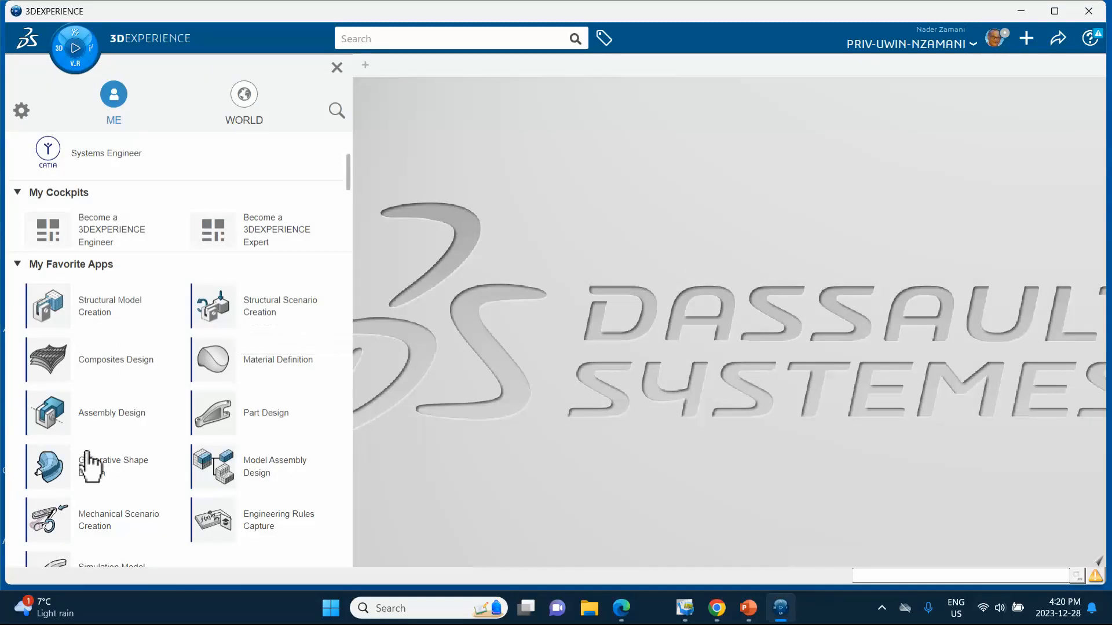
{"action": "left_click", "coordinate": [115, 475]}
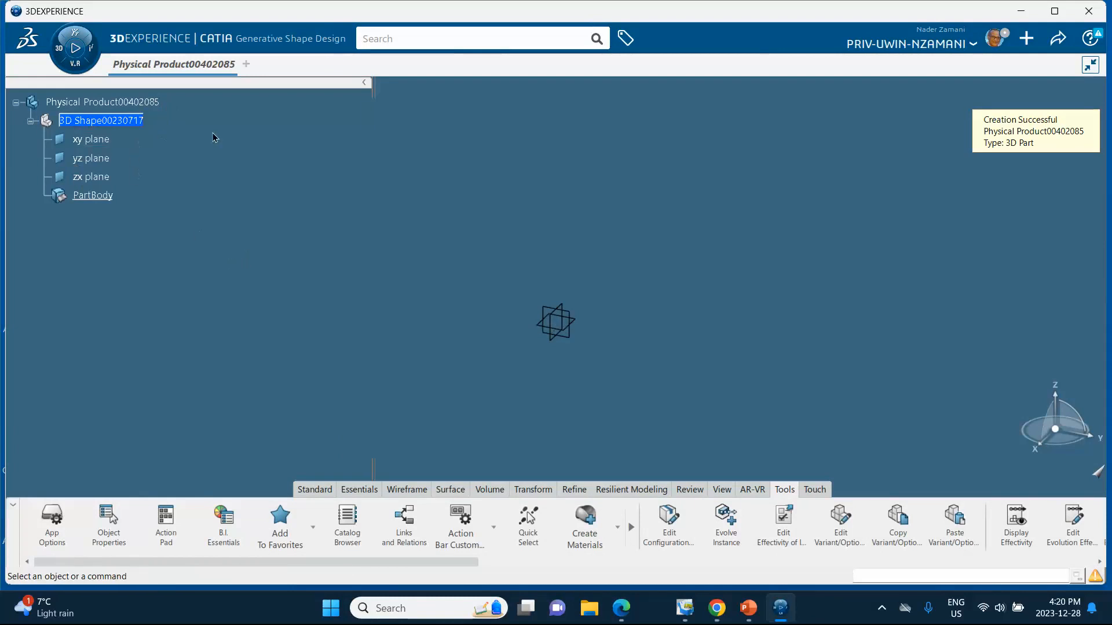
{"action": "left_click", "coordinate": [576, 317]}
{"action": "left_click", "coordinate": [667, 265]}
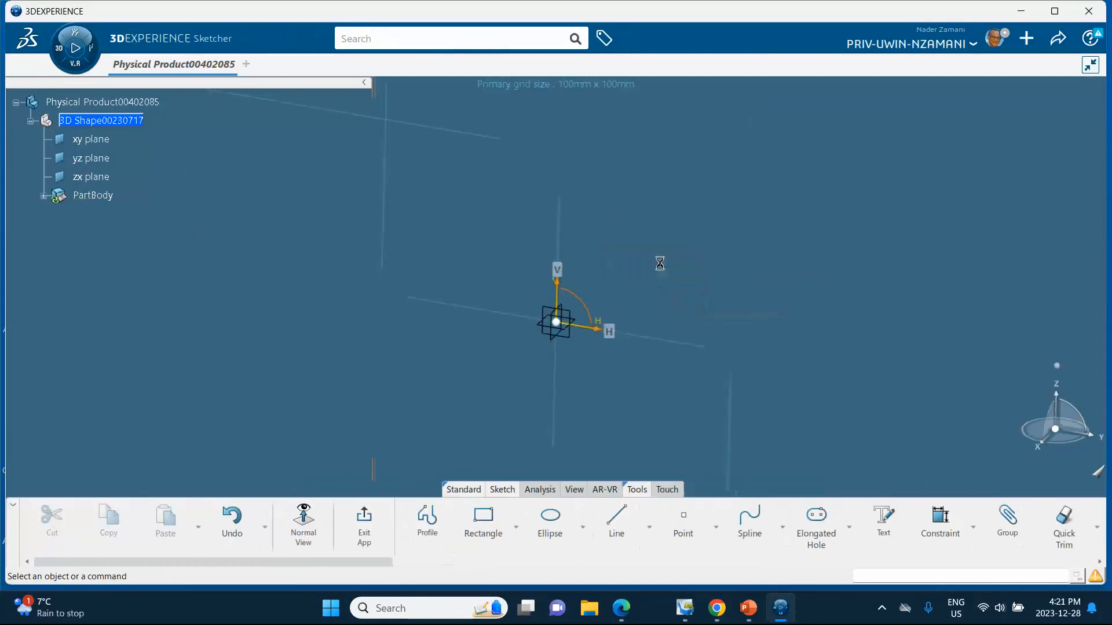
{"action": "left_click", "coordinate": [555, 530]}
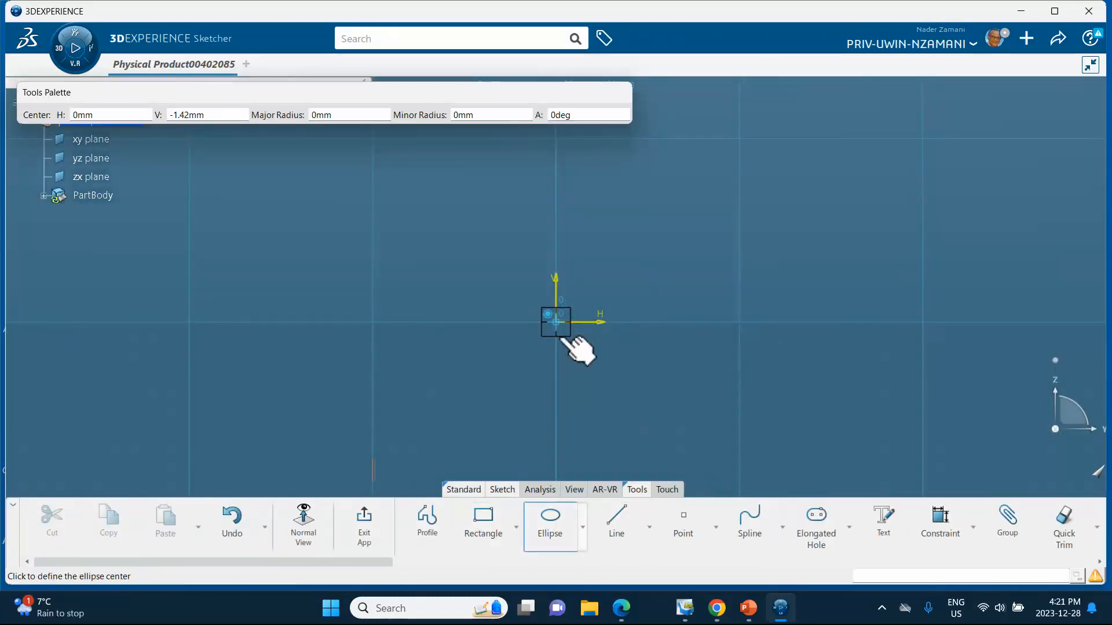
{"action": "left_click", "coordinate": [583, 528]}
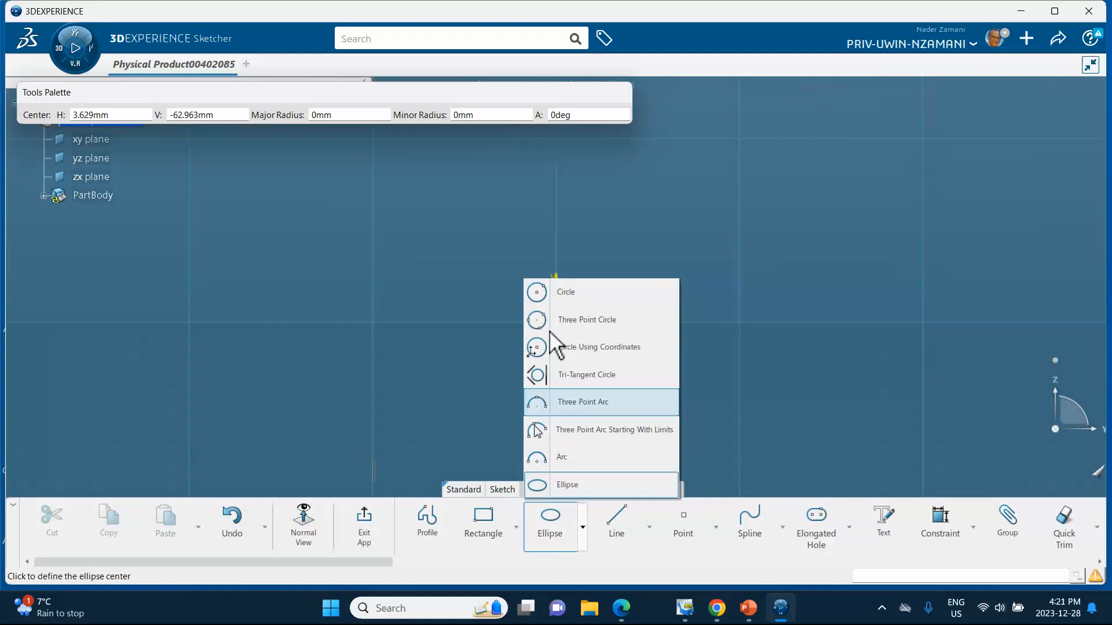
{"action": "left_click", "coordinate": [552, 490]}
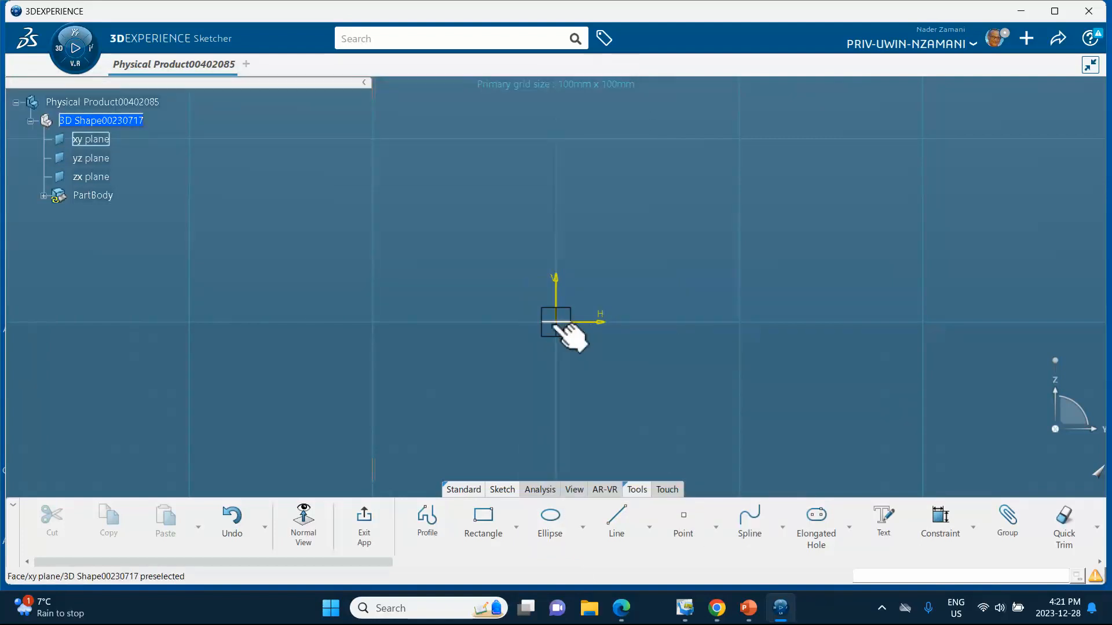
{"action": "left_click", "coordinate": [556, 323]}
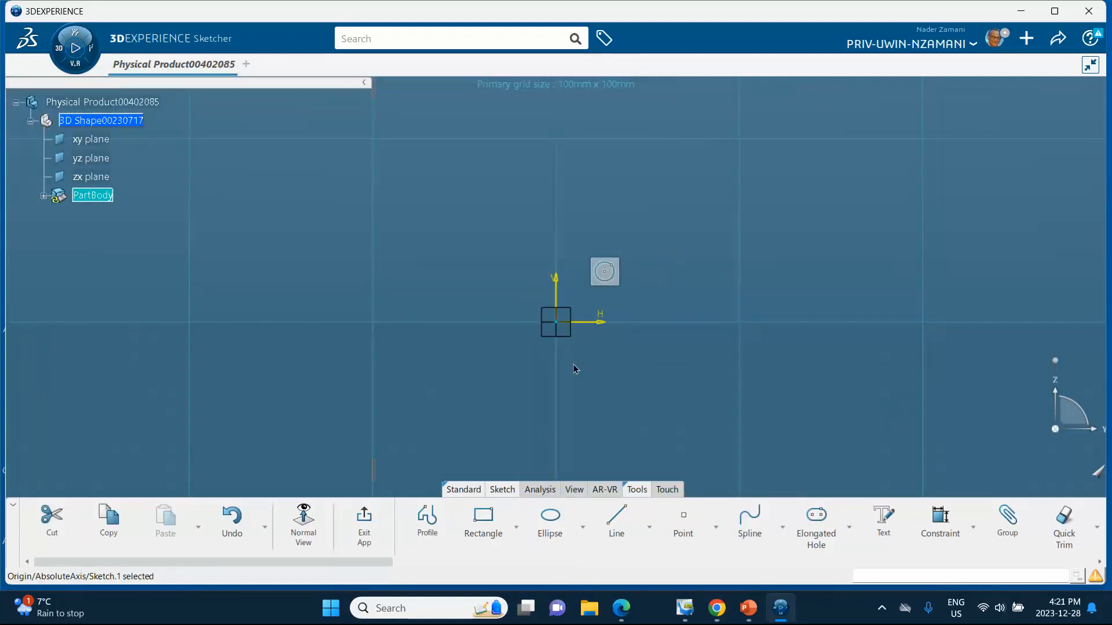
Sketch a horizontal ellipse centred on the origin with a 75 mm major radius and 37.5 mm minor radius, and exit the sketch
{"action": "left_click", "coordinate": [553, 521]}
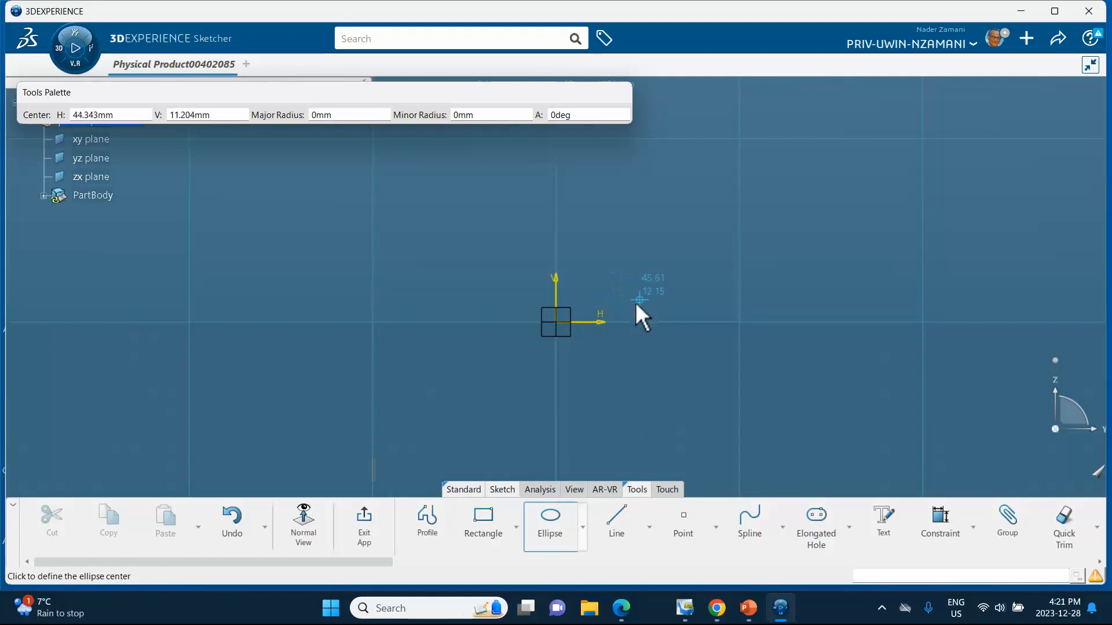
{"action": "left_click", "coordinate": [556, 322]}
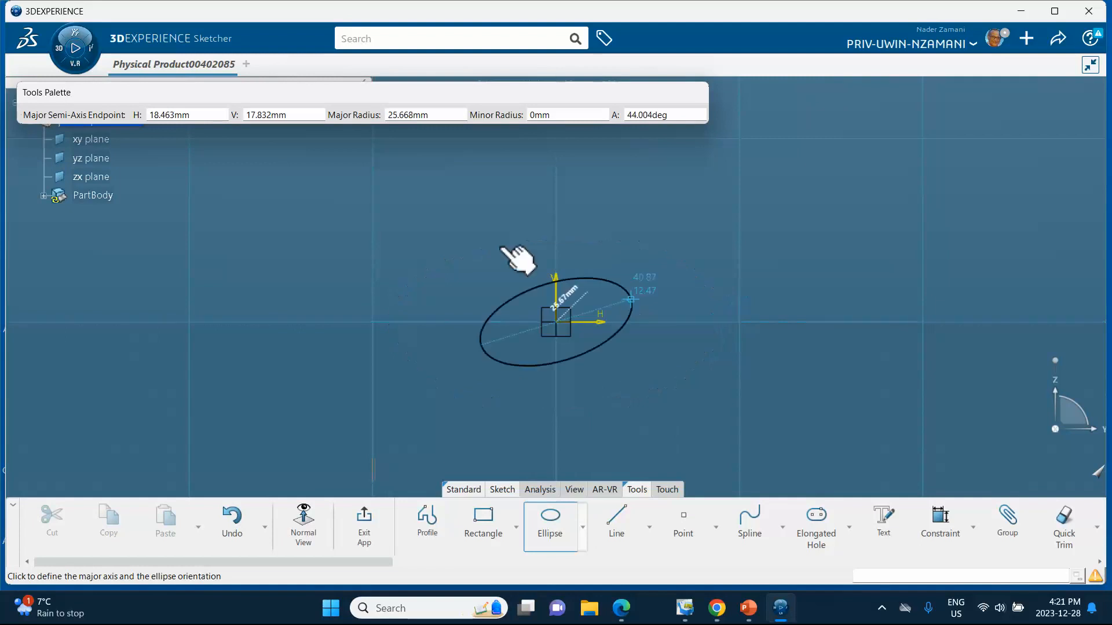
{"action": "left_click_drag", "start_coordinate": [438, 113], "coordinate": [338, 118]}
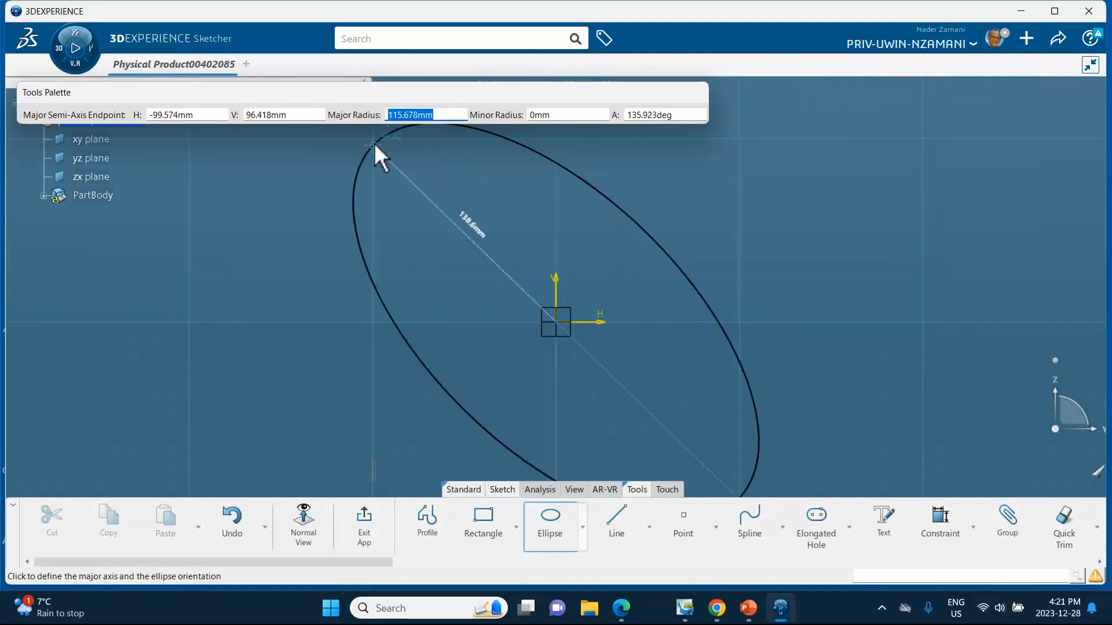
{"action": "type", "text": "75"}
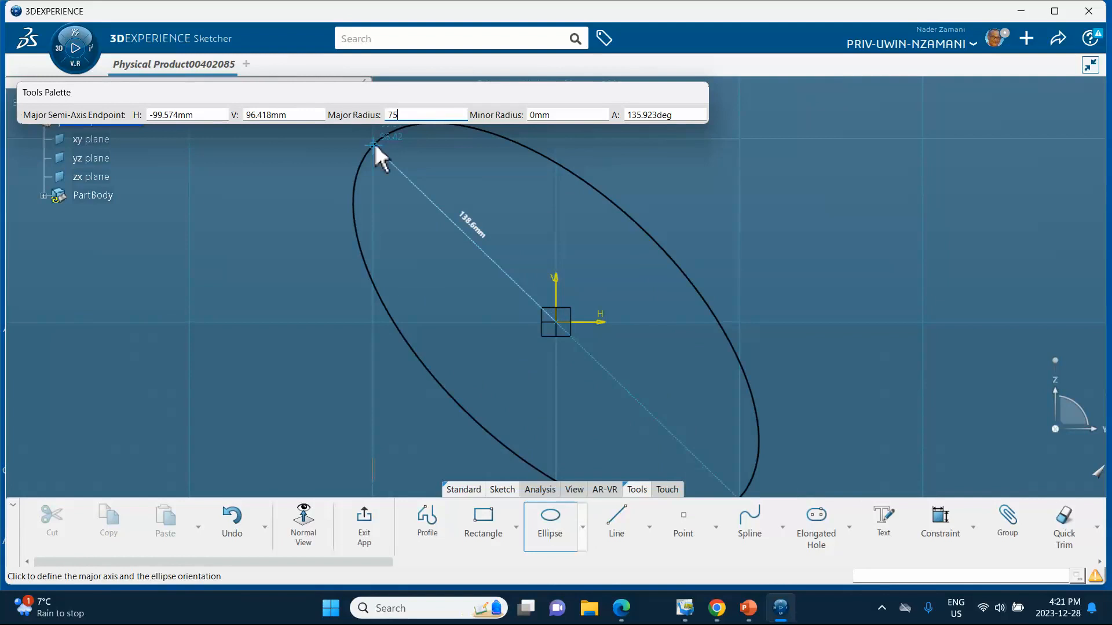
{"action": "key", "text": "Tab"}
{"action": "left_click", "coordinate": [555, 114]}
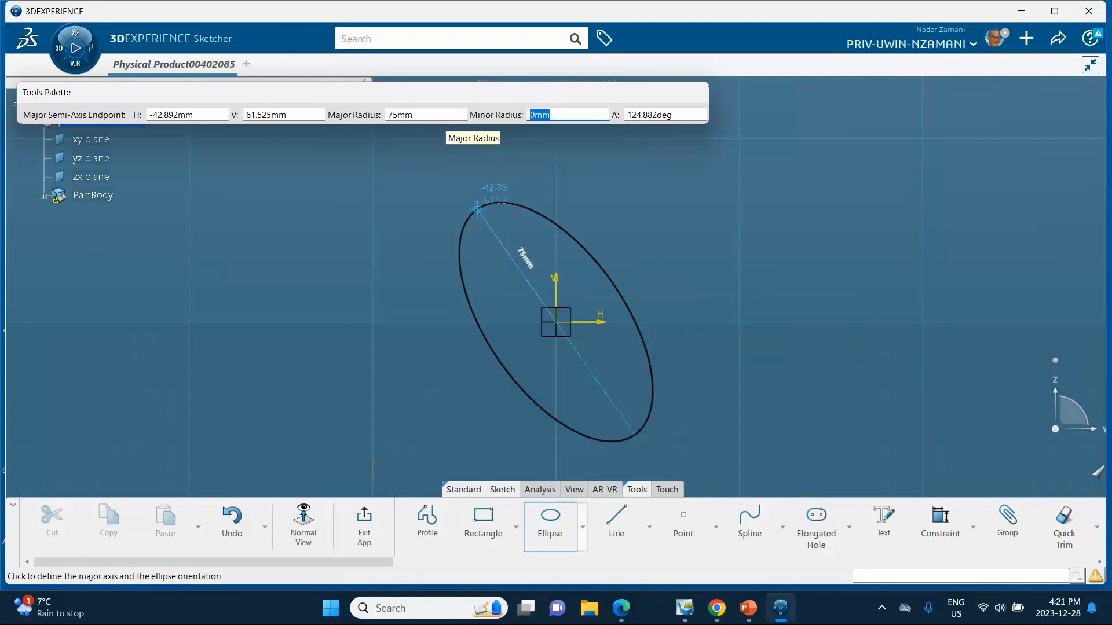
{"action": "type", "text": "37."}
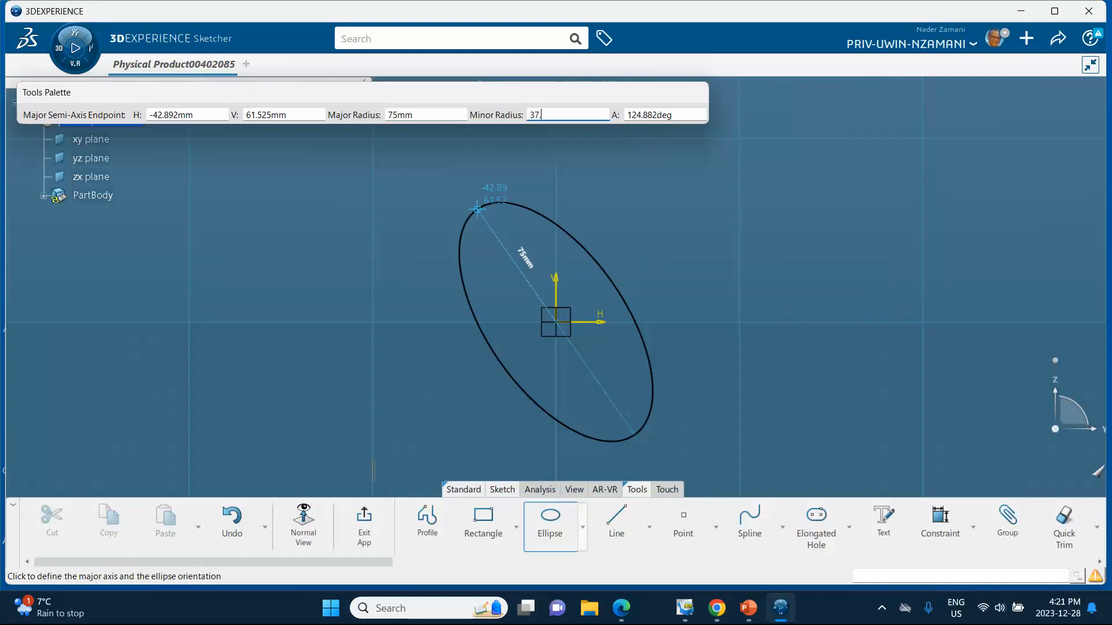
{"action": "type", "text": "5"}
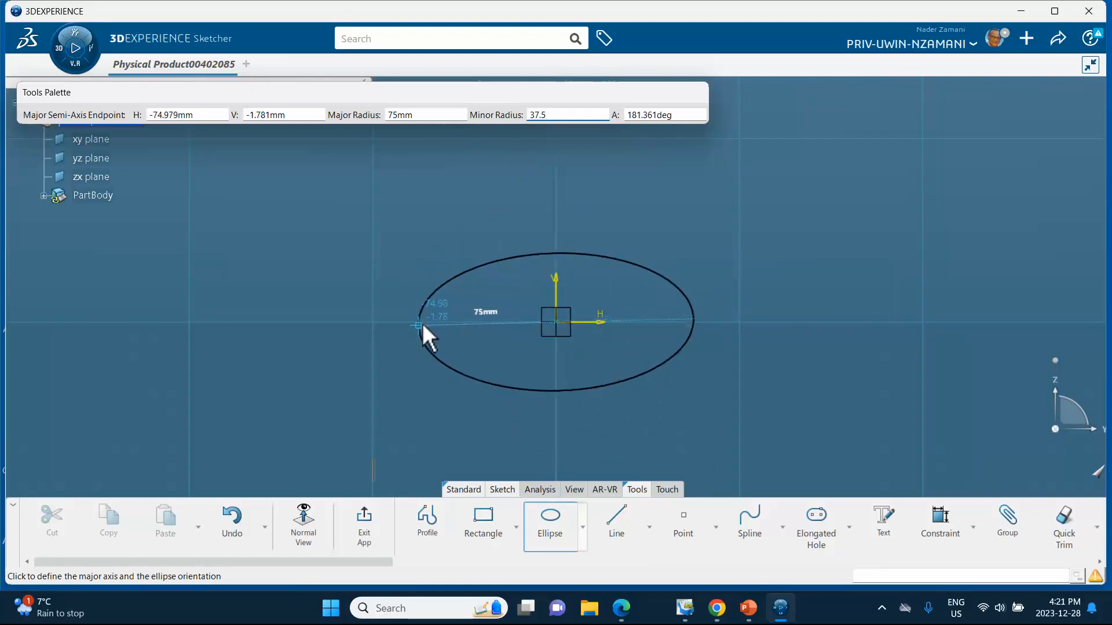
{"action": "left_click", "coordinate": [422, 317]}
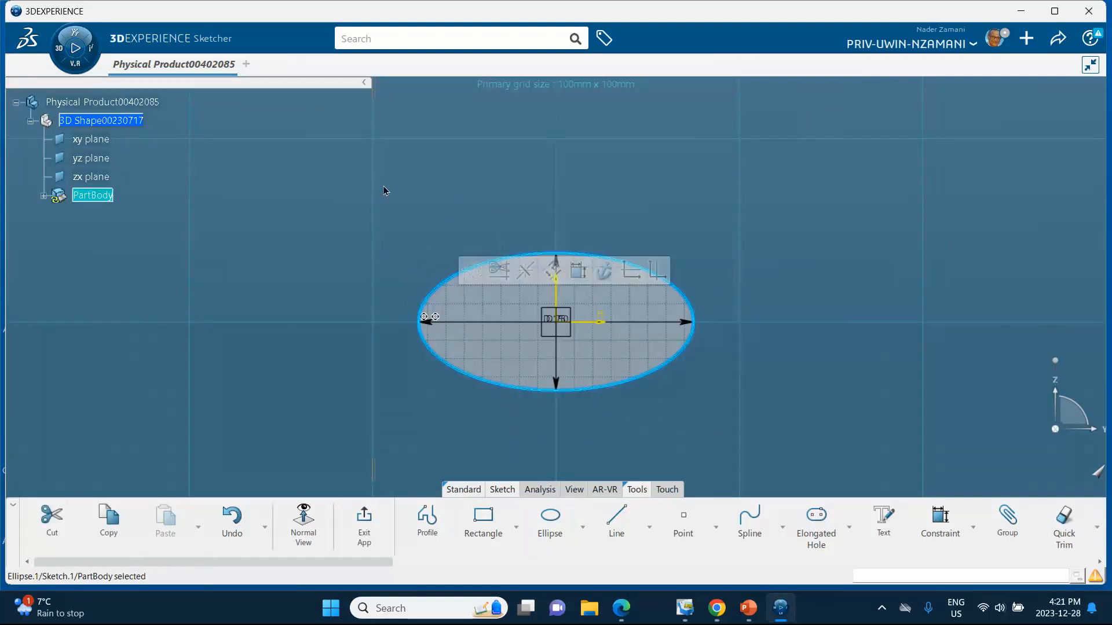
{"action": "left_click", "coordinate": [366, 524]}
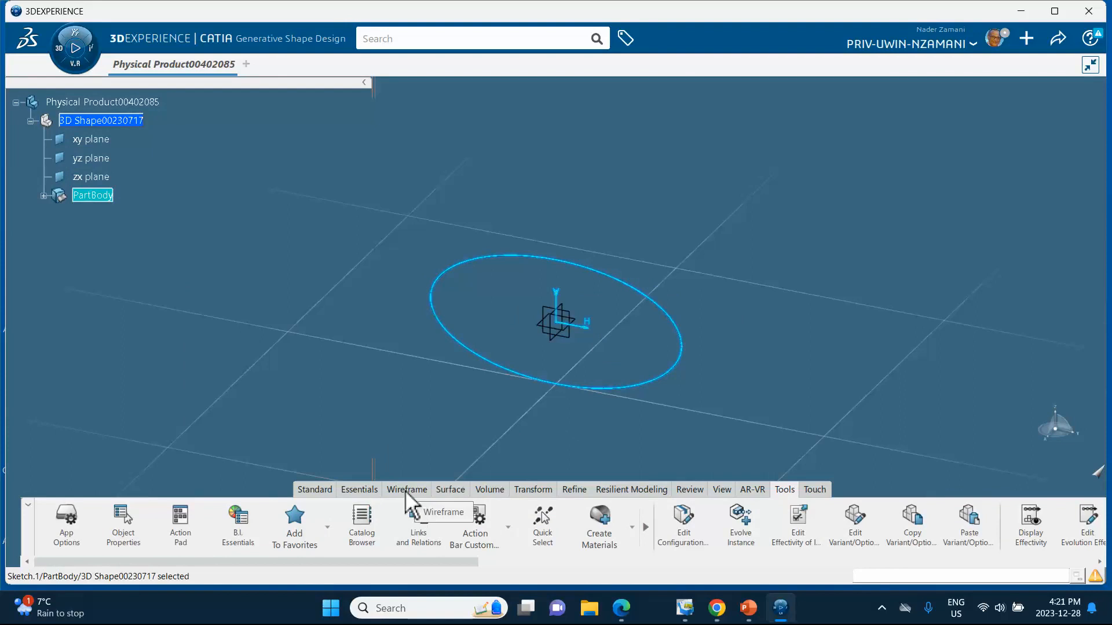
Extrude the ellipse sketch into a surface with a first-limit length of 300 mm
{"action": "left_click", "coordinate": [450, 490]}
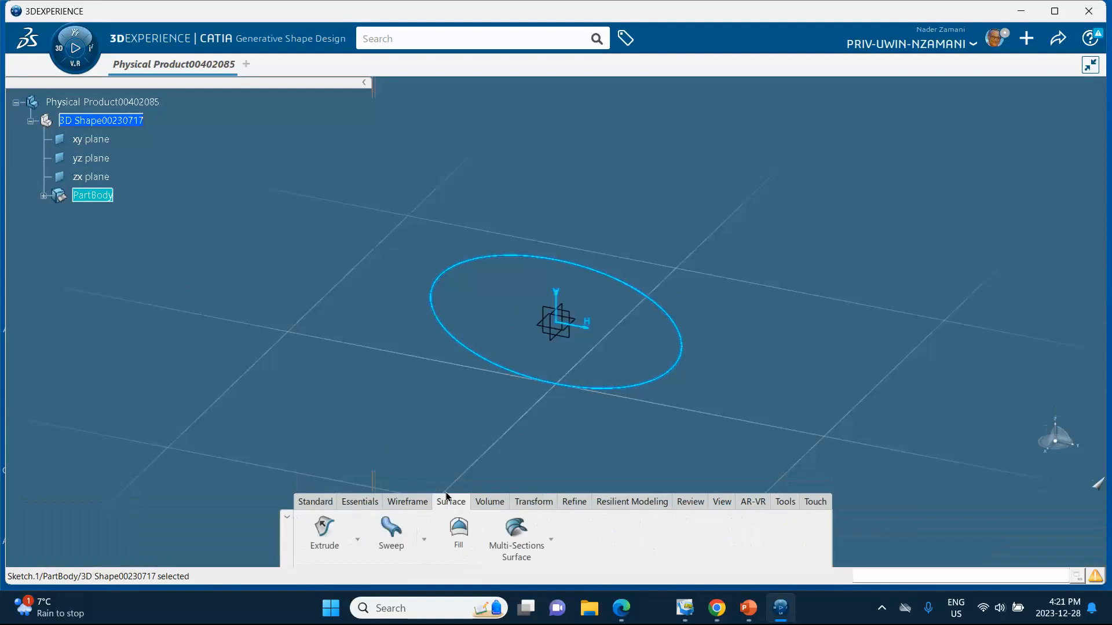
{"action": "left_click", "coordinate": [322, 530]}
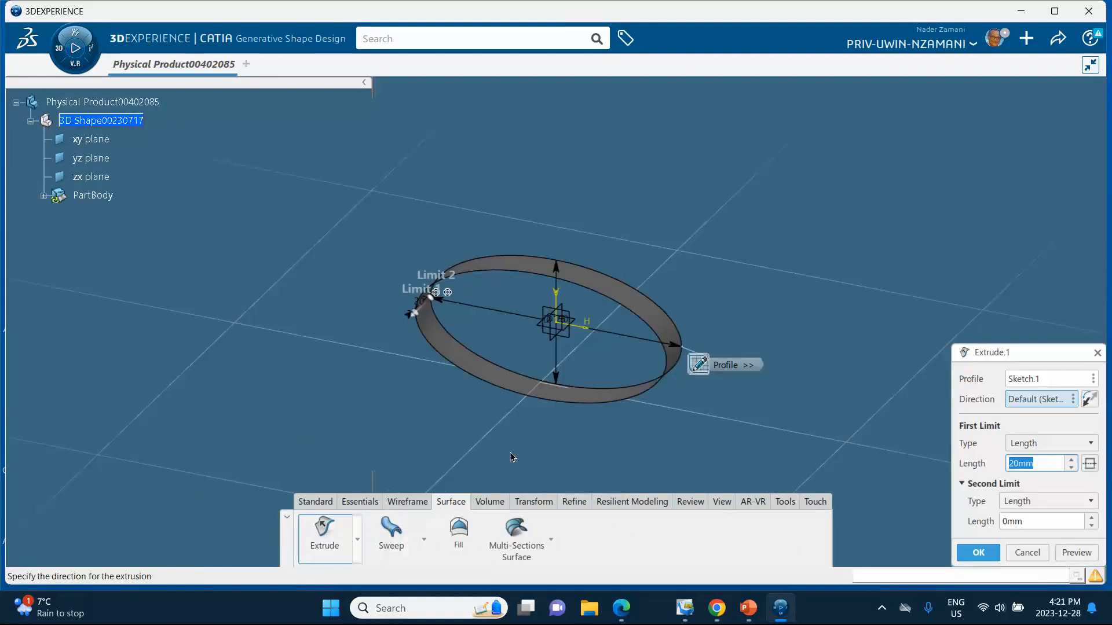
{"action": "type", "text": "30"}
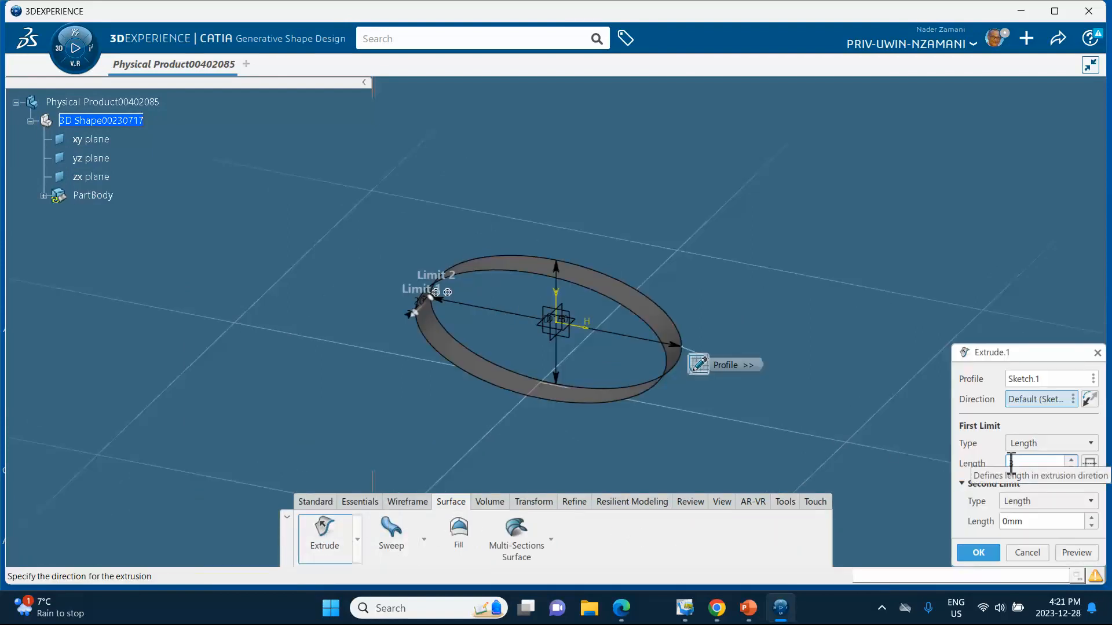
{"action": "type", "text": "0"}
{"action": "key", "text": "Return"}
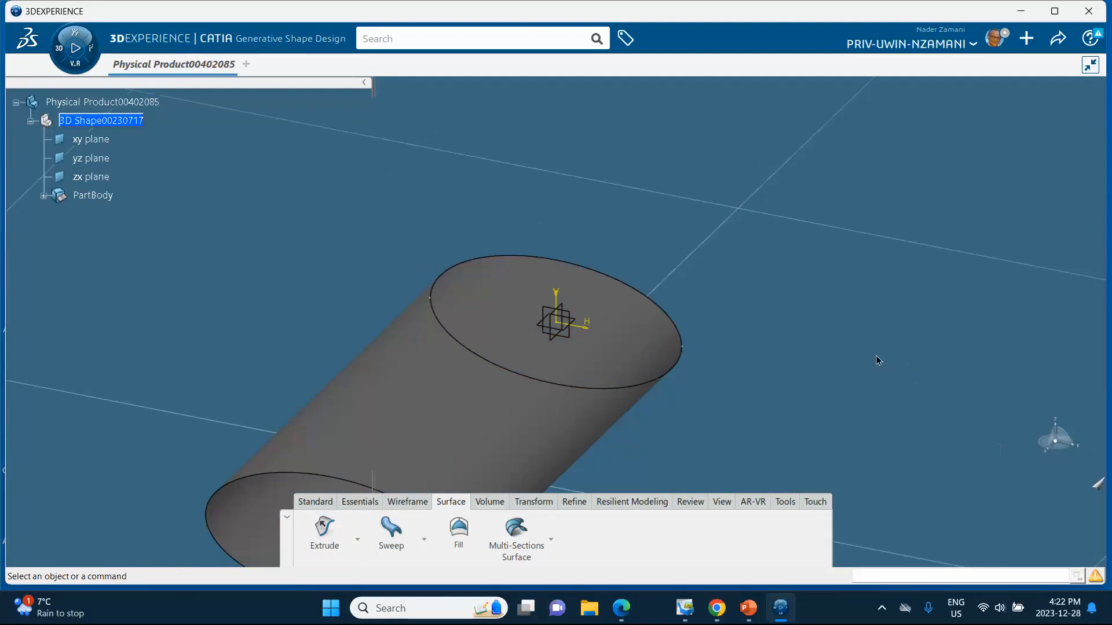
Hide the ellipse sketch at the end of the extruded tube
{"action": "middle_click_drag", "start_coordinate": [877, 356], "coordinate": [797, 174]}
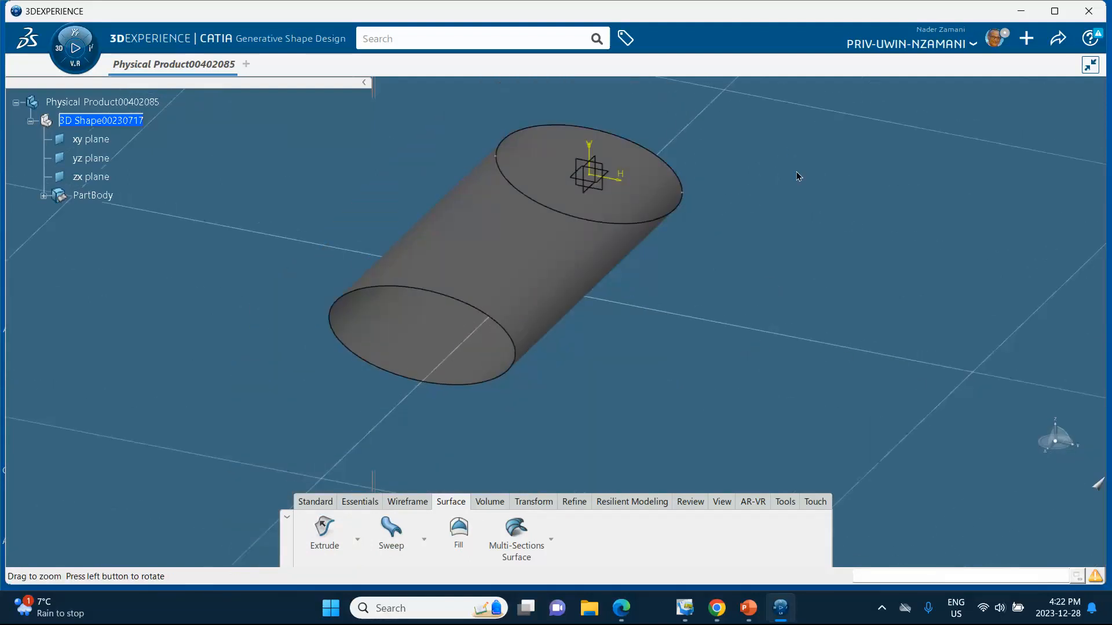
{"action": "right_click", "coordinate": [604, 233]}
{"action": "left_click", "coordinate": [713, 275]}
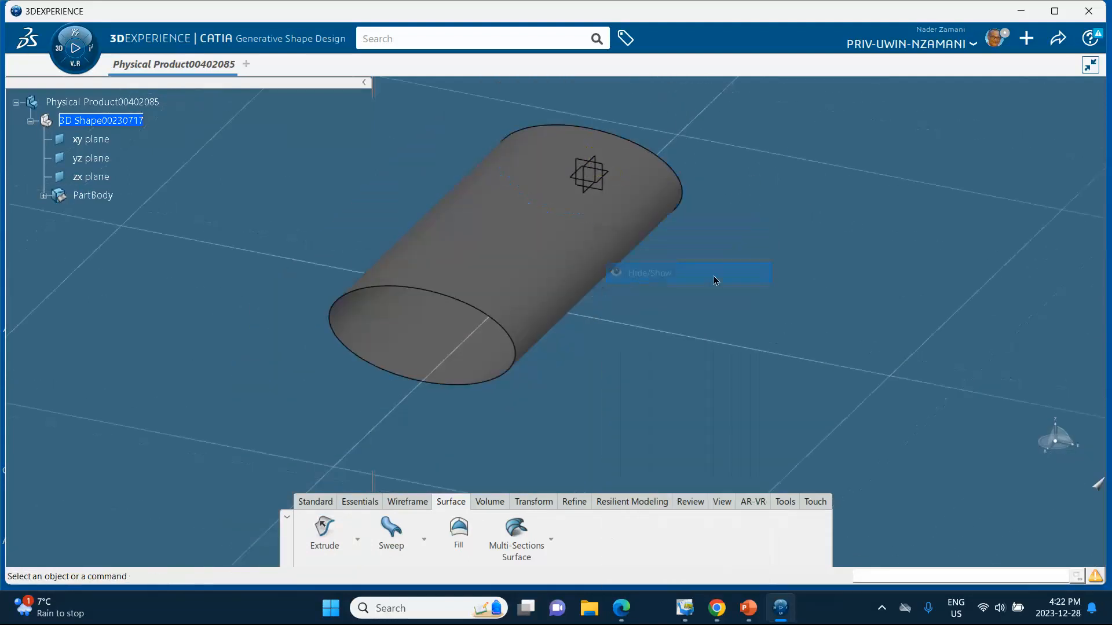
{"action": "middle_click_drag", "start_coordinate": [691, 339], "coordinate": [696, 406]}
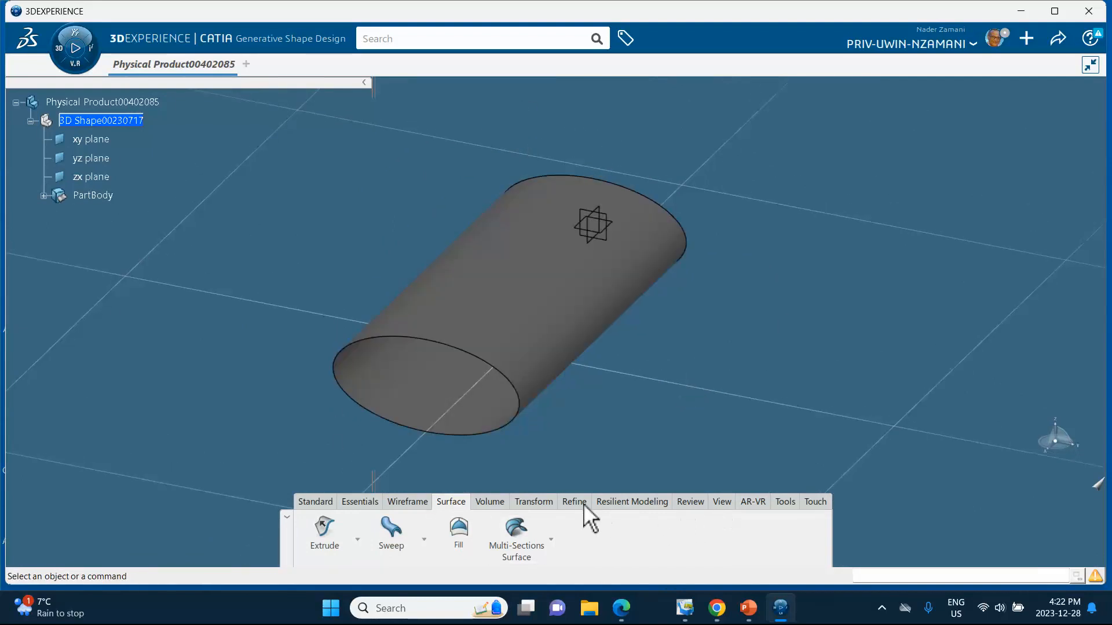
Create one core material named "SHS December 28 2023" with a simulation domain
{"action": "left_click", "coordinate": [787, 501]}
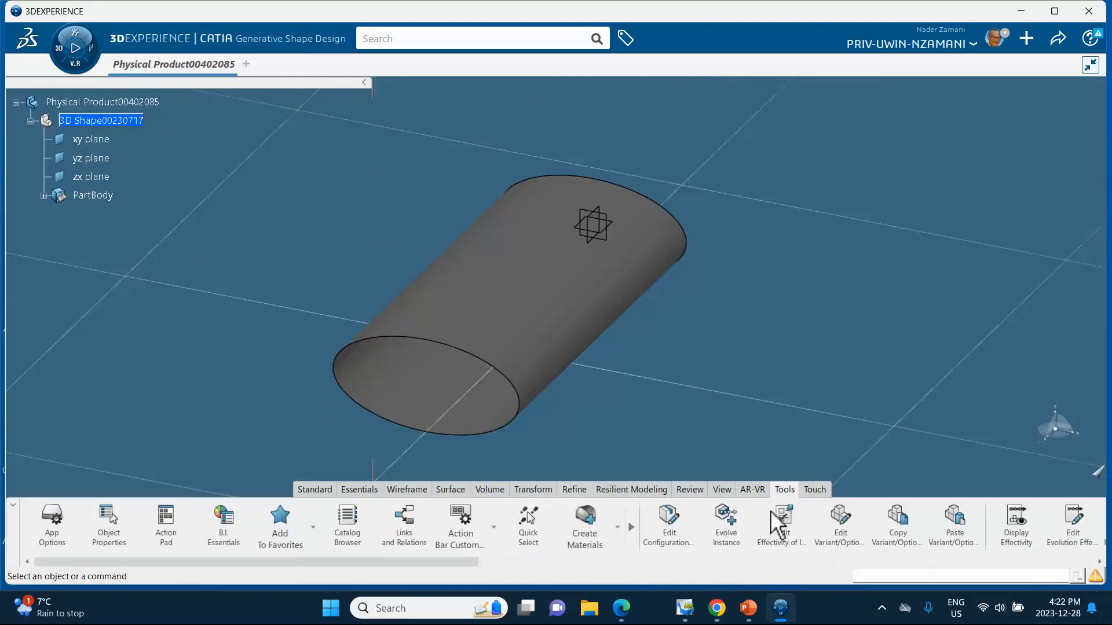
{"action": "left_click", "coordinate": [587, 535]}
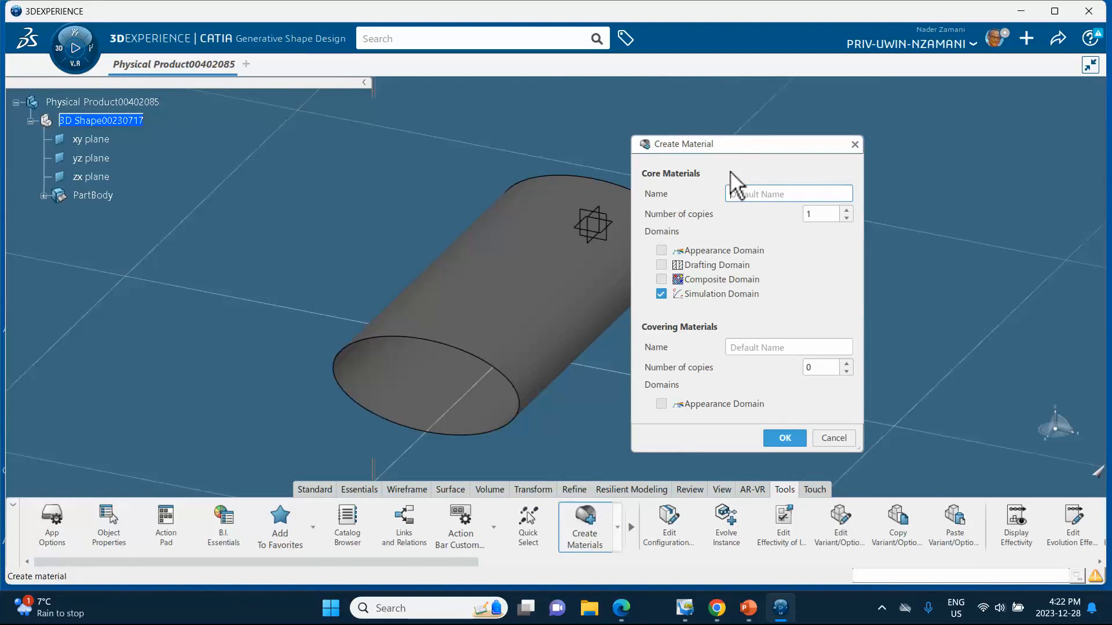
{"action": "type", "text": "S"}
{"action": "type", "text": "HS December 28 2023"}
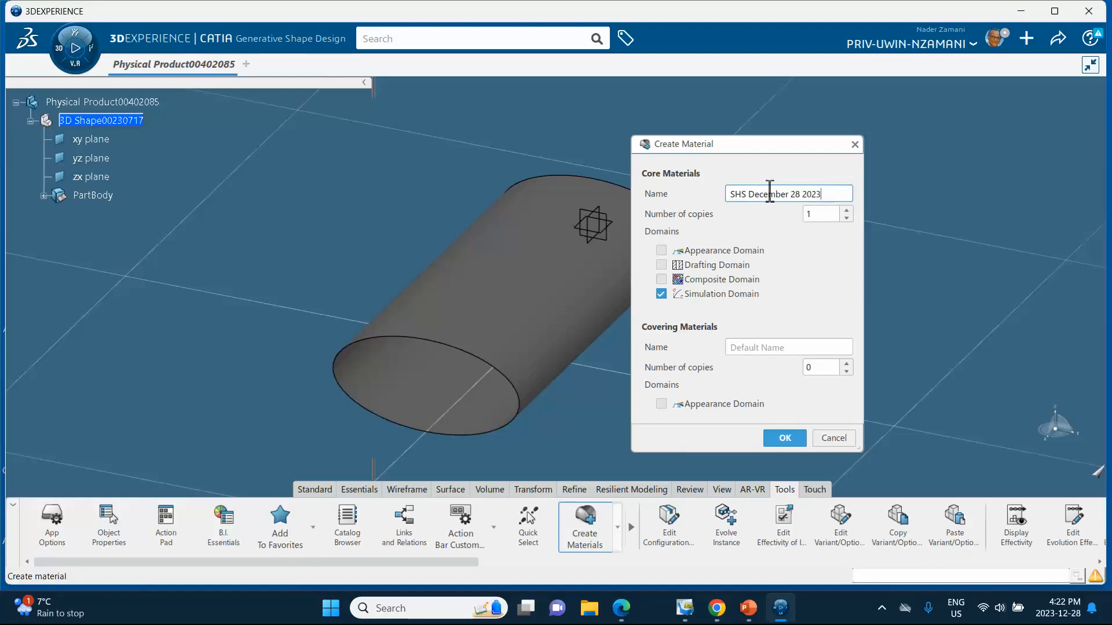
{"action": "left_click", "coordinate": [786, 438]}
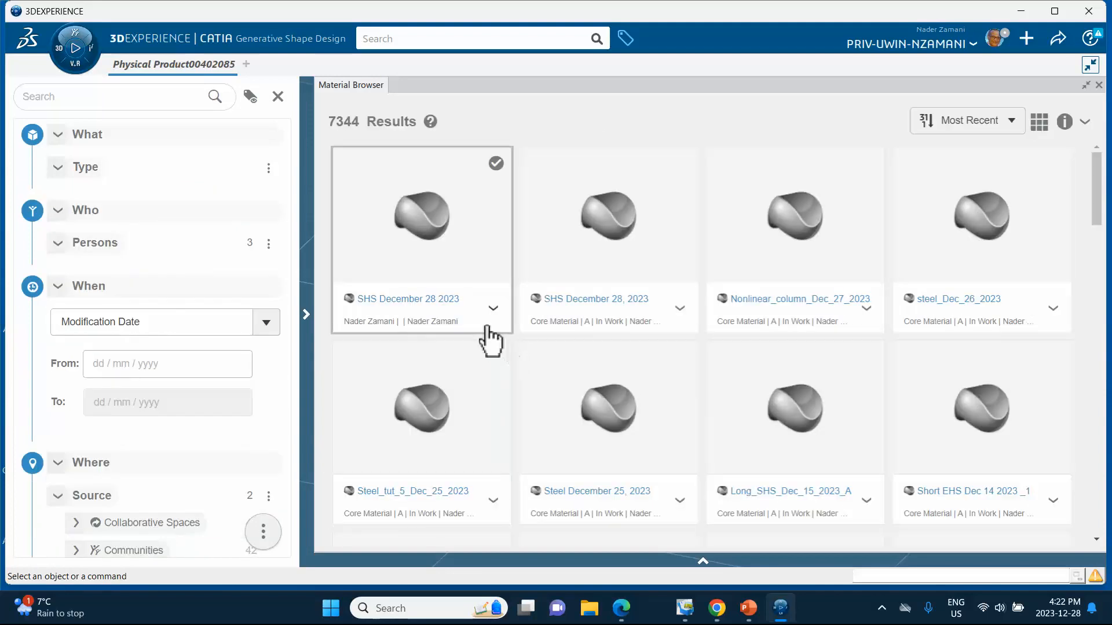
Apply the SHS December 28 2023 material to the physical product at the root of the tree
{"action": "left_click", "coordinate": [496, 315]}
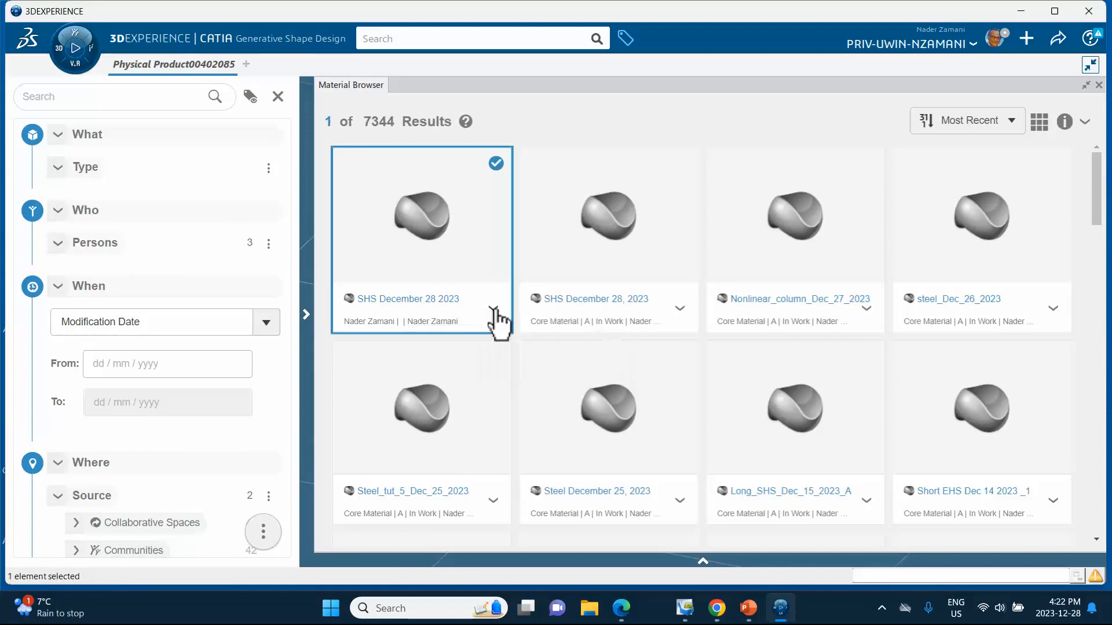
{"action": "left_click", "coordinate": [494, 310]}
{"action": "left_click", "coordinate": [536, 376]}
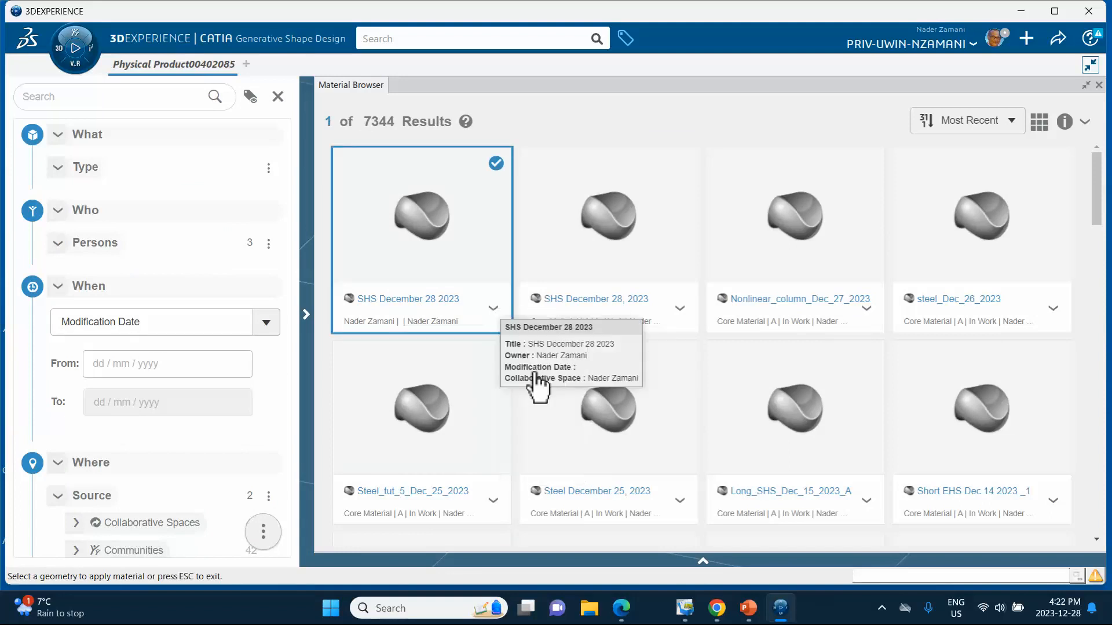
{"action": "left_click", "coordinate": [1099, 85]}
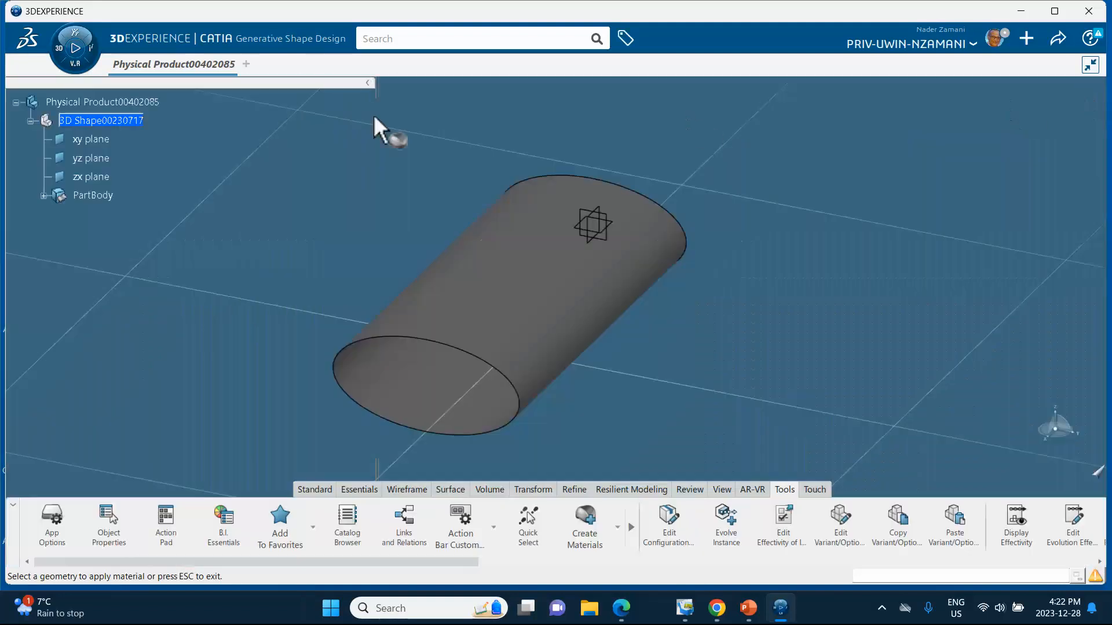
{"action": "left_click", "coordinate": [87, 105]}
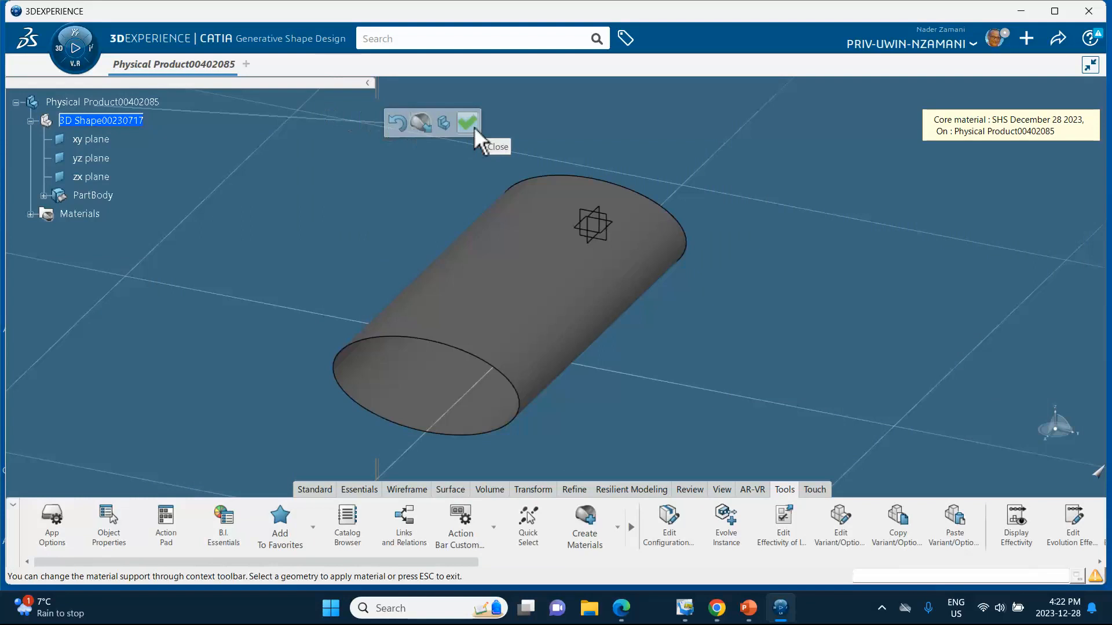
{"action": "left_click", "coordinate": [467, 123]}
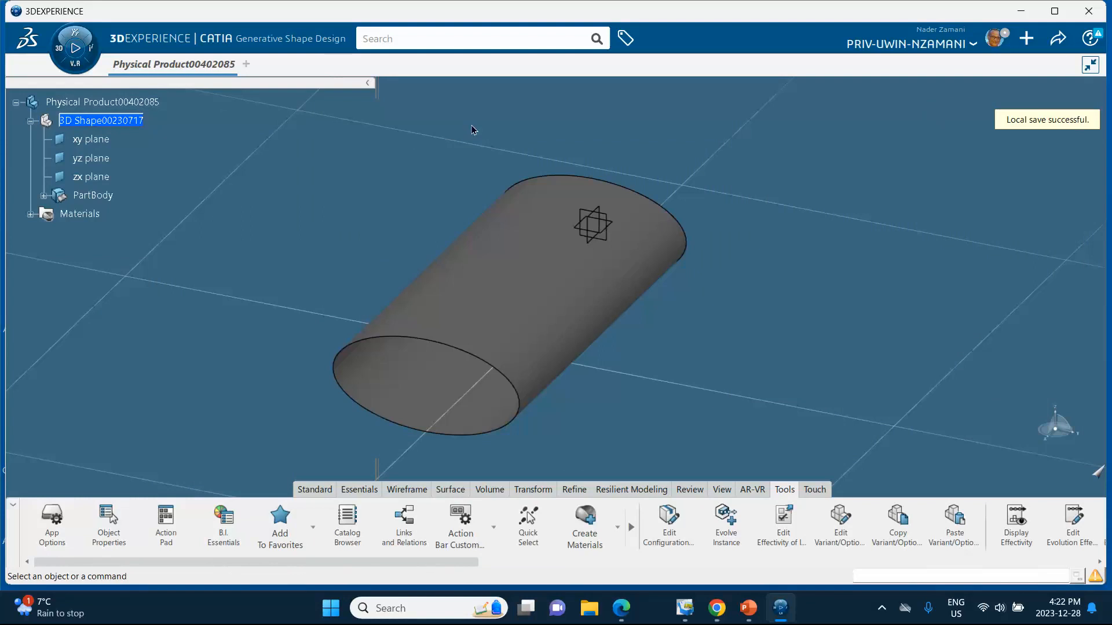
Open the SHS December 28 2023 material's simulation domain and enable the Elastic option under Abaqus Multiphysics mechanical elasticity
{"action": "left_click", "coordinate": [31, 215]}
{"action": "left_click", "coordinate": [43, 233]}
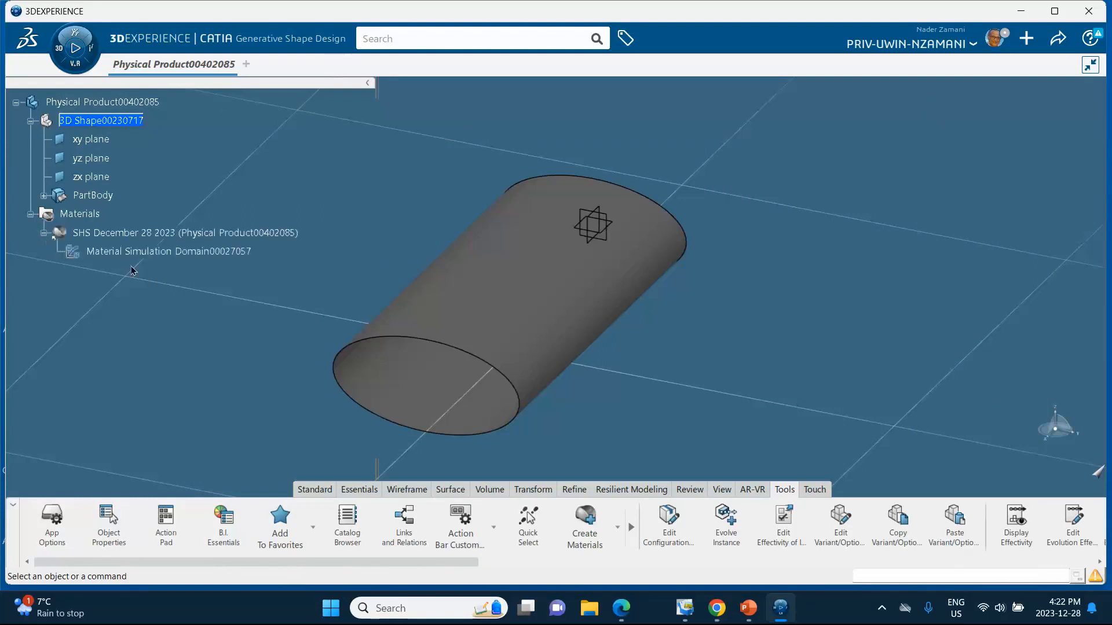
{"action": "left_click", "coordinate": [149, 253]}
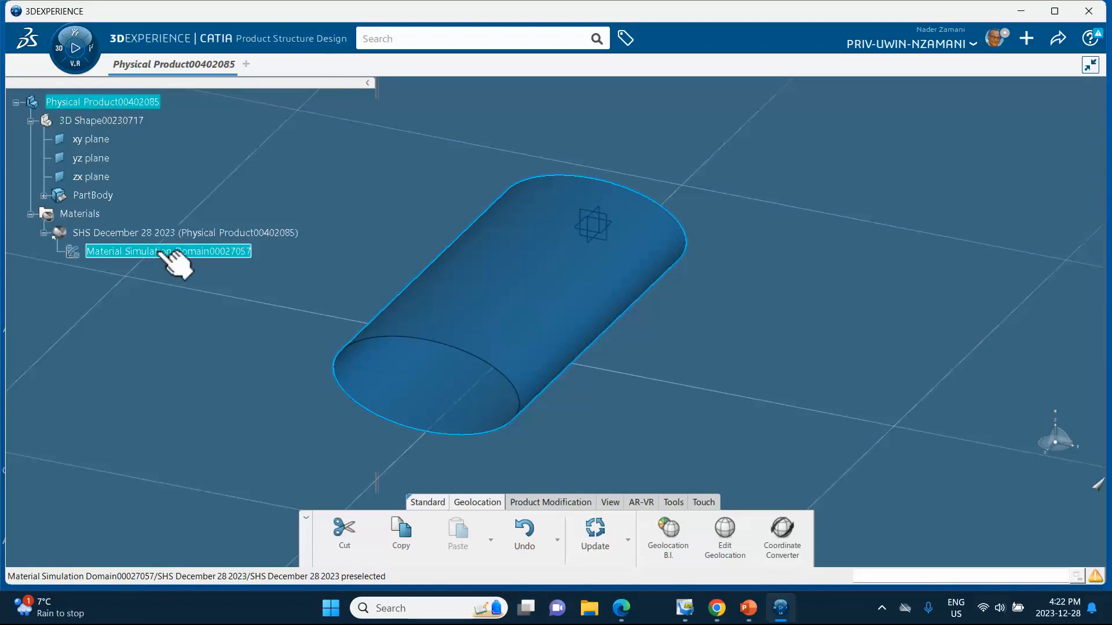
{"action": "double_click", "coordinate": [168, 253]}
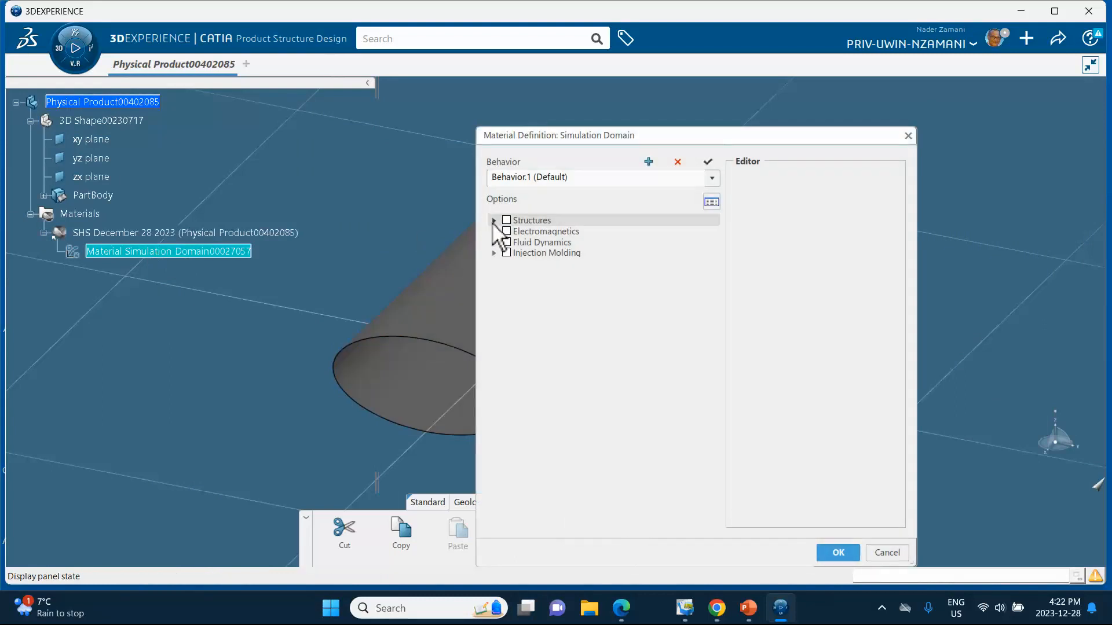
{"action": "left_click", "coordinate": [494, 220]}
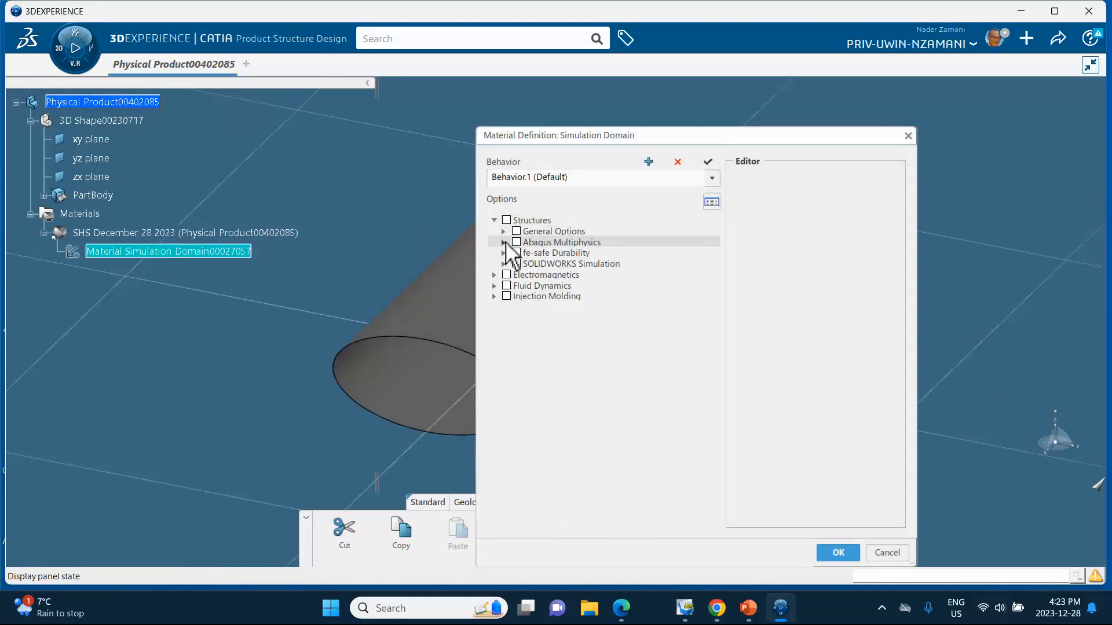
{"action": "left_click", "coordinate": [503, 242]}
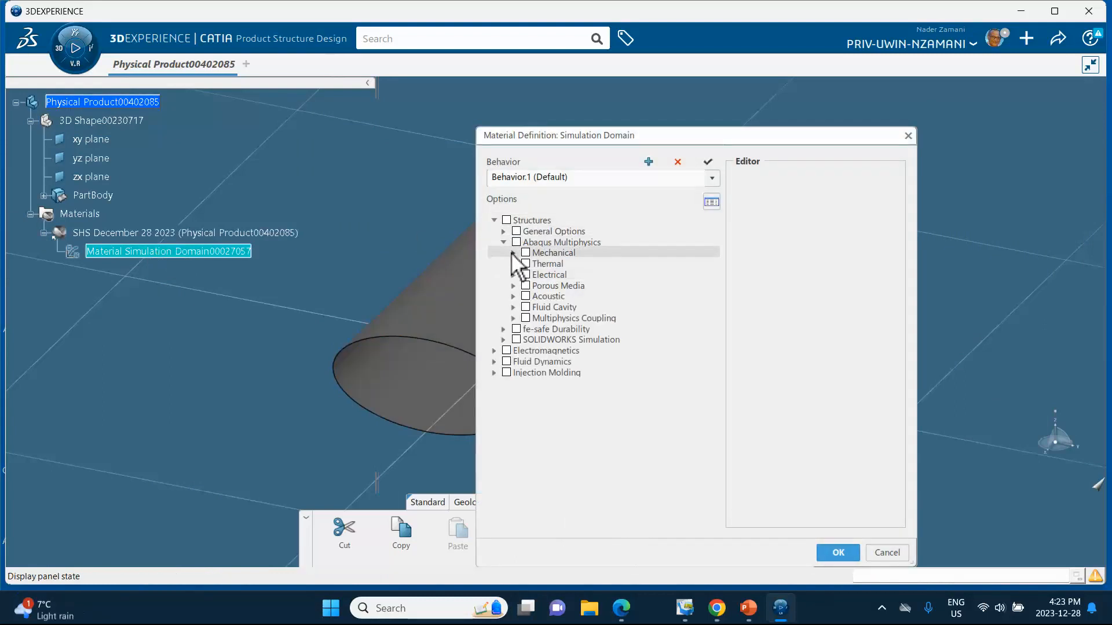
{"action": "left_click", "coordinate": [514, 253]}
{"action": "left_click", "coordinate": [522, 264]}
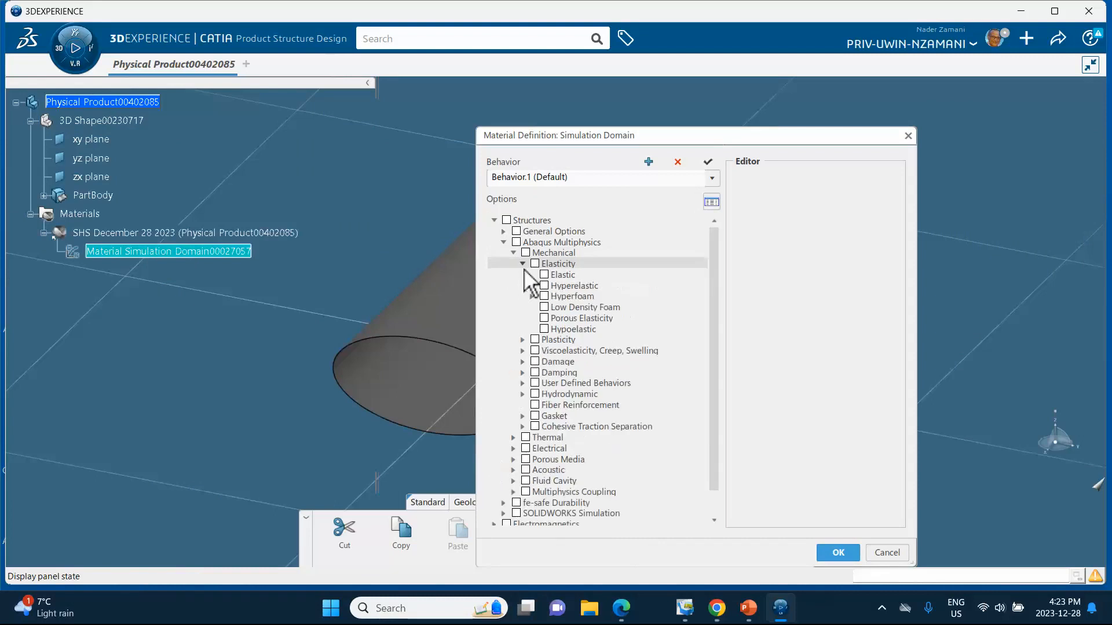
{"action": "left_click", "coordinate": [544, 275]}
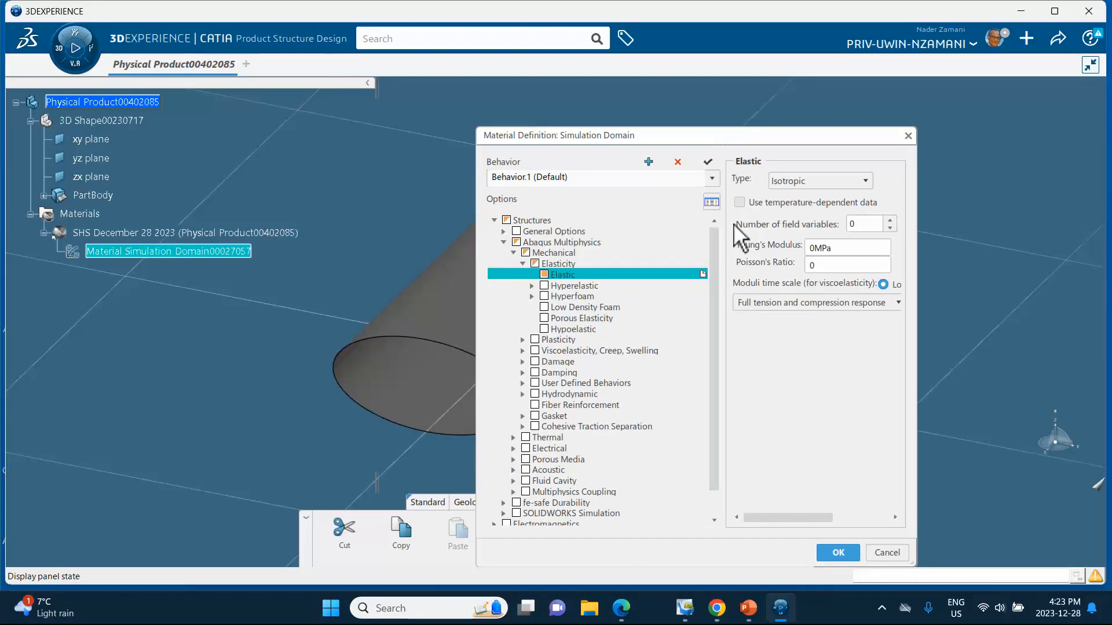
Set the isotropic elastic behavior to a Young's modulus of 217700 MPa and a Poisson's ratio of 0.3
{"action": "left_click", "coordinate": [837, 249]}
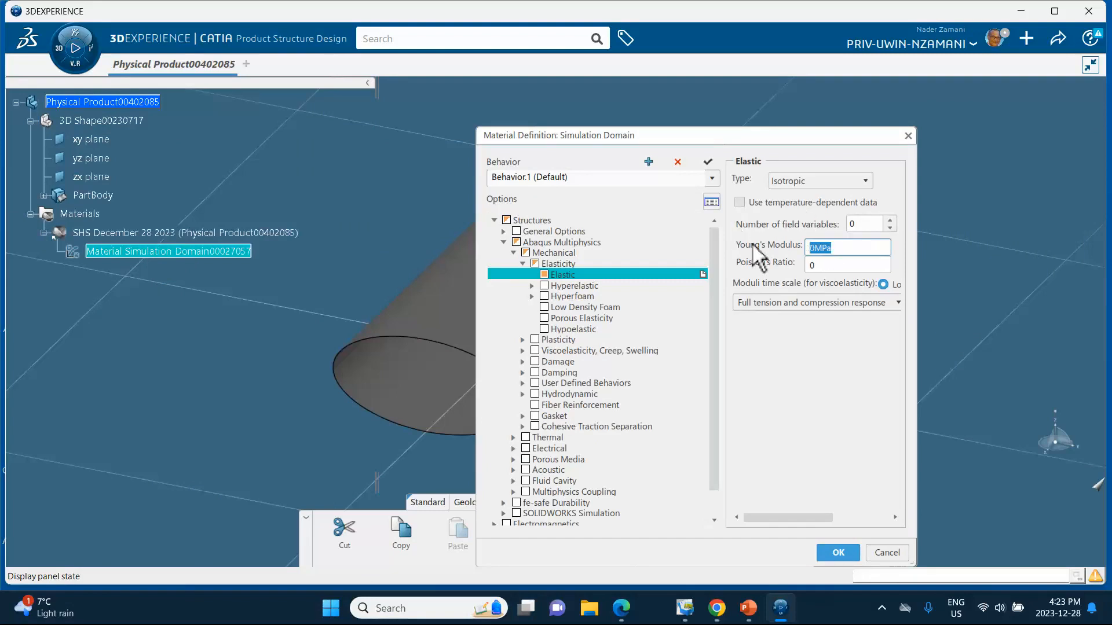
{"action": "type", "text": "217700"}
{"action": "left_click", "coordinate": [841, 268]}
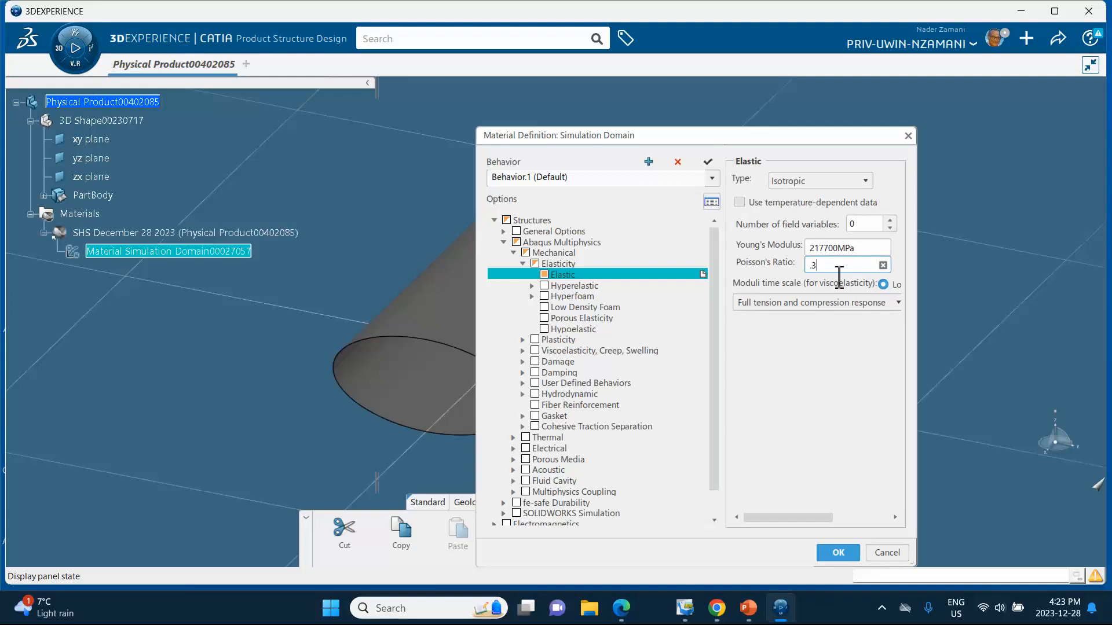
{"action": "key", "text": "Return"}
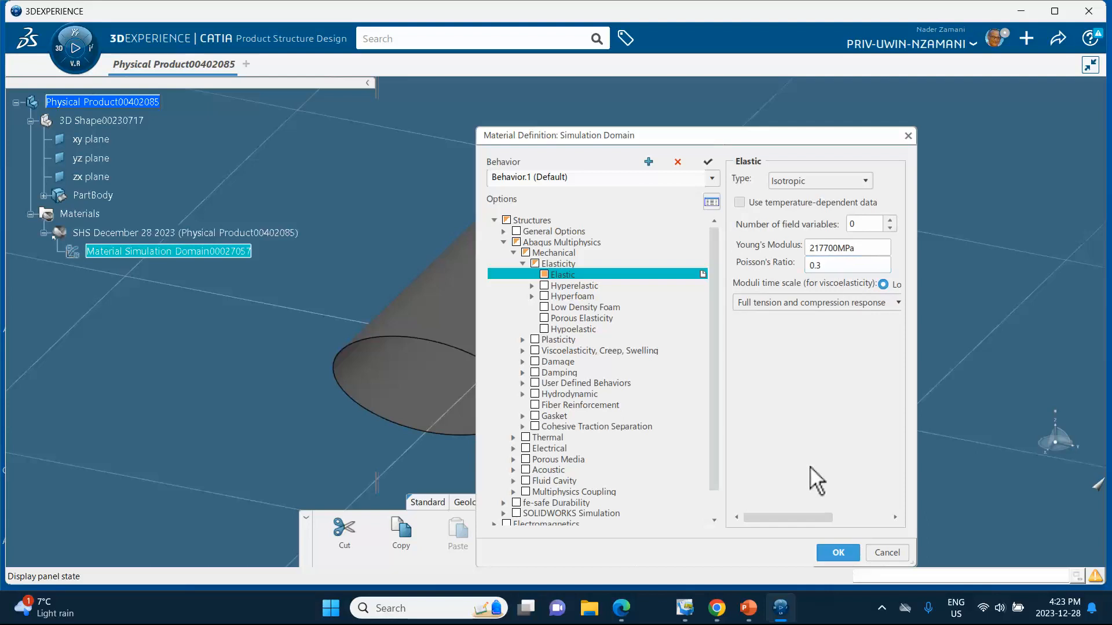
Enable the Plastic option under Metal Plasticity and widen the material definition dialog to show the full data table
{"action": "left_click", "coordinate": [522, 339]}
{"action": "left_click", "coordinate": [532, 350]}
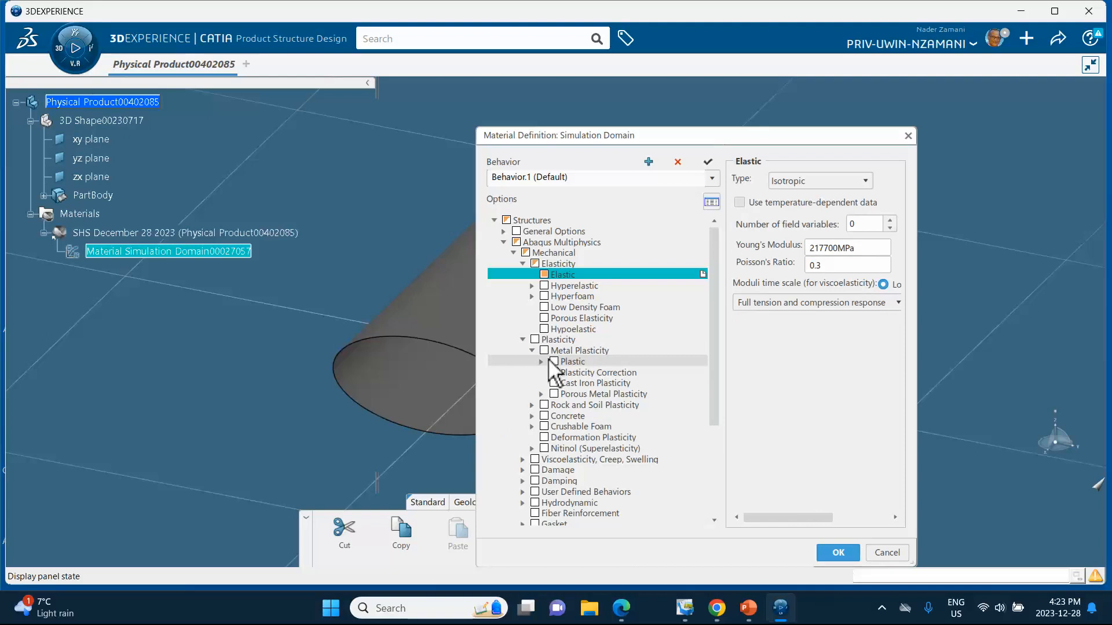
{"action": "left_click", "coordinate": [553, 361]}
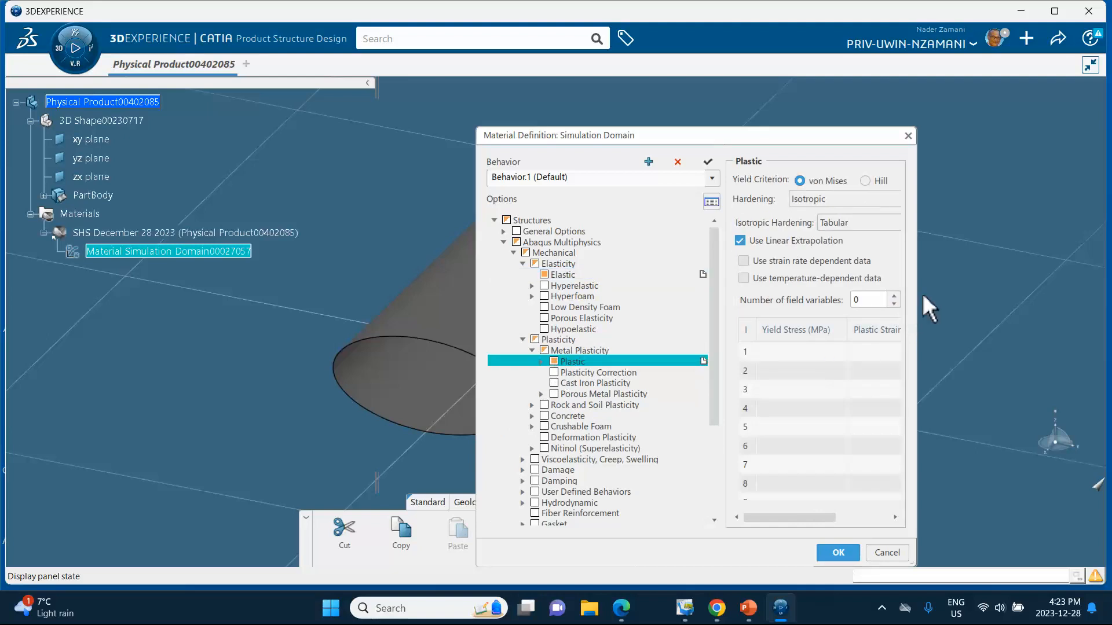
{"action": "left_click_drag", "start_coordinate": [917, 308], "coordinate": [1068, 340]}
Enter yield stresses of 373 MPa at plastic strain 0 and 514 MPa at 0.18, and accept the material definition
{"action": "left_click", "coordinate": [820, 352]}
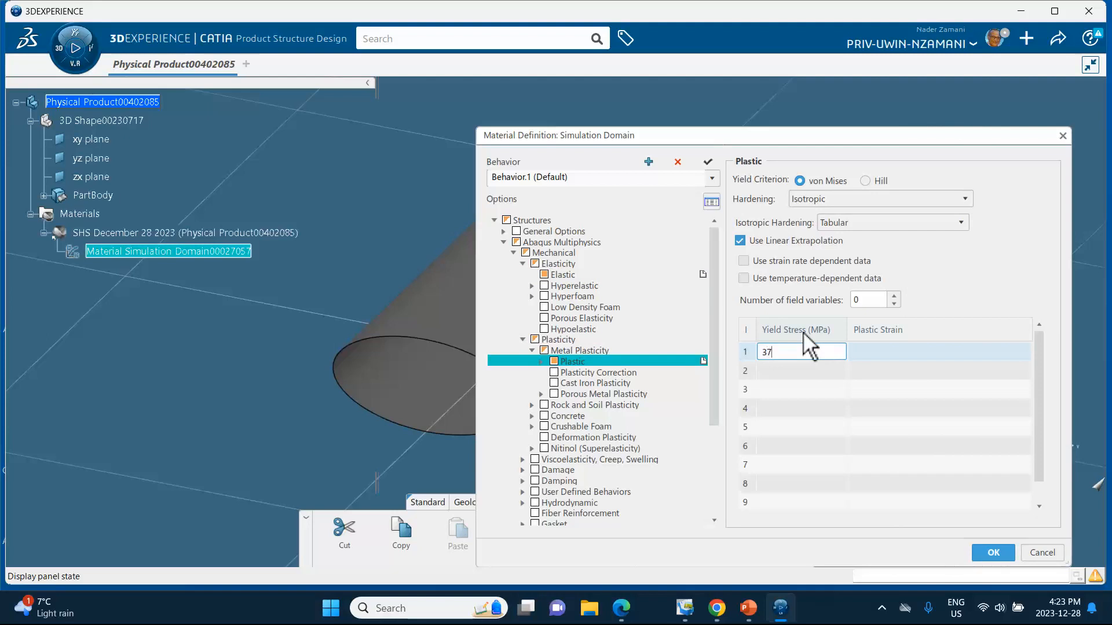
{"action": "left_click", "coordinate": [869, 352]}
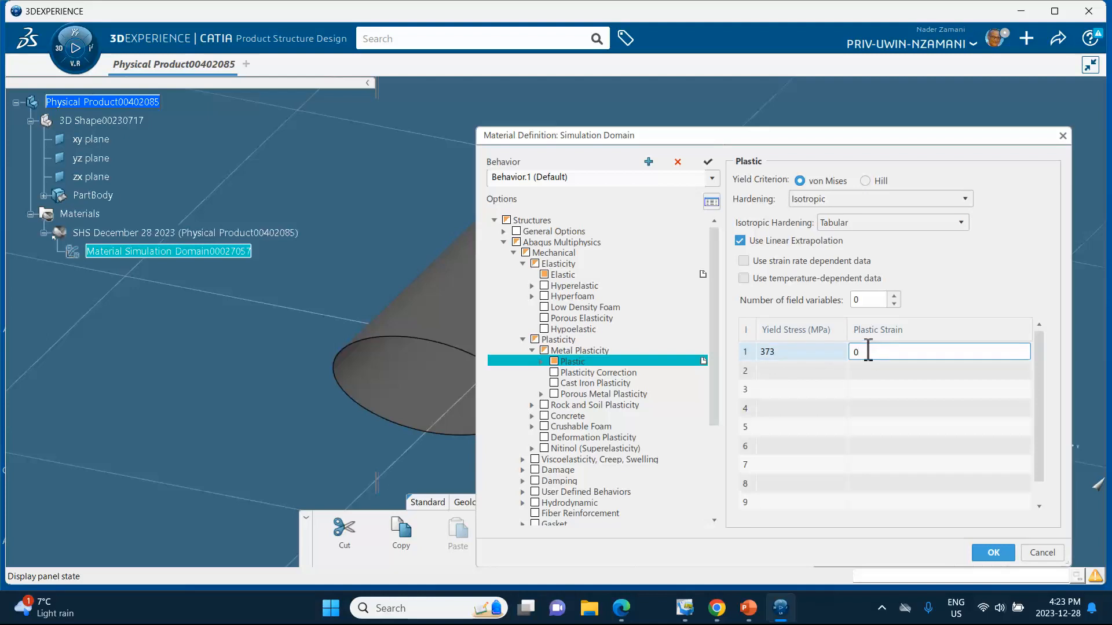
{"action": "left_click", "coordinate": [815, 371]}
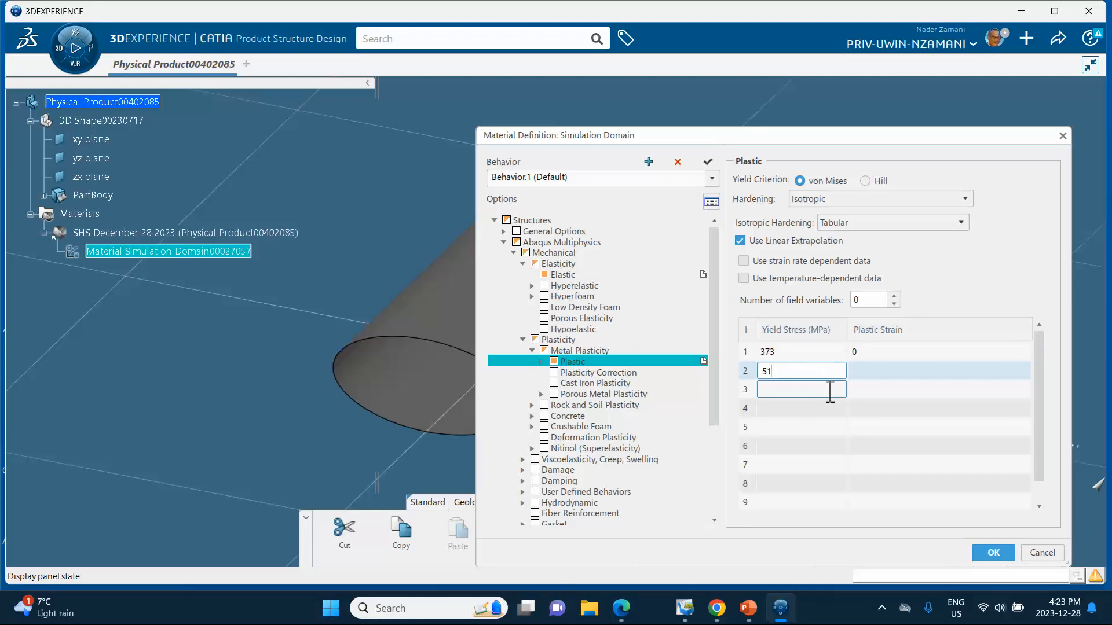
{"action": "left_click", "coordinate": [854, 371]}
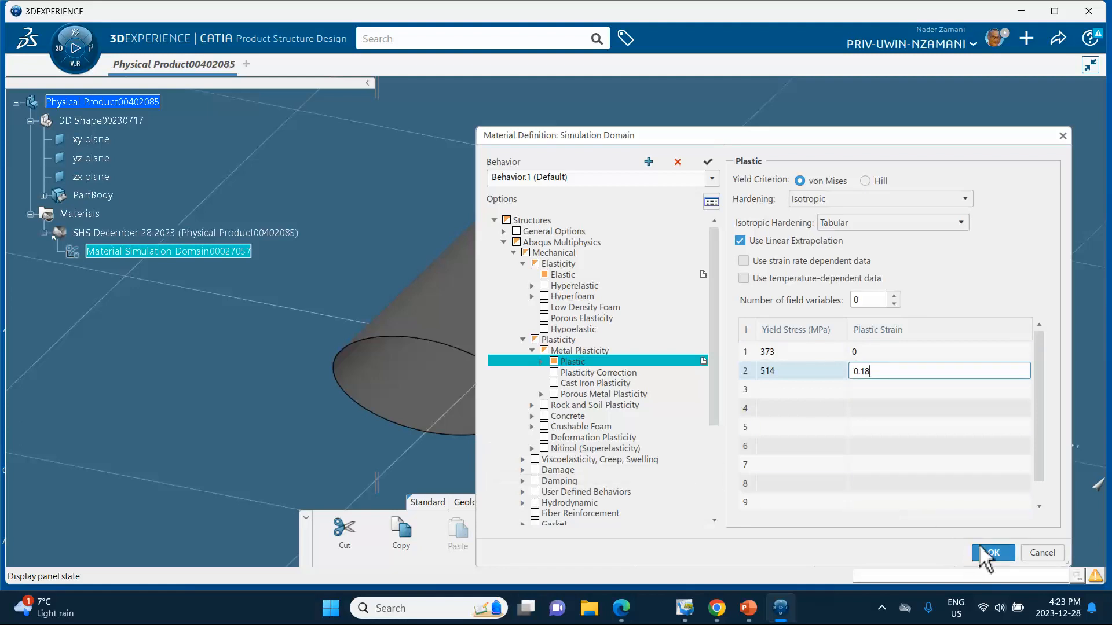
{"action": "left_click", "coordinate": [993, 553]}
{"action": "left_click", "coordinate": [775, 401]}
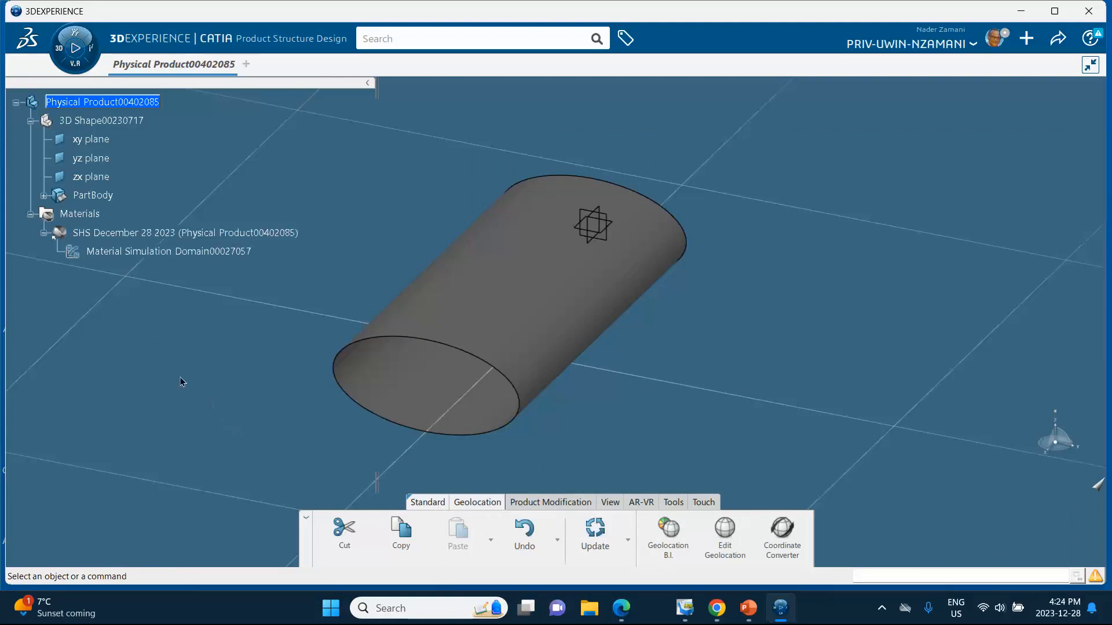
Reactivate the 3D shape and create a coordinate point at X -100 mm, Y 0 mm, Z 0 mm
{"action": "double_click", "coordinate": [101, 121]}
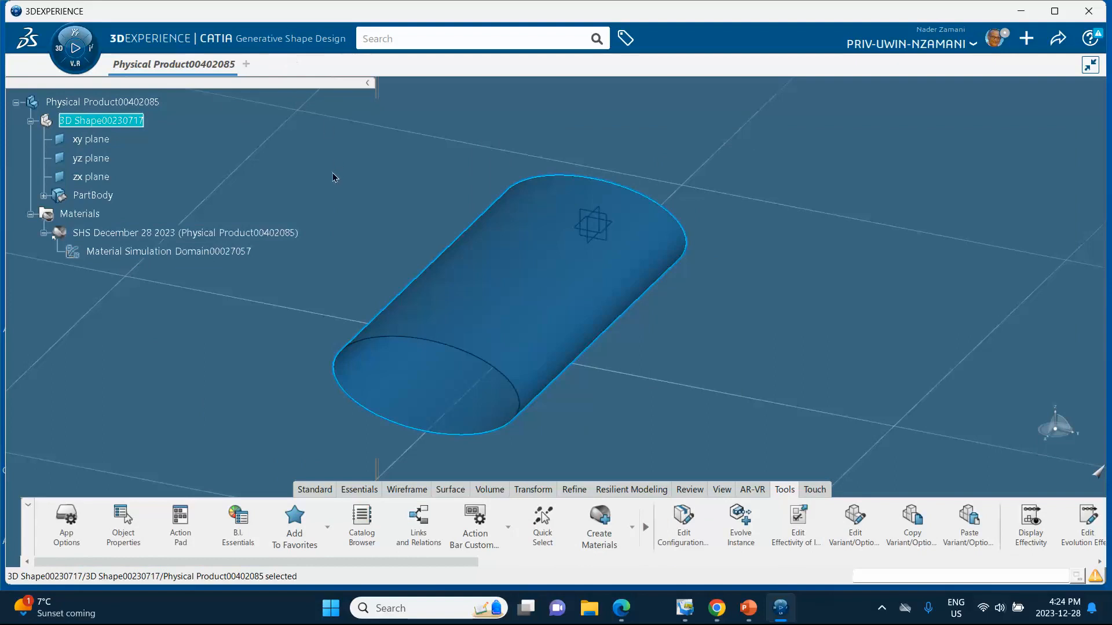
{"action": "left_click", "coordinate": [360, 490]}
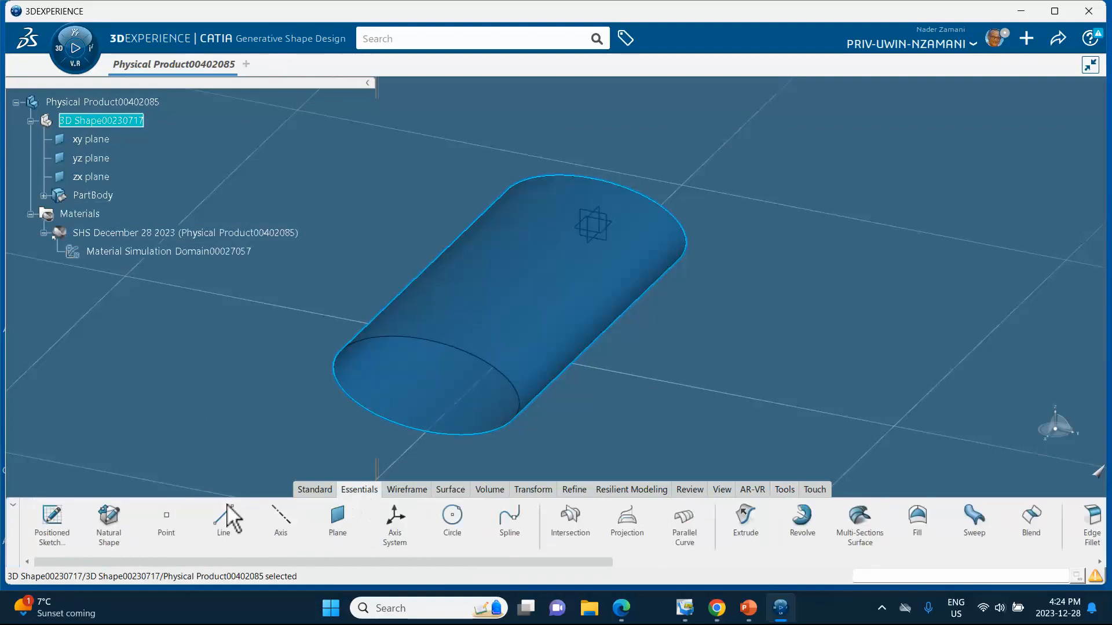
{"action": "left_click", "coordinate": [165, 524]}
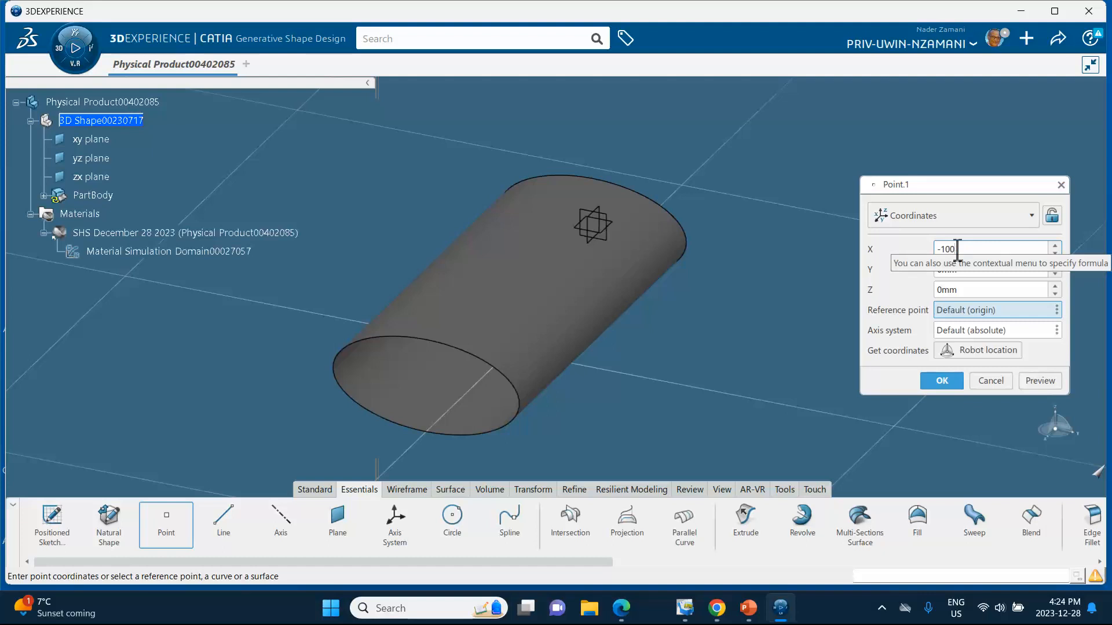
{"action": "left_click", "coordinate": [944, 380]}
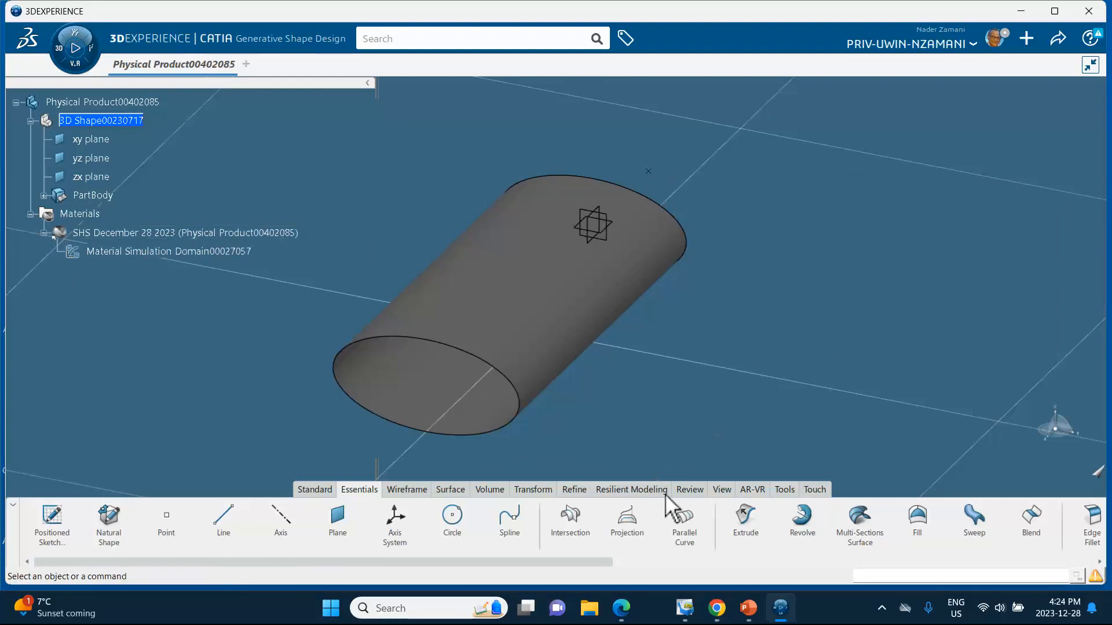
Create a second coordinate point beyond the tube's other end at X 400 mm, Y 0 mm, Z 0 mm
{"action": "left_click", "coordinate": [168, 521]}
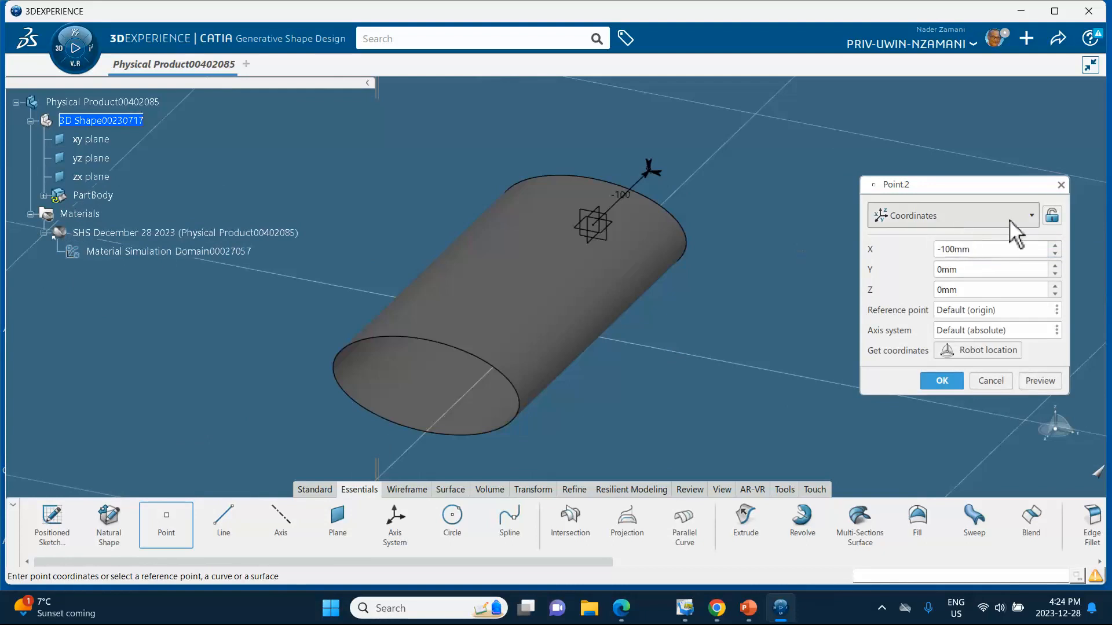
{"action": "left_click_drag", "start_coordinate": [988, 254], "coordinate": [879, 244]}
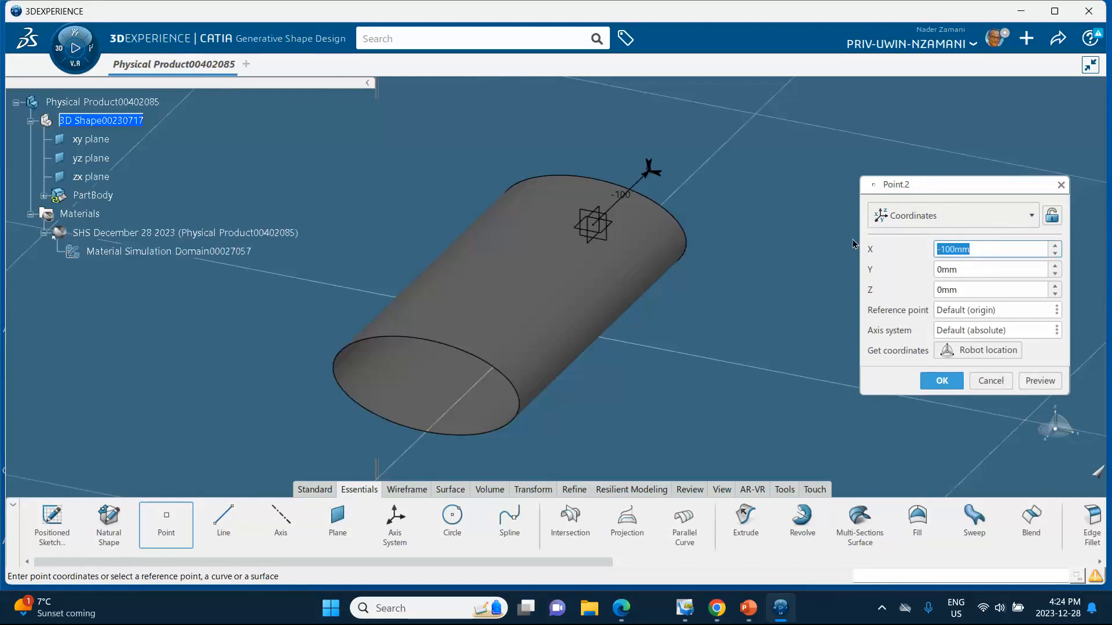
{"action": "type", "text": "300"}
{"action": "key", "text": "BackSpace"}
{"action": "key", "text": "BackSpace"}
{"action": "key", "text": "BackSpace"}
{"action": "type", "text": "400"}
{"action": "left_click", "coordinate": [942, 381]}
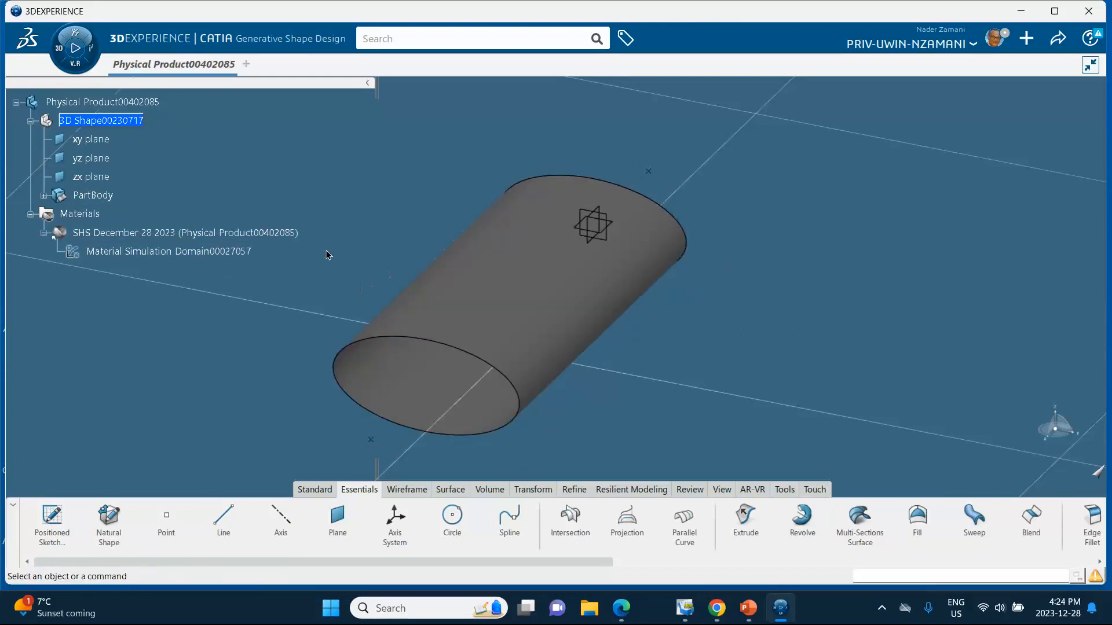
Switch to Structural Model Creation and insert a finite element model for the tube
{"action": "left_click", "coordinate": [44, 196]}
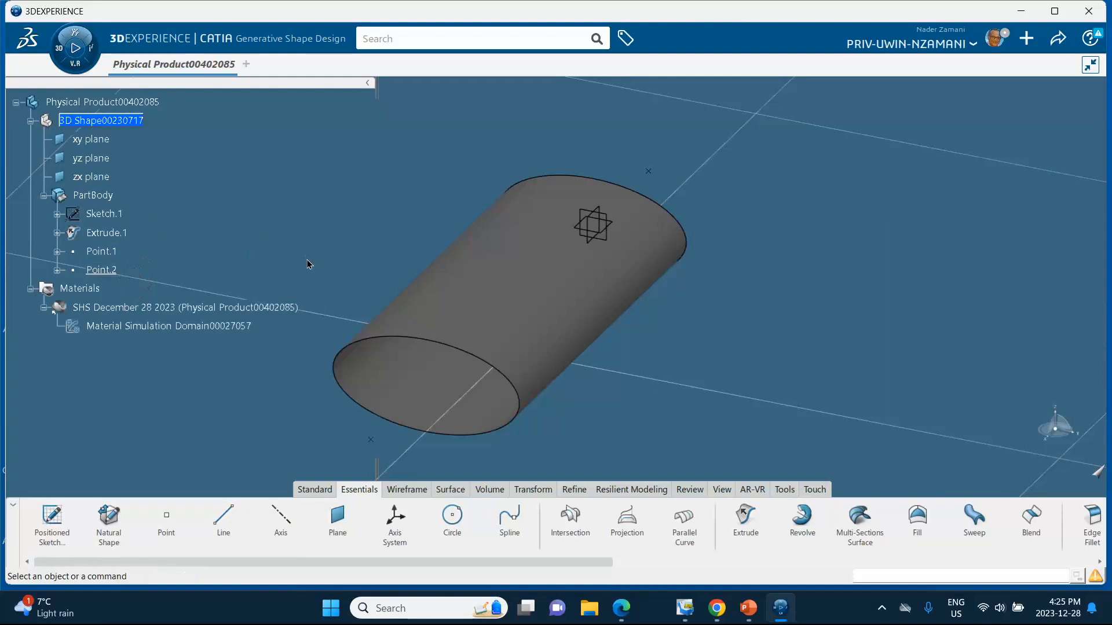
{"action": "scroll", "coordinate": [227, 225], "scroll_direction": "down", "scroll_amount": 3}
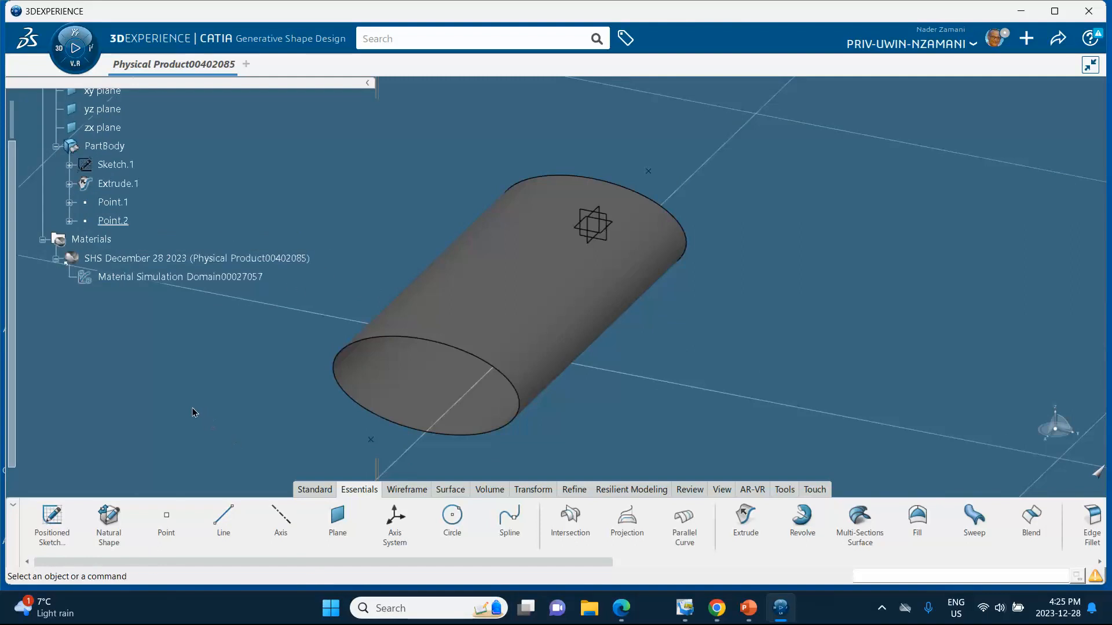
{"action": "middle_click_drag", "start_coordinate": [194, 412], "coordinate": [186, 380]}
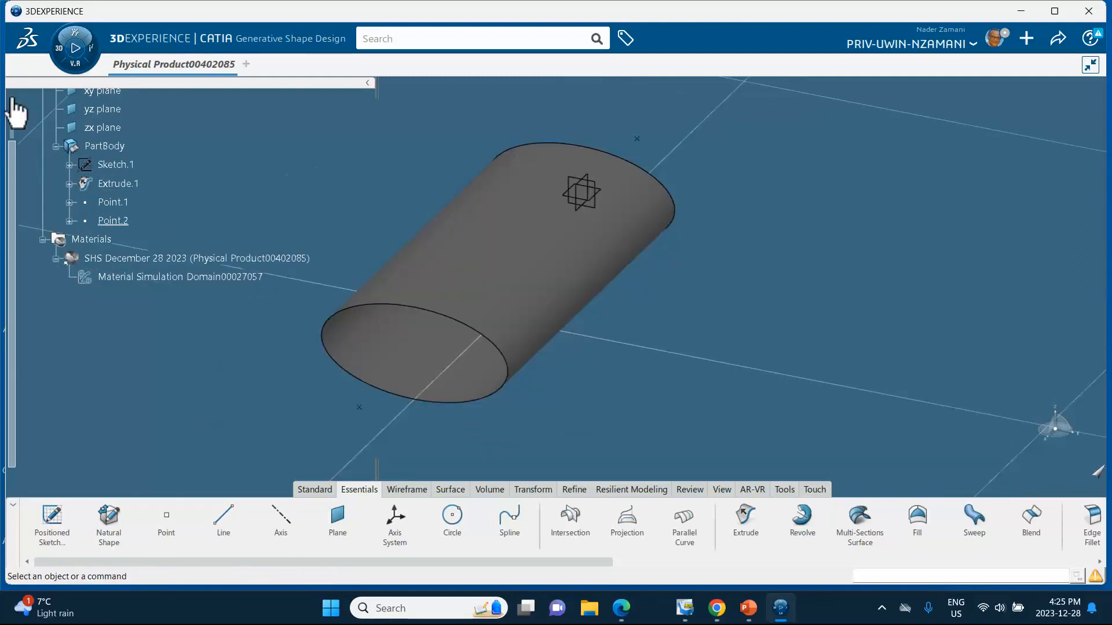
{"action": "left_click", "coordinate": [64, 53]}
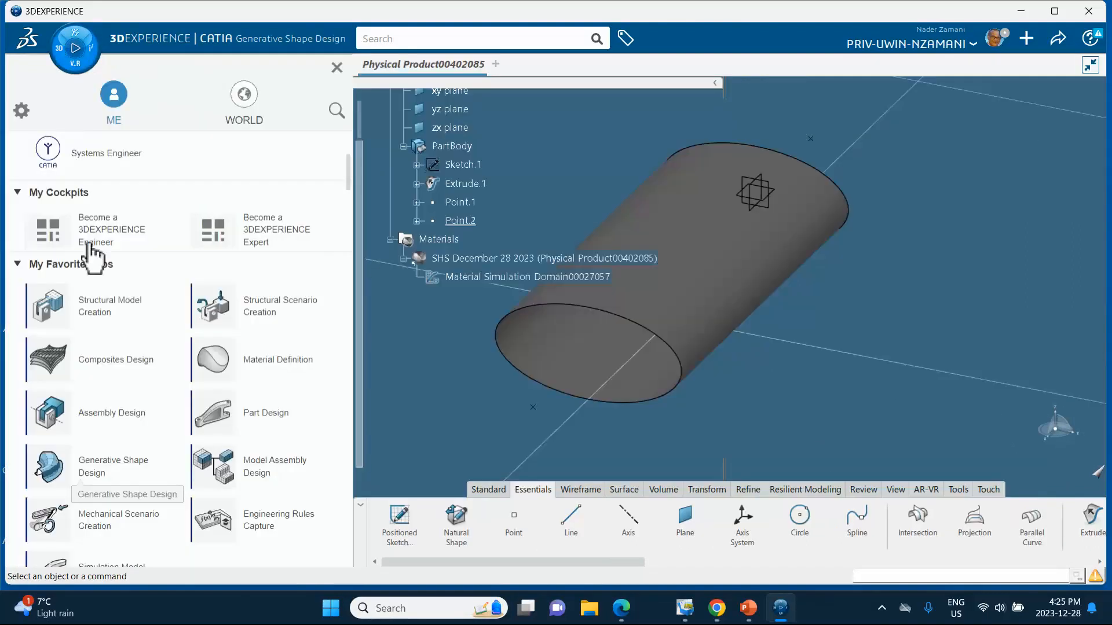
{"action": "left_click", "coordinate": [93, 310]}
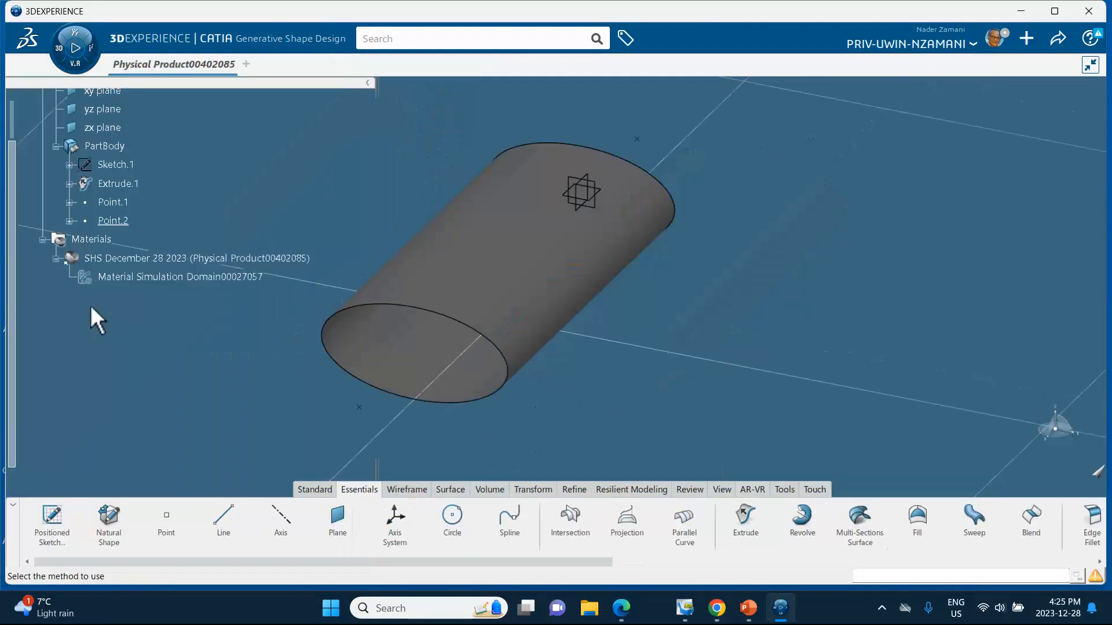
{"action": "left_click", "coordinate": [585, 336]}
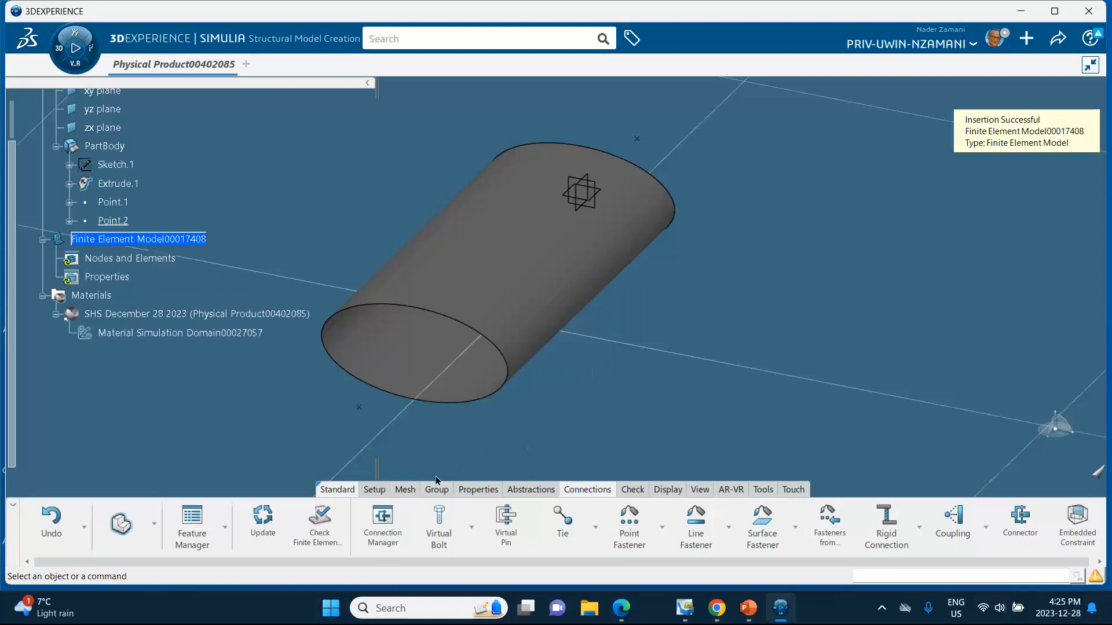
Start a surface quad mesh with the tube's PartBody as its support
{"action": "left_click", "coordinate": [405, 491]}
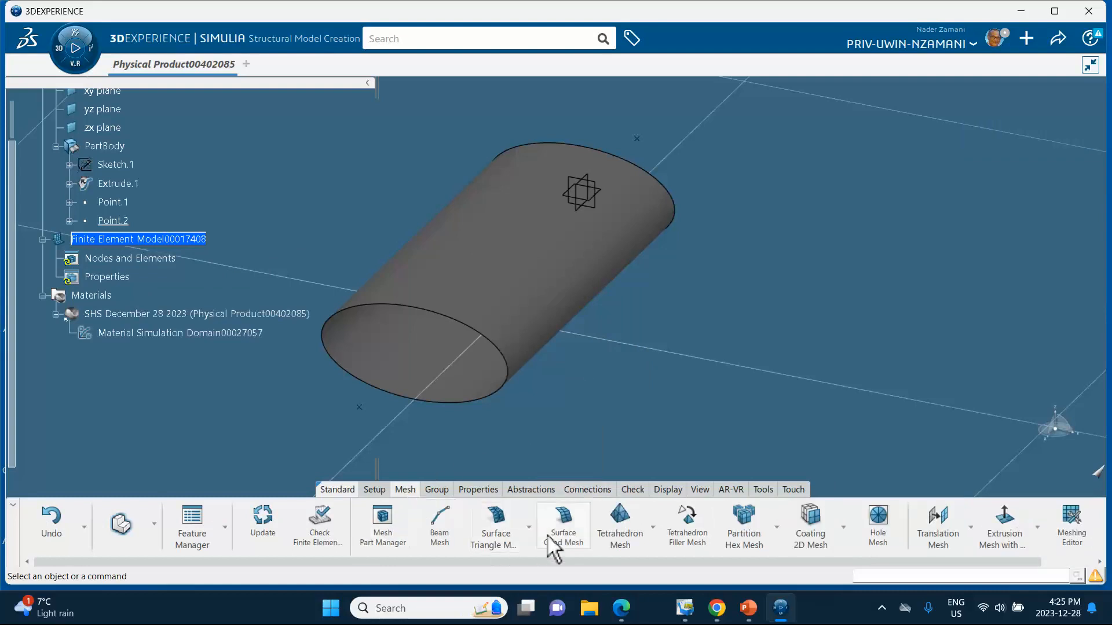
{"action": "left_click", "coordinate": [565, 518]}
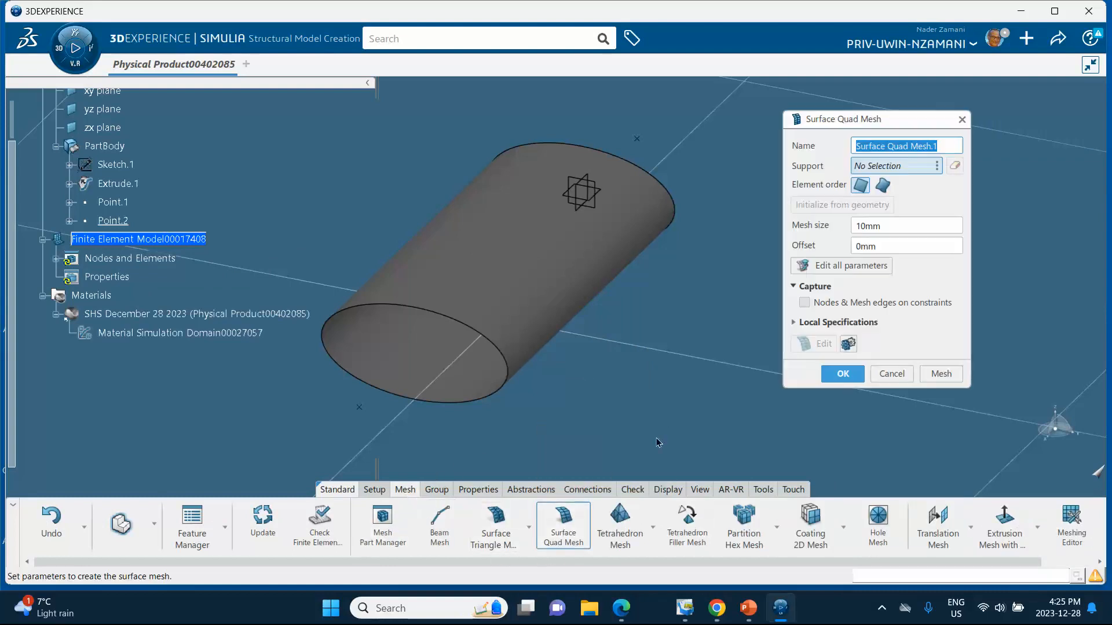
{"action": "left_click", "coordinate": [566, 273]}
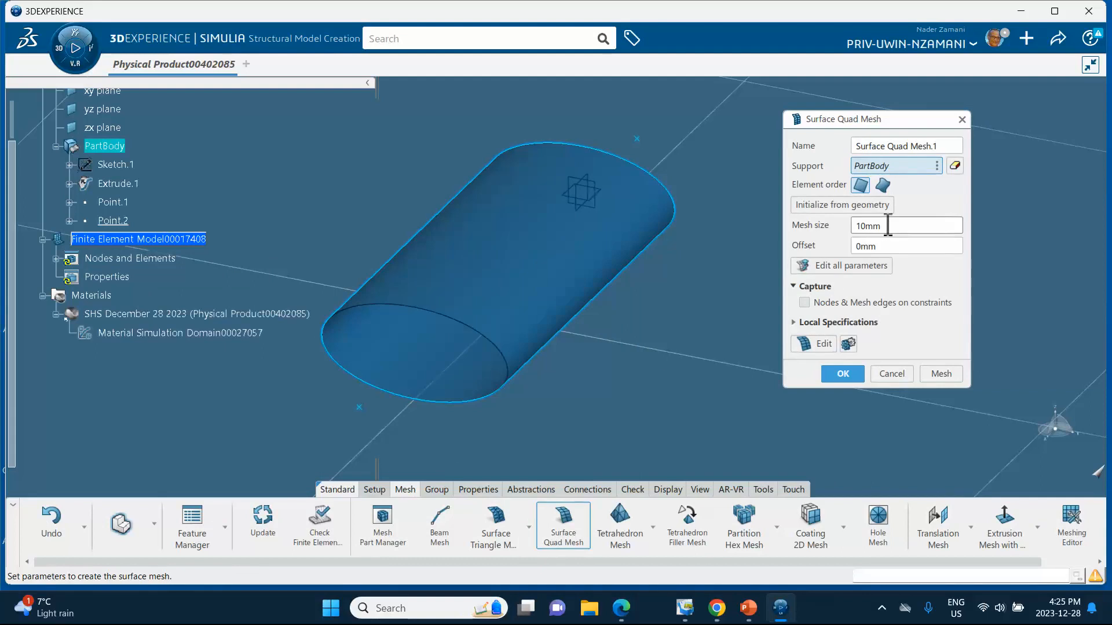
Check the global element size on the PowerPoint title slide, then return to 3DEXPERIENCE and generate the tube's surface quad mesh at 10 mm
{"action": "left_click", "coordinate": [746, 608]}
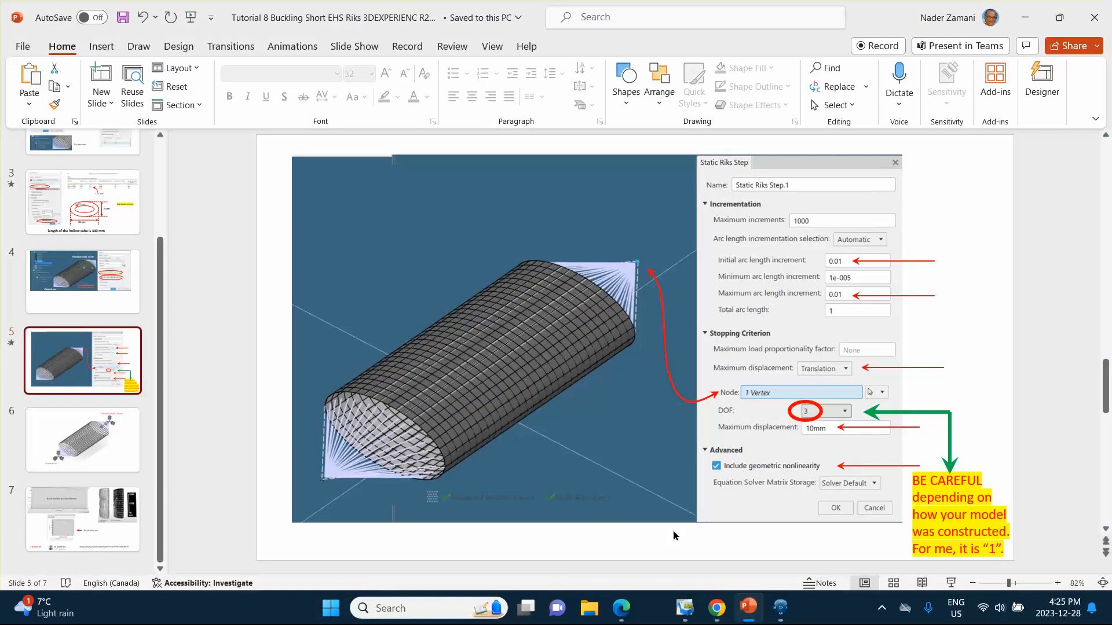
{"action": "left_click", "coordinate": [70, 210]}
{"action": "left_click", "coordinate": [81, 144]}
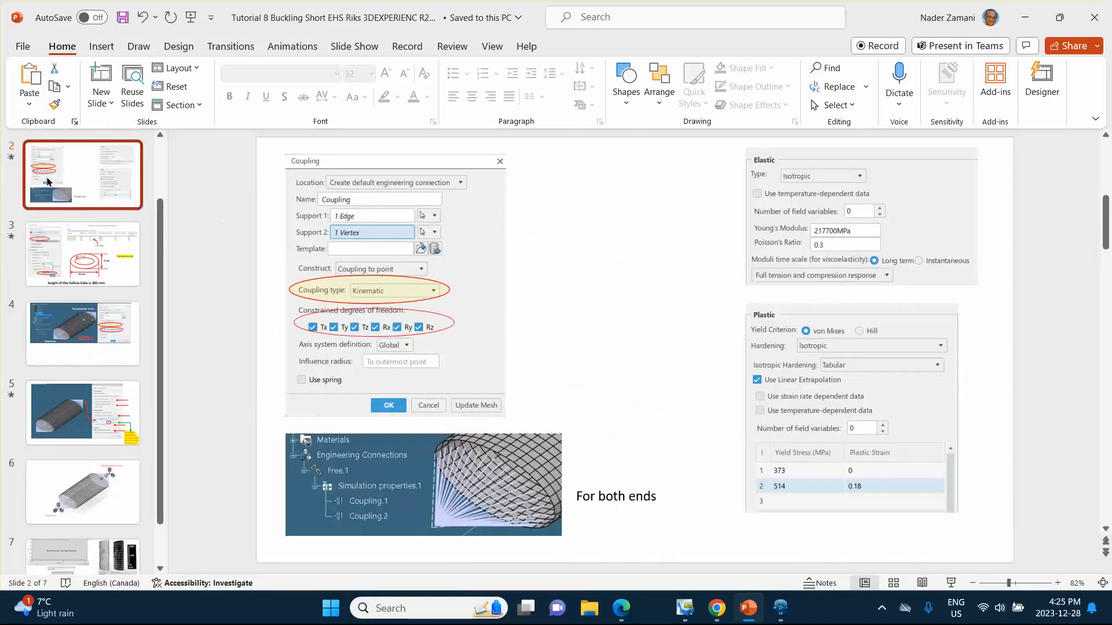
{"action": "scroll", "coordinate": [66, 184], "scroll_direction": "up", "scroll_amount": 2}
{"action": "left_click", "coordinate": [66, 181]}
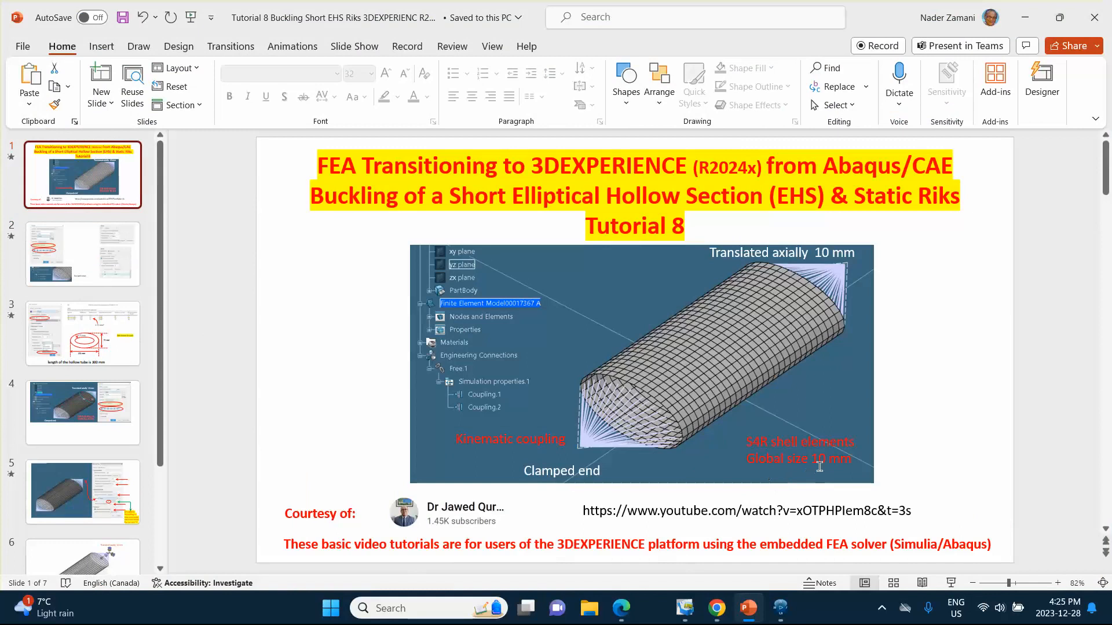
{"action": "left_click", "coordinate": [1025, 18]}
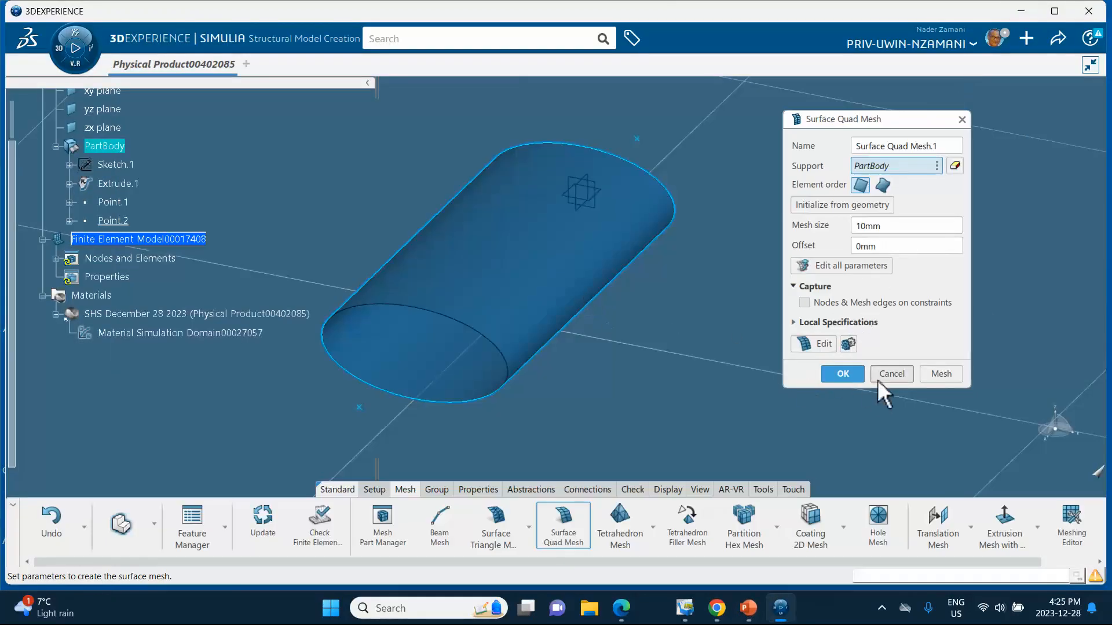
{"action": "left_click", "coordinate": [843, 373]}
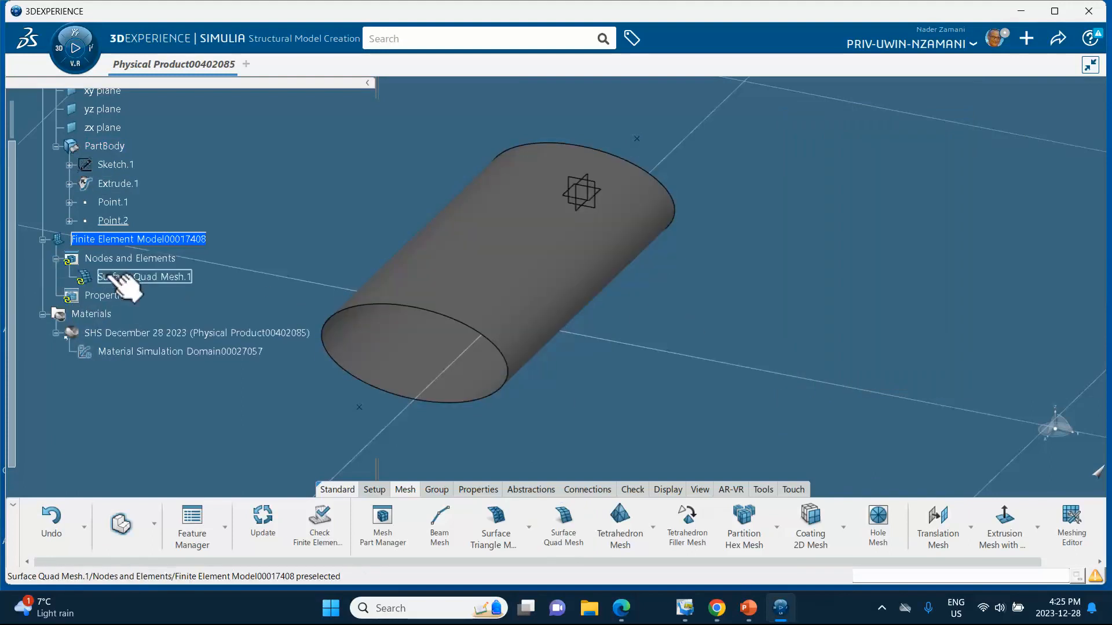
{"action": "left_click", "coordinate": [263, 521]}
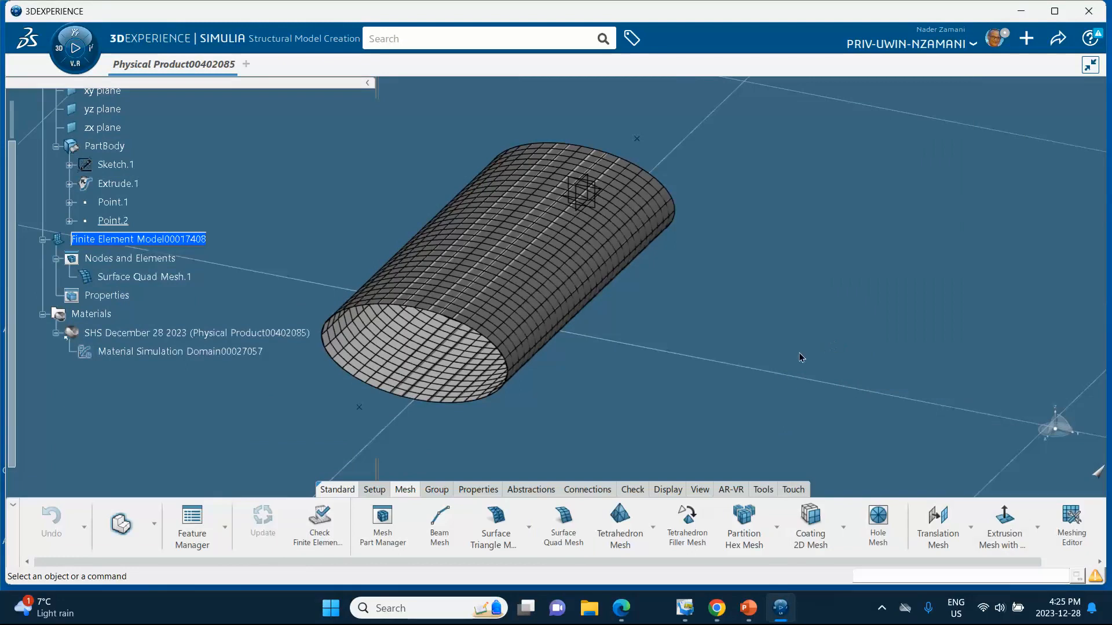
Define a shell section on the tube surface with 4.22 mm thickness and the offset definition set to Bottom surface
{"action": "left_click", "coordinate": [476, 491]}
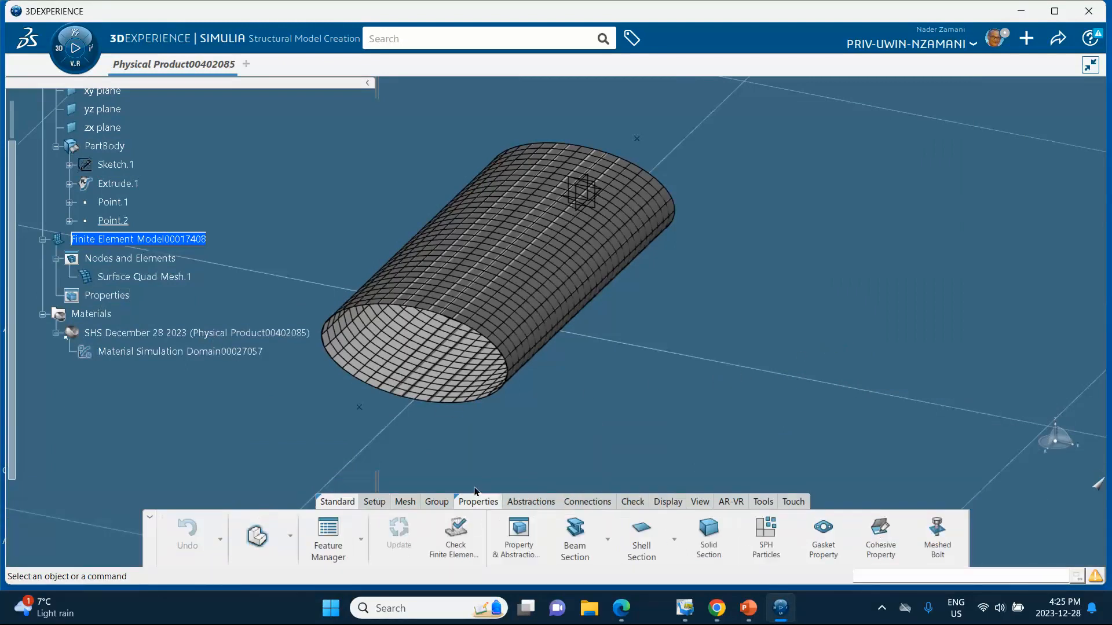
{"action": "left_click", "coordinate": [642, 545]}
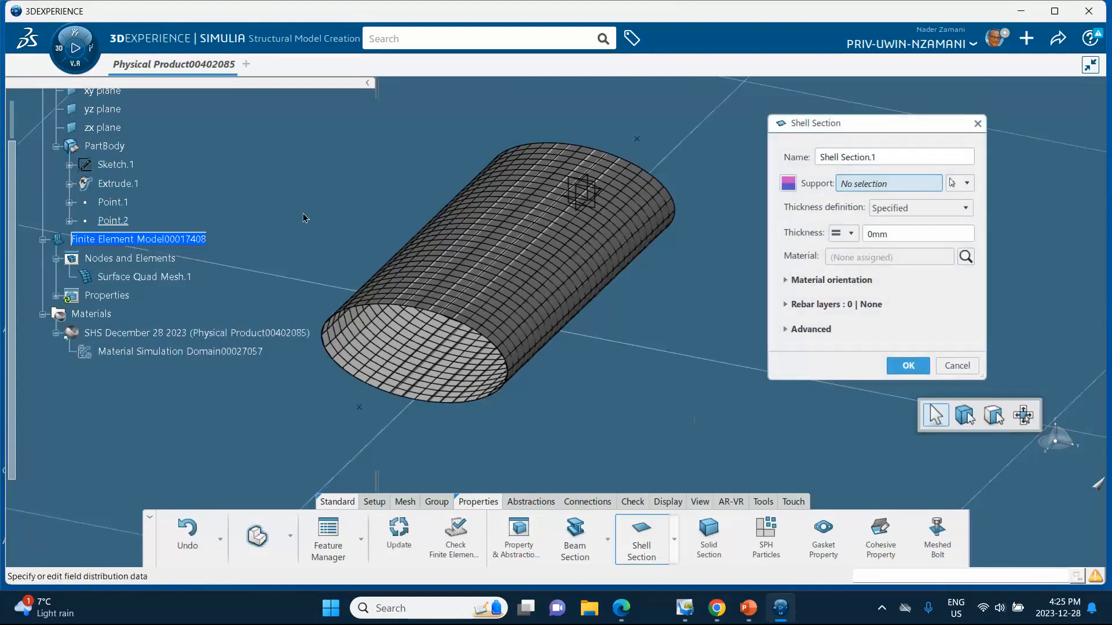
{"action": "left_click", "coordinate": [503, 300]}
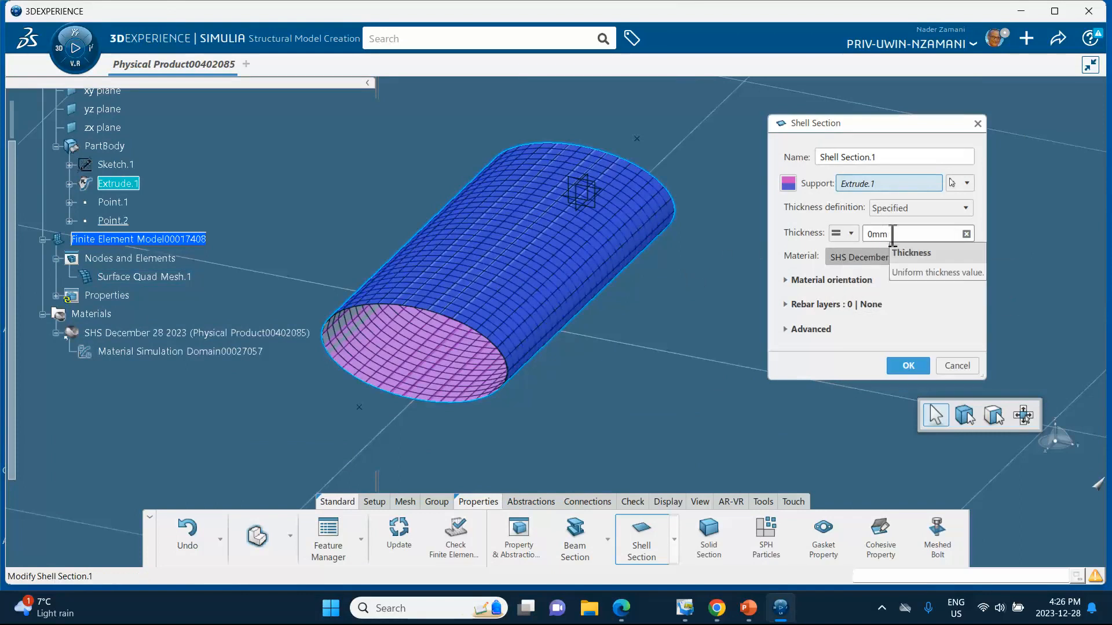
{"action": "left_click", "coordinate": [930, 305]}
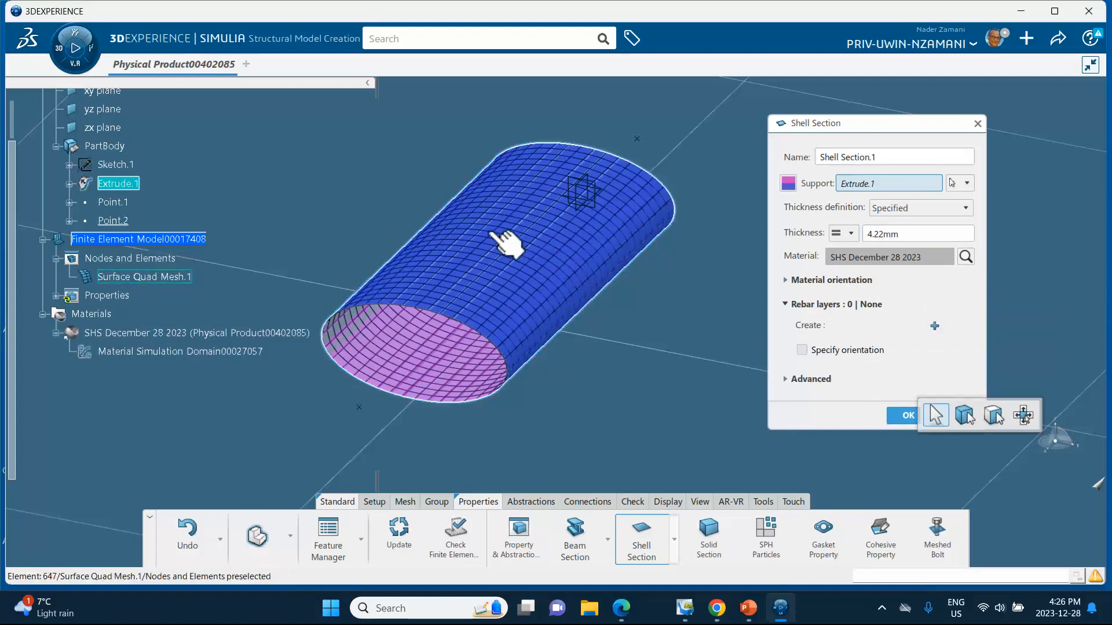
{"action": "left_click", "coordinate": [786, 380]}
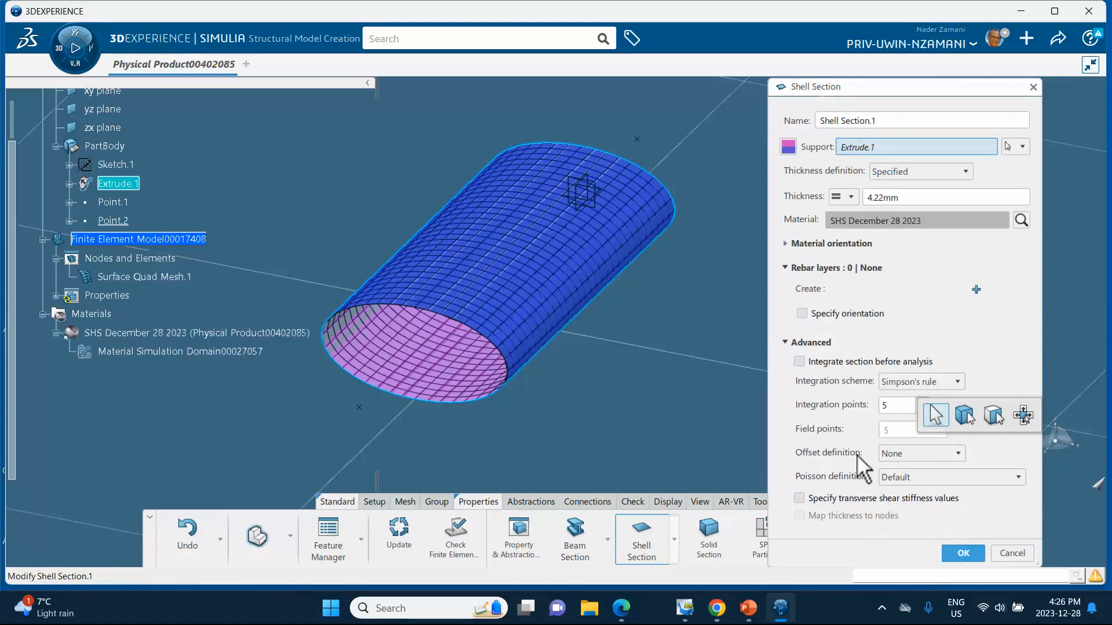
{"action": "left_click", "coordinate": [912, 456]}
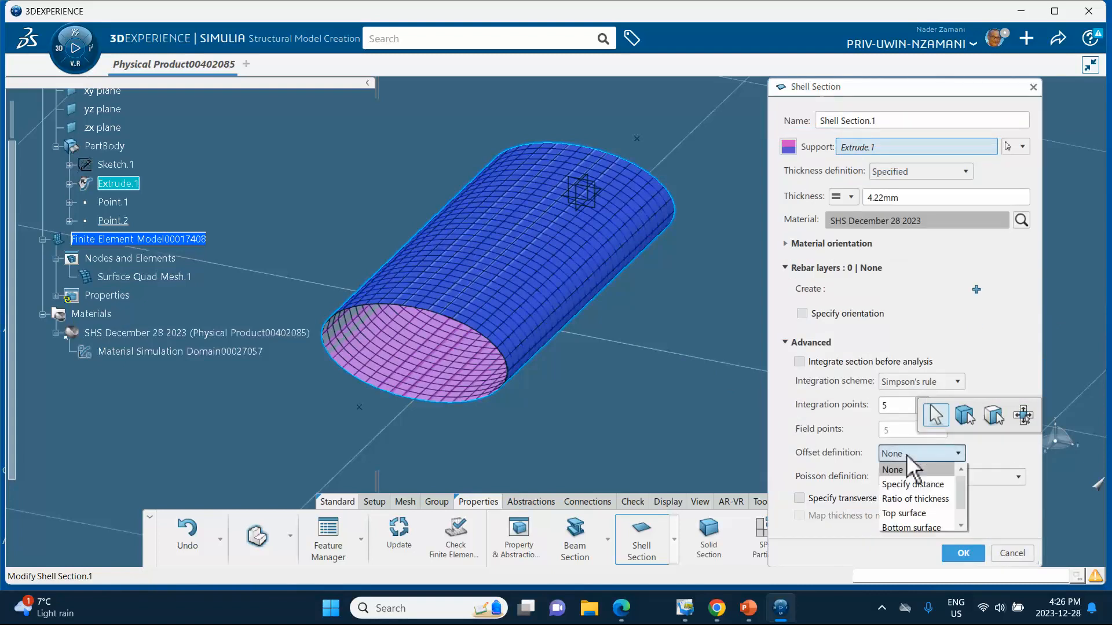
{"action": "left_click", "coordinate": [913, 527]}
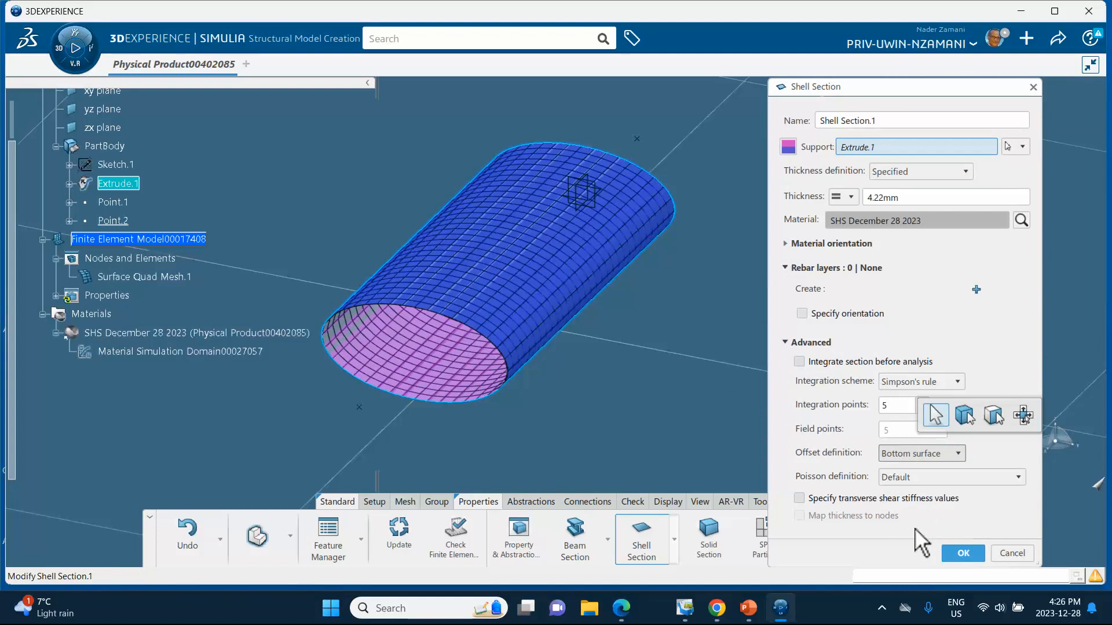
Compare the shell section settings with the reference slide in PowerPoint, then return to 3DEXPERIENCE and accept the section
{"action": "left_click", "coordinate": [748, 608]}
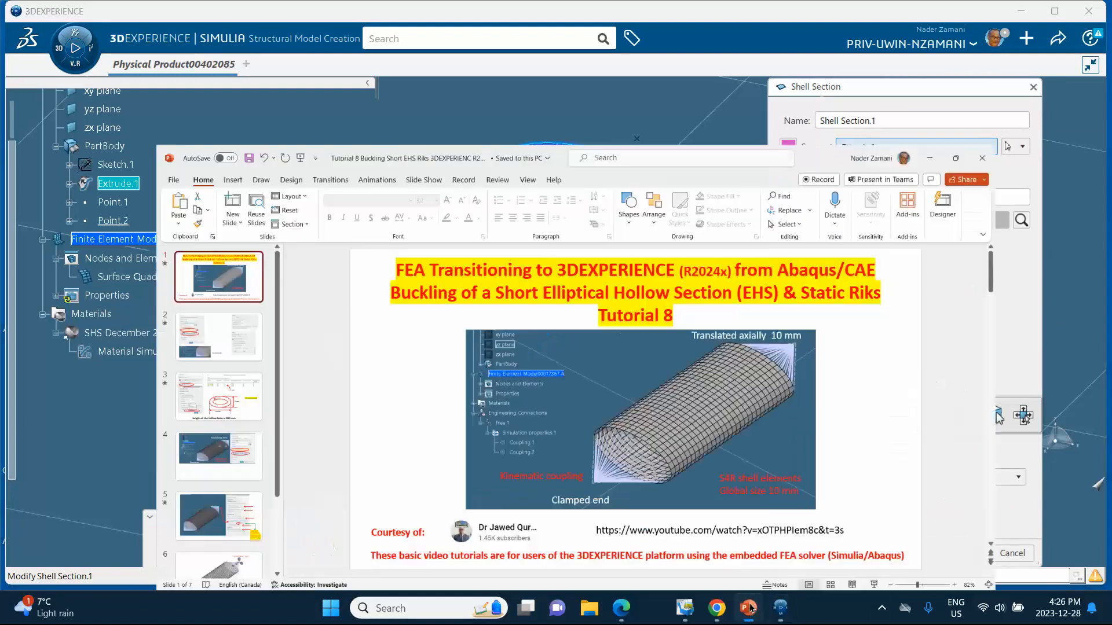
{"action": "left_click", "coordinate": [57, 279]}
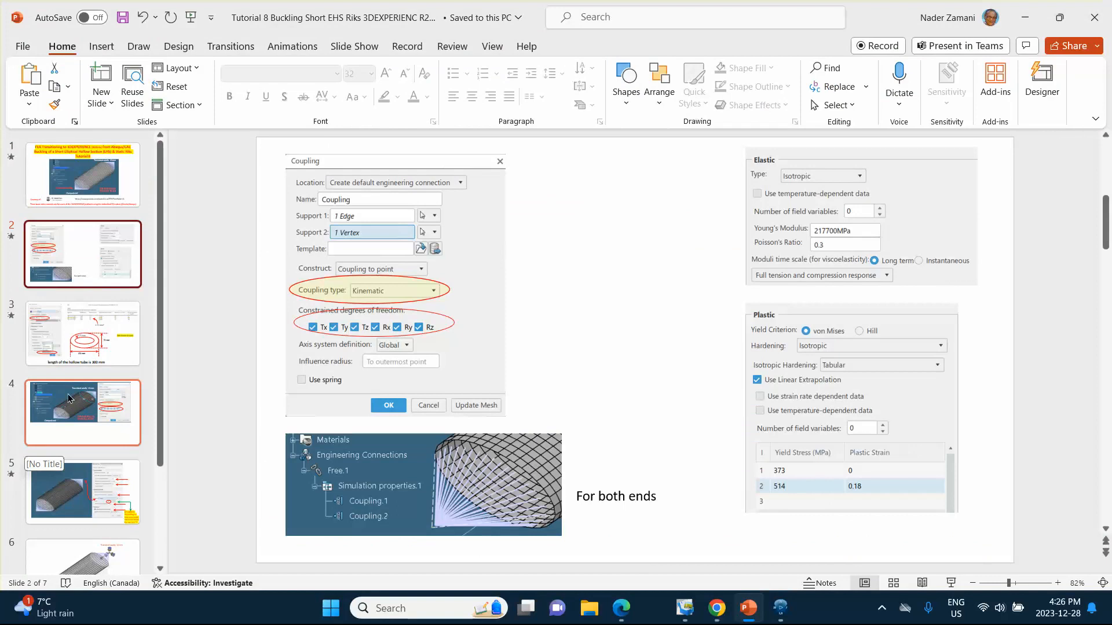
{"action": "left_click", "coordinate": [99, 348]}
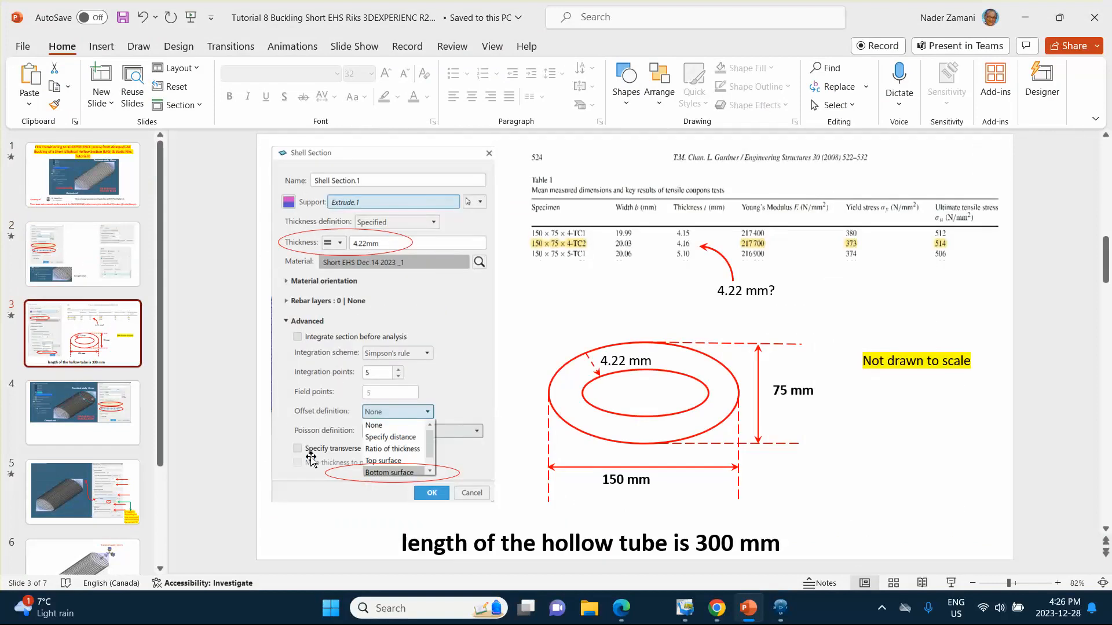
{"action": "left_click", "coordinate": [1027, 14]}
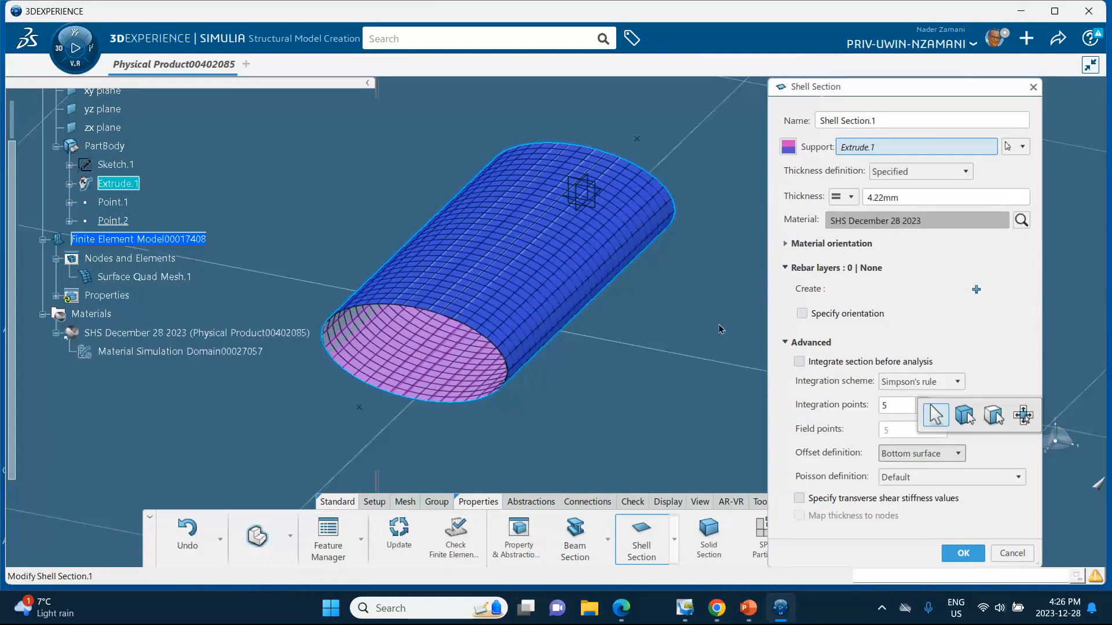
{"action": "left_click", "coordinate": [963, 553]}
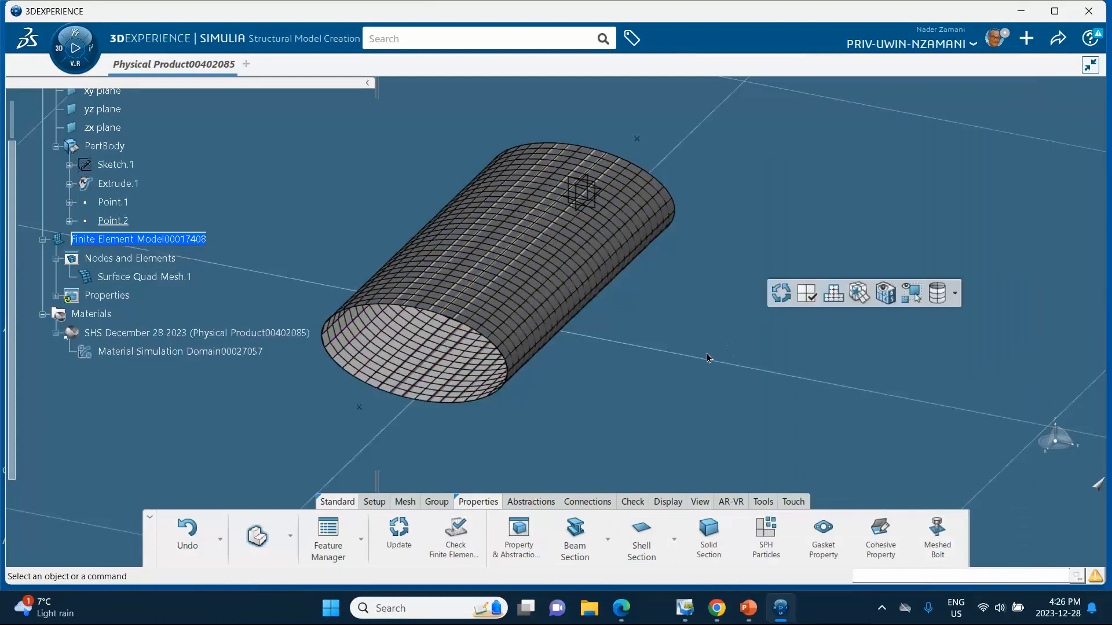
Start a coupling connection with the tube's far end edge as Support 1 and the adjacent Point.1 as Support 2
{"action": "left_click", "coordinate": [575, 499]}
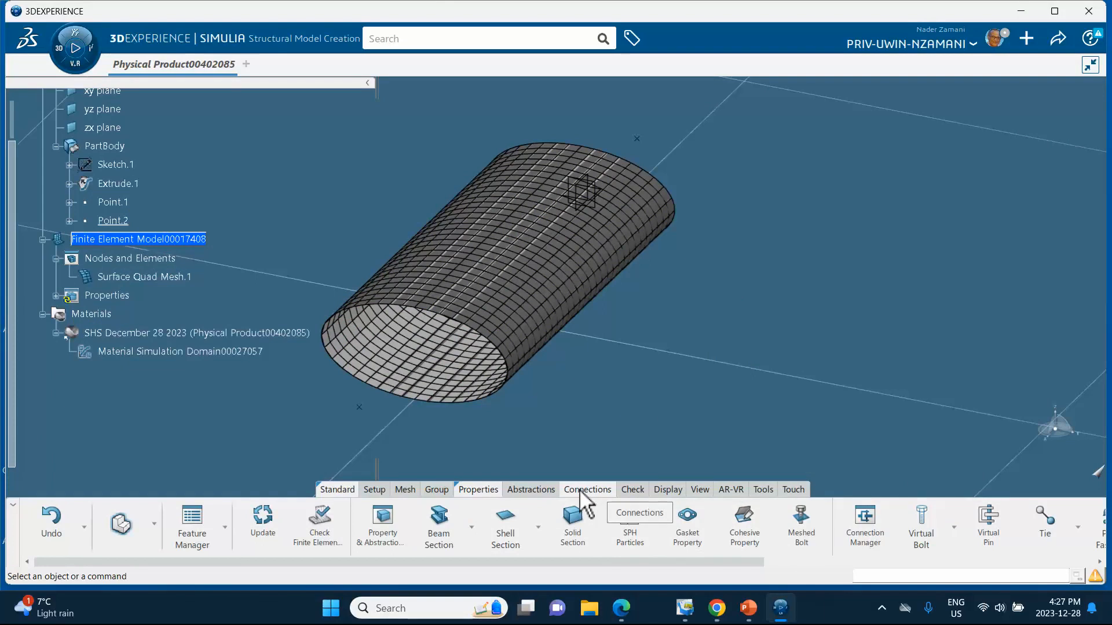
{"action": "right_click", "coordinate": [475, 502]}
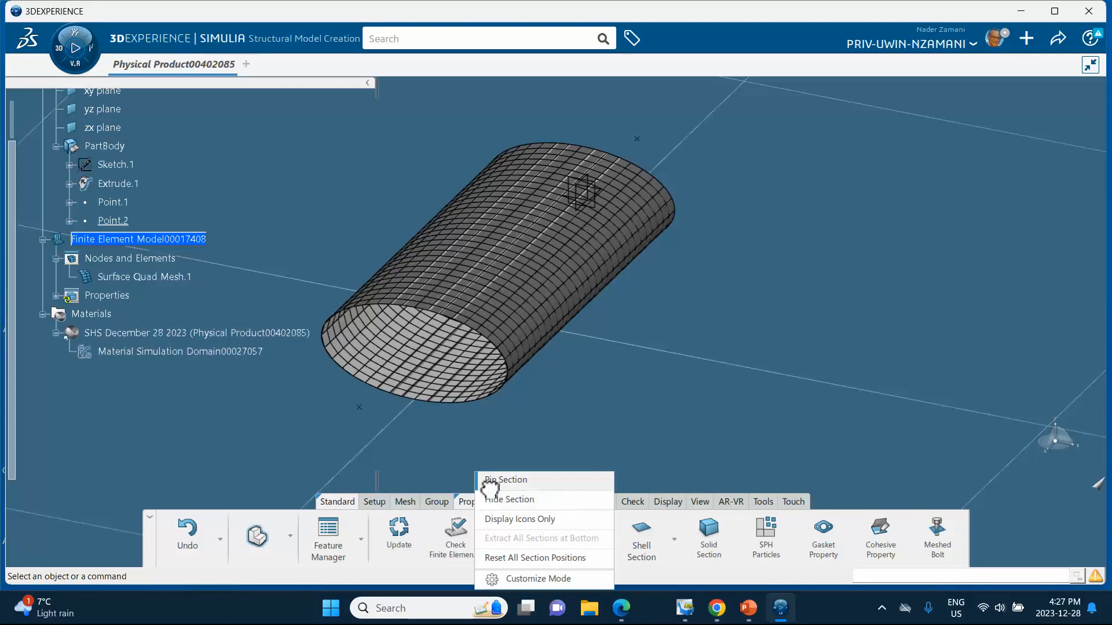
{"action": "left_click", "coordinate": [486, 482]}
{"action": "left_click", "coordinate": [582, 504]}
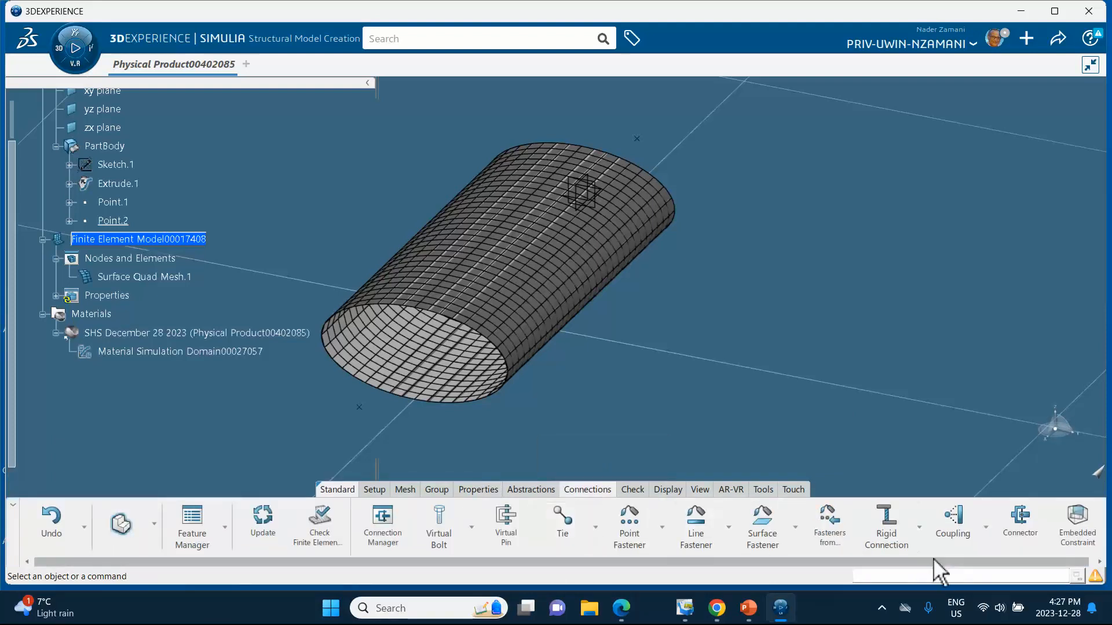
{"action": "left_click", "coordinate": [946, 516]}
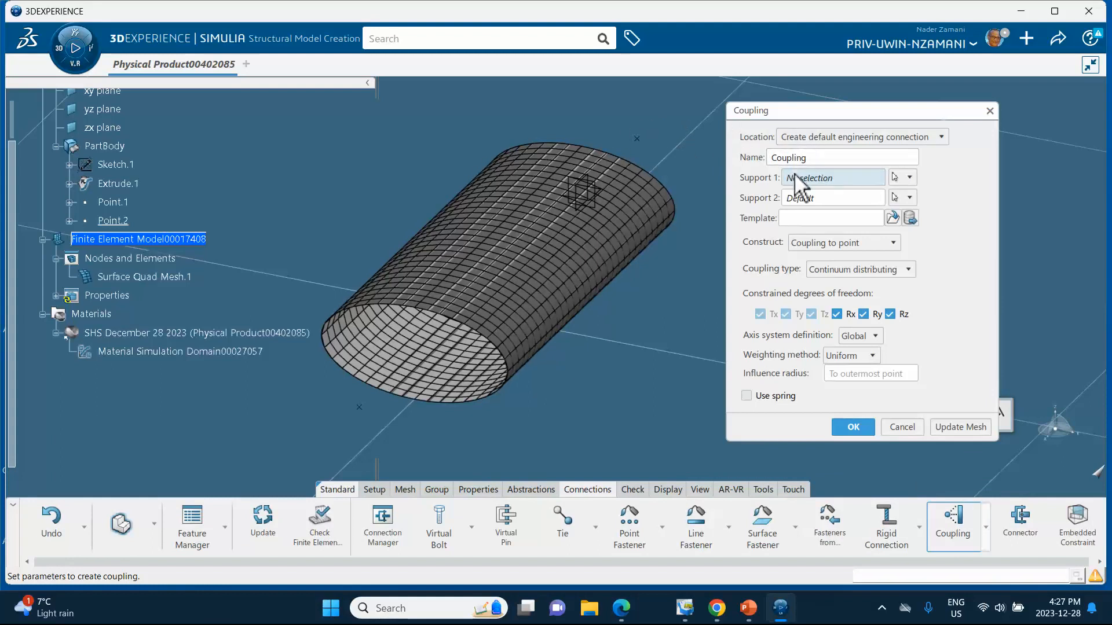
{"action": "left_click", "coordinate": [668, 195]}
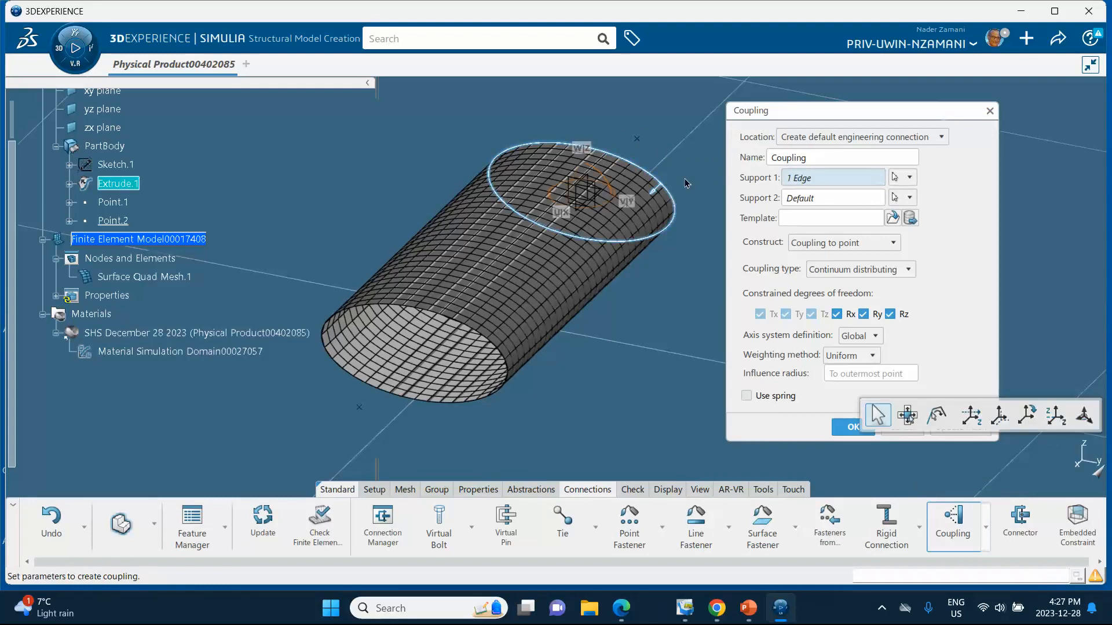
{"action": "left_click", "coordinate": [811, 198]}
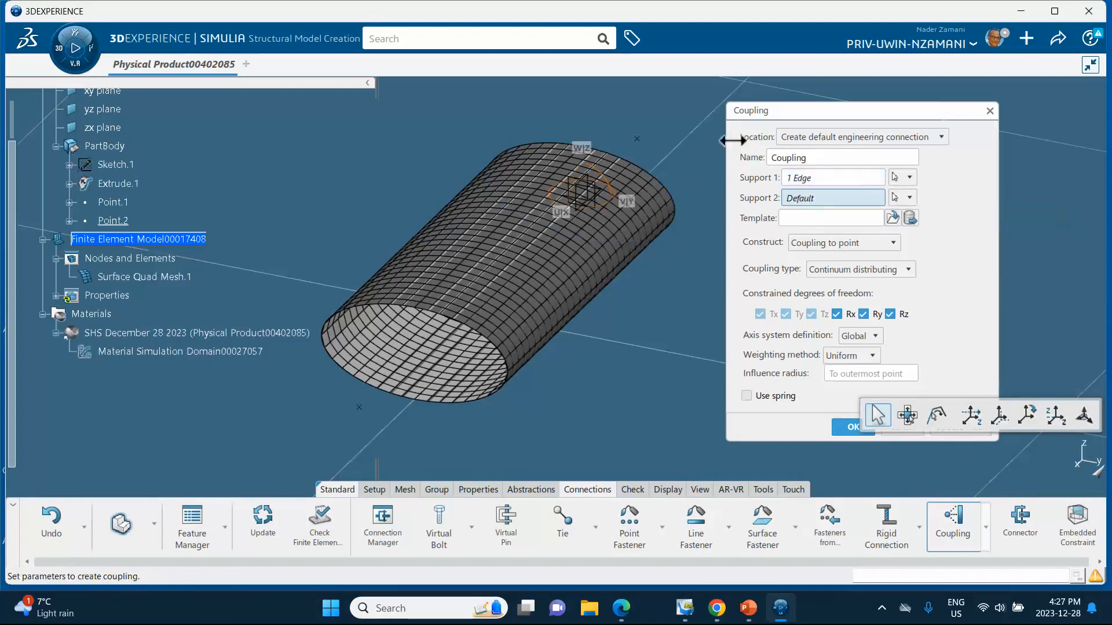
{"action": "left_click", "coordinate": [642, 145]}
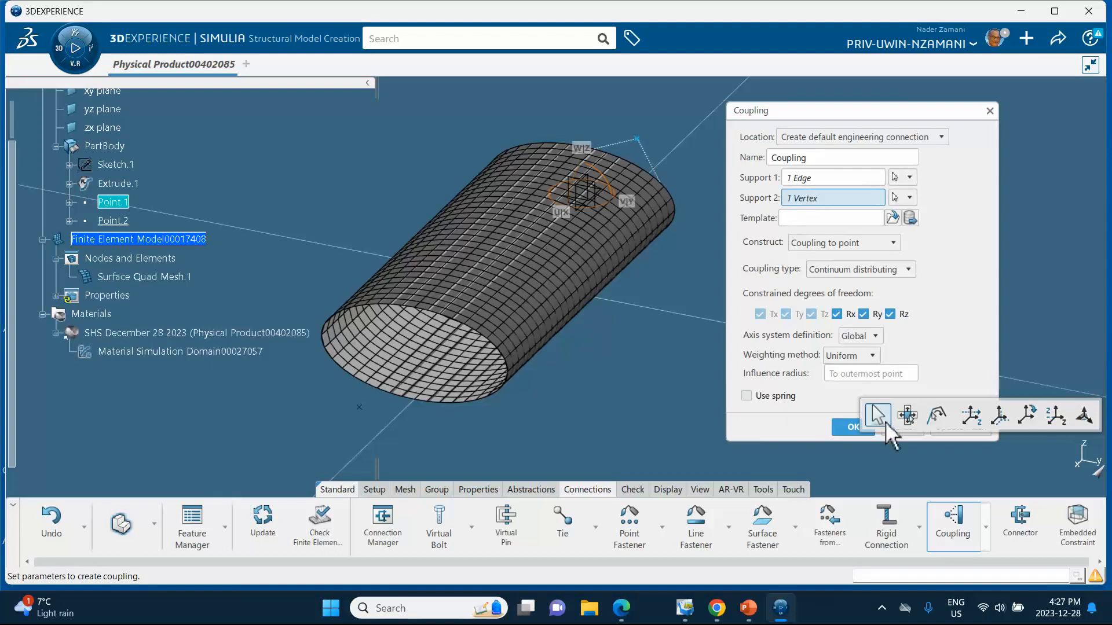
Create the far end coupling as Coupling to point with the Kinematic type, constraining all six degrees of freedom
{"action": "left_click", "coordinate": [832, 243]}
{"action": "left_click", "coordinate": [834, 255]}
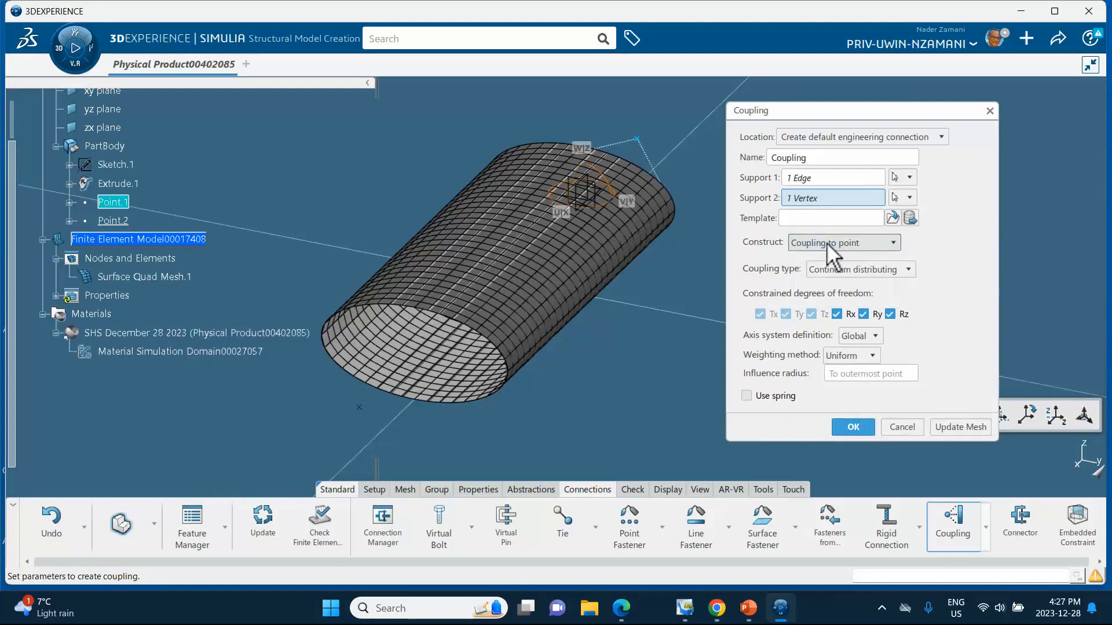
{"action": "left_click", "coordinate": [834, 270]}
{"action": "left_click", "coordinate": [834, 285]}
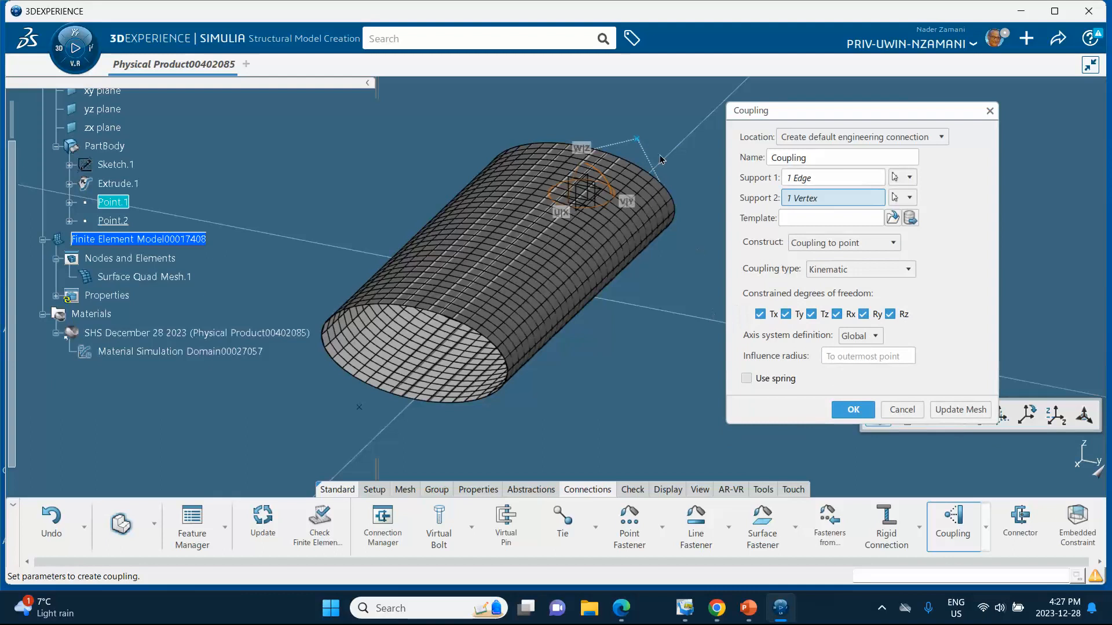
{"action": "left_click", "coordinate": [851, 412]}
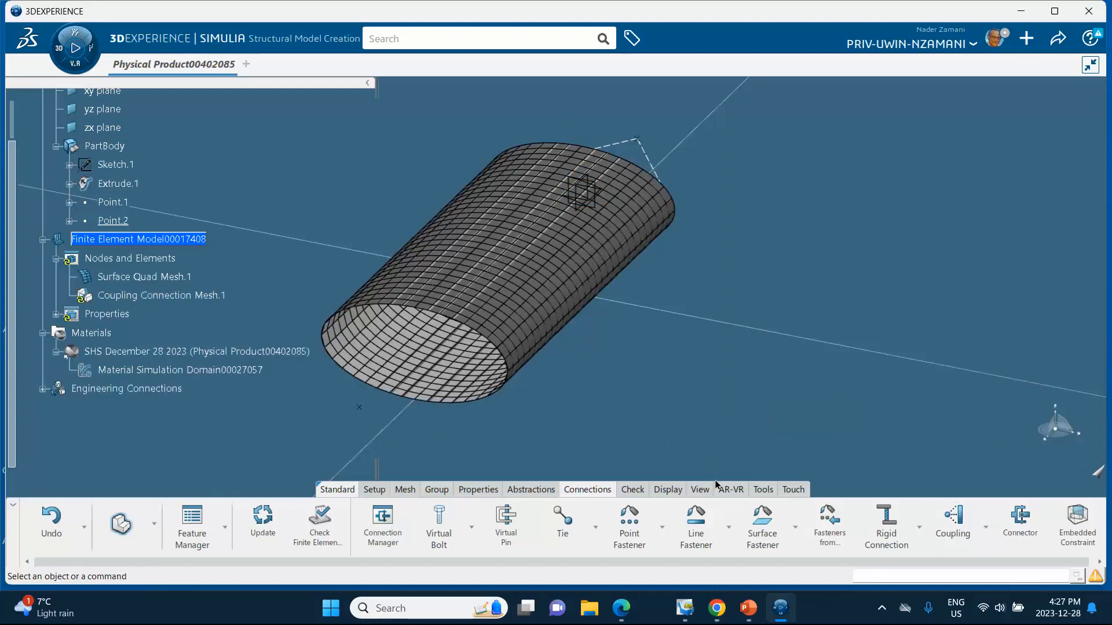
Create a second Kinematic coupling between the tube's near end edge and Point.2, and update the finite element model
{"action": "left_click", "coordinate": [963, 535]}
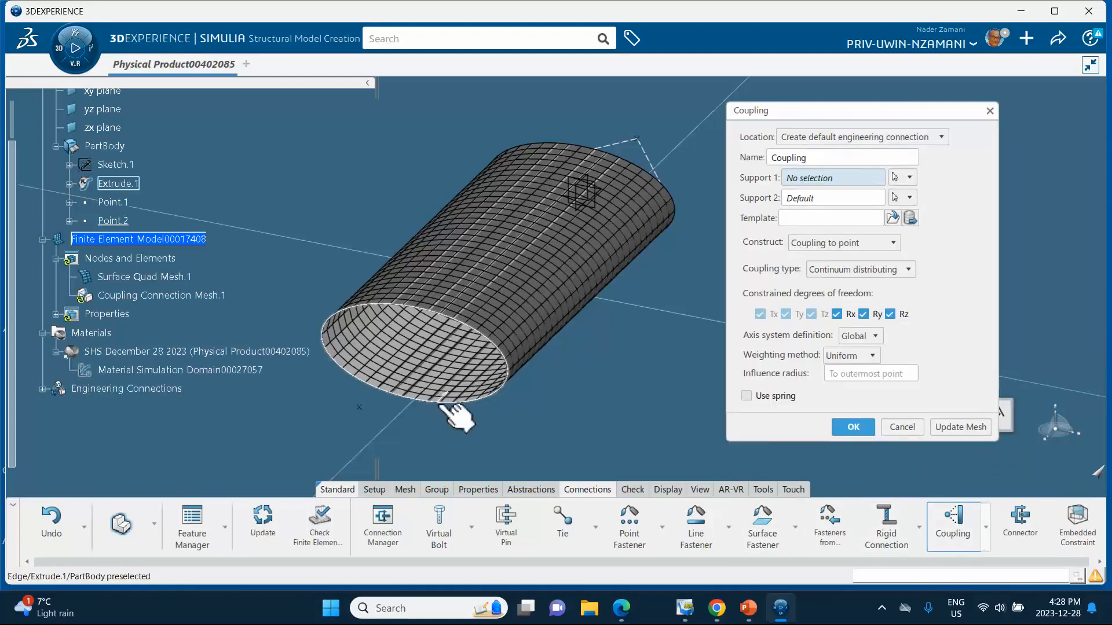
{"action": "left_click", "coordinate": [447, 406]}
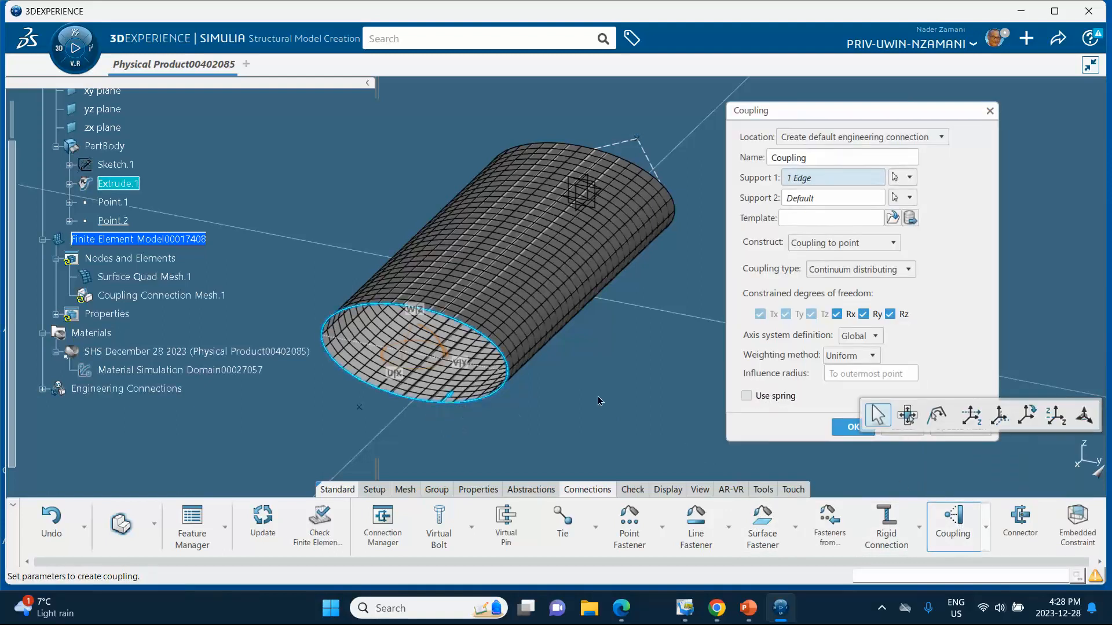
{"action": "left_click", "coordinate": [811, 199]}
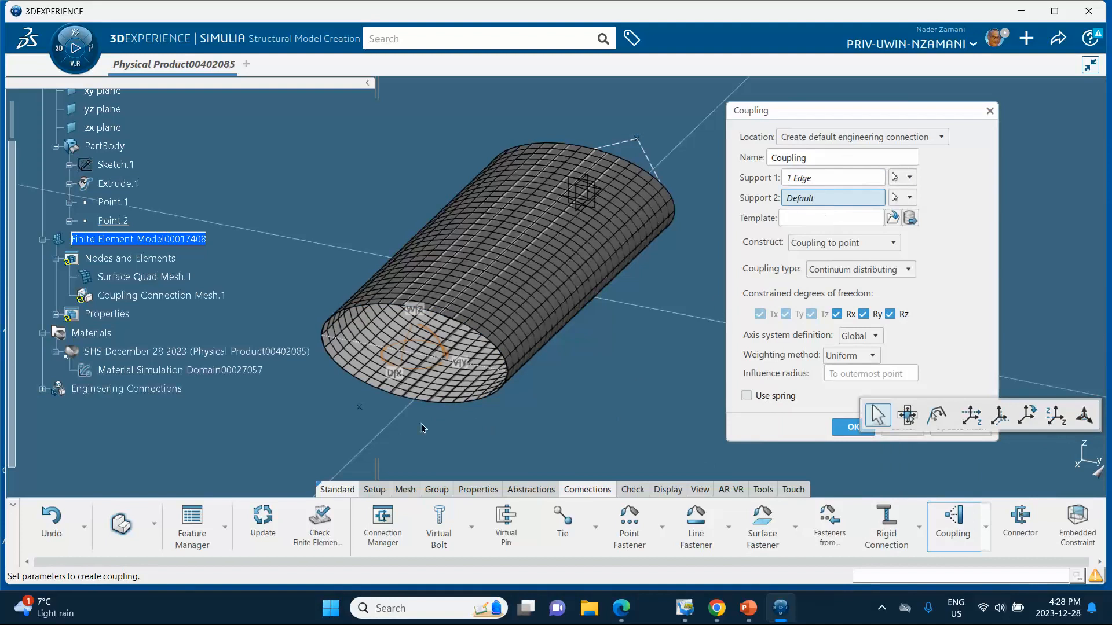
{"action": "left_click", "coordinate": [359, 407]}
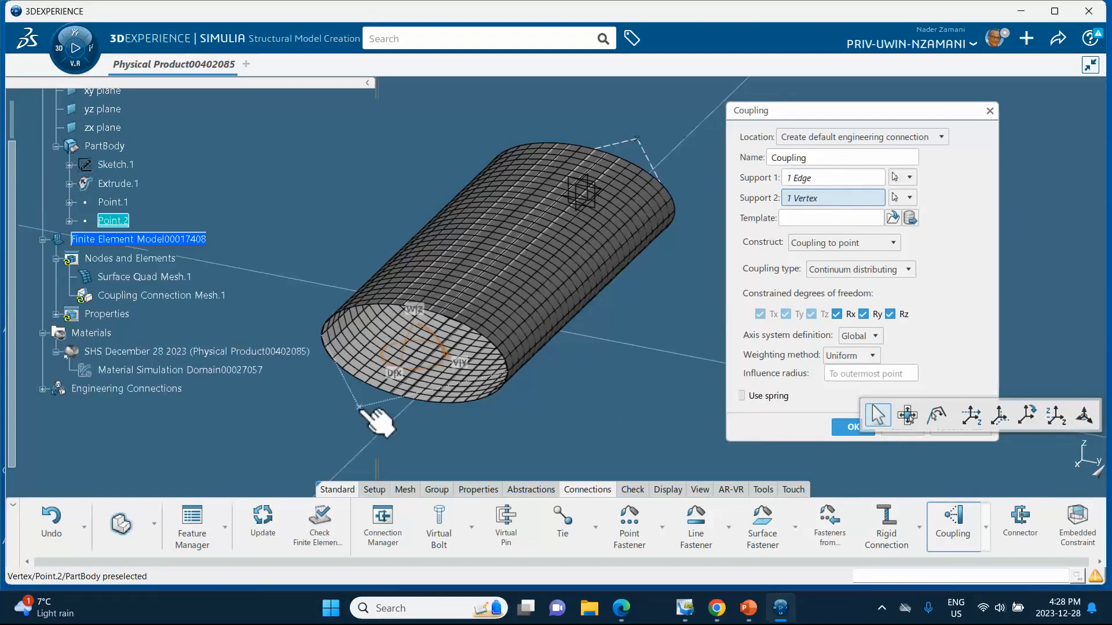
{"action": "left_click", "coordinate": [834, 270]}
{"action": "left_click", "coordinate": [835, 311]}
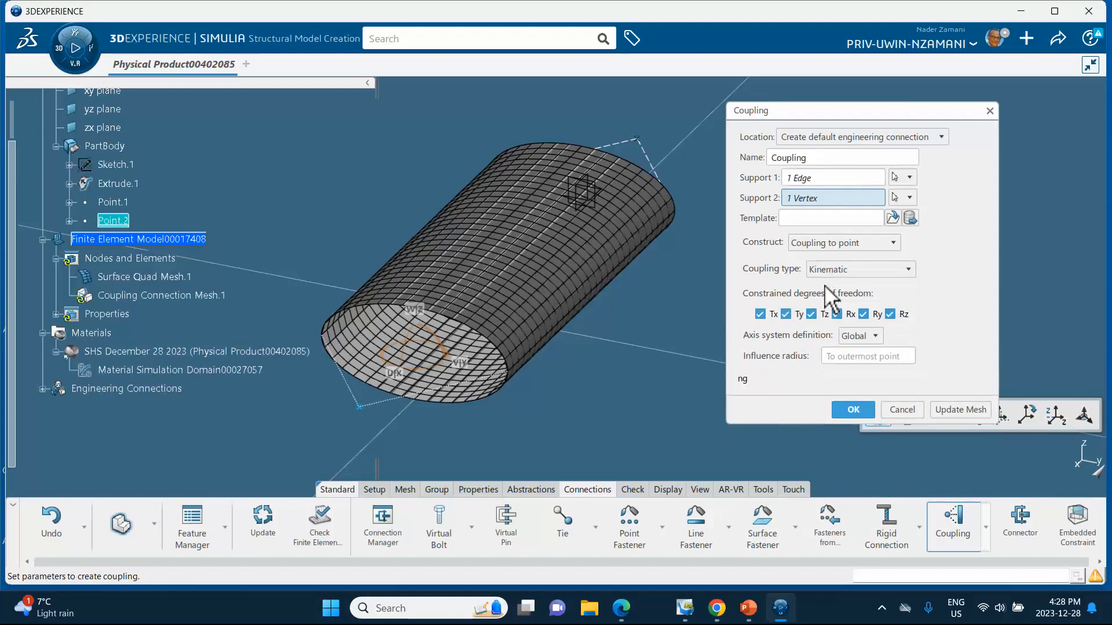
{"action": "left_click", "coordinate": [852, 406]}
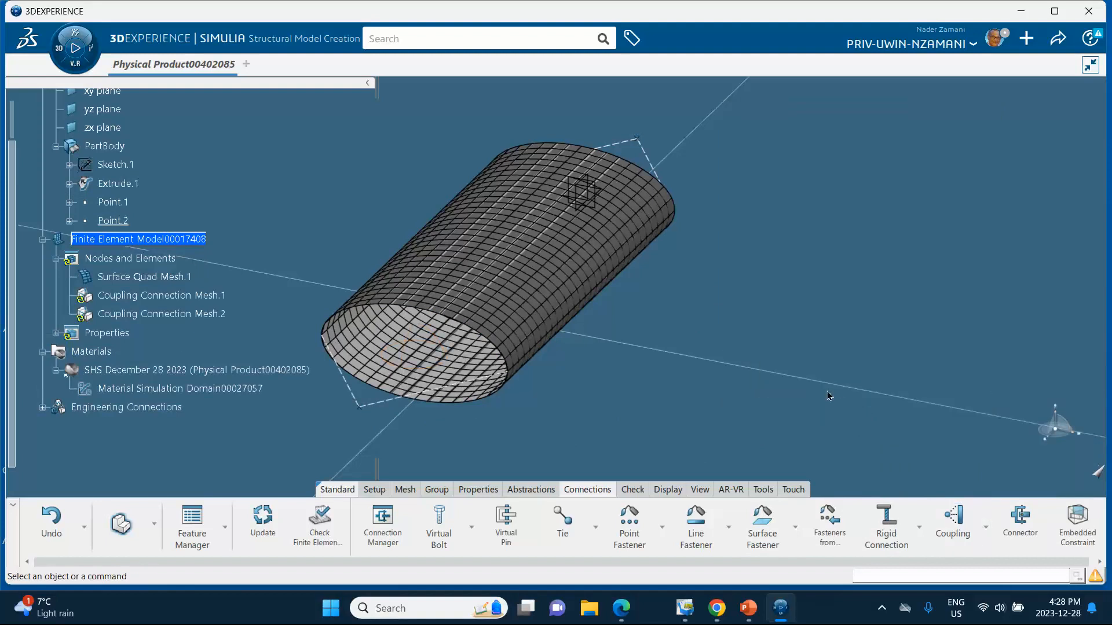
{"action": "left_click", "coordinate": [263, 524]}
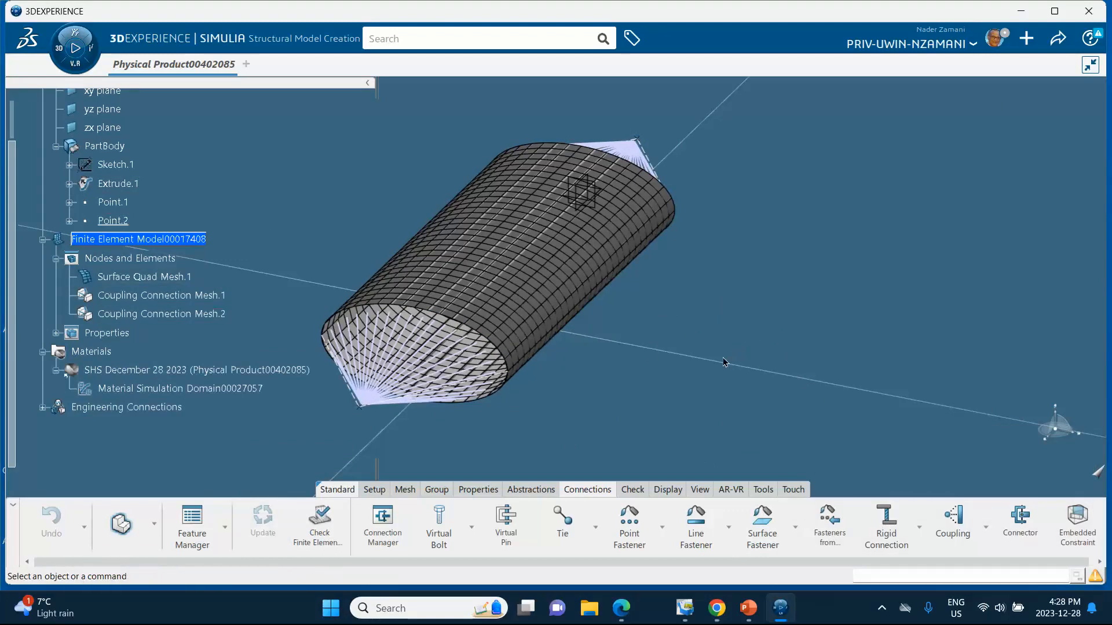
Save the model and initialize a Structural simulation in Structural Scenario Creation using Finite Element Model00017408 A
{"action": "left_click", "coordinate": [1058, 38]}
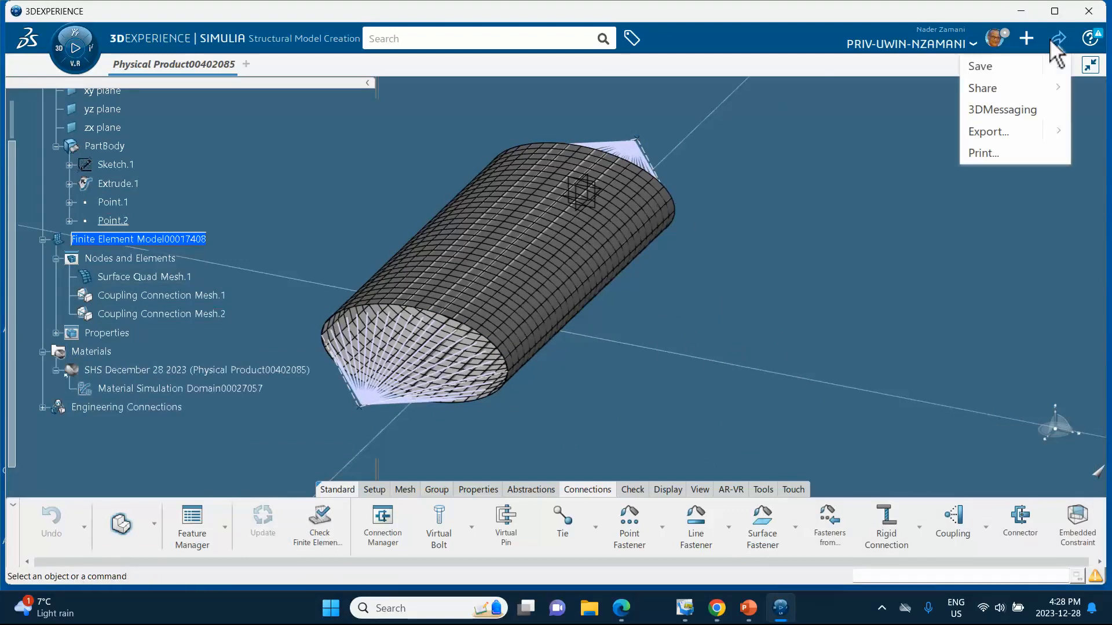
{"action": "left_click", "coordinate": [979, 66]}
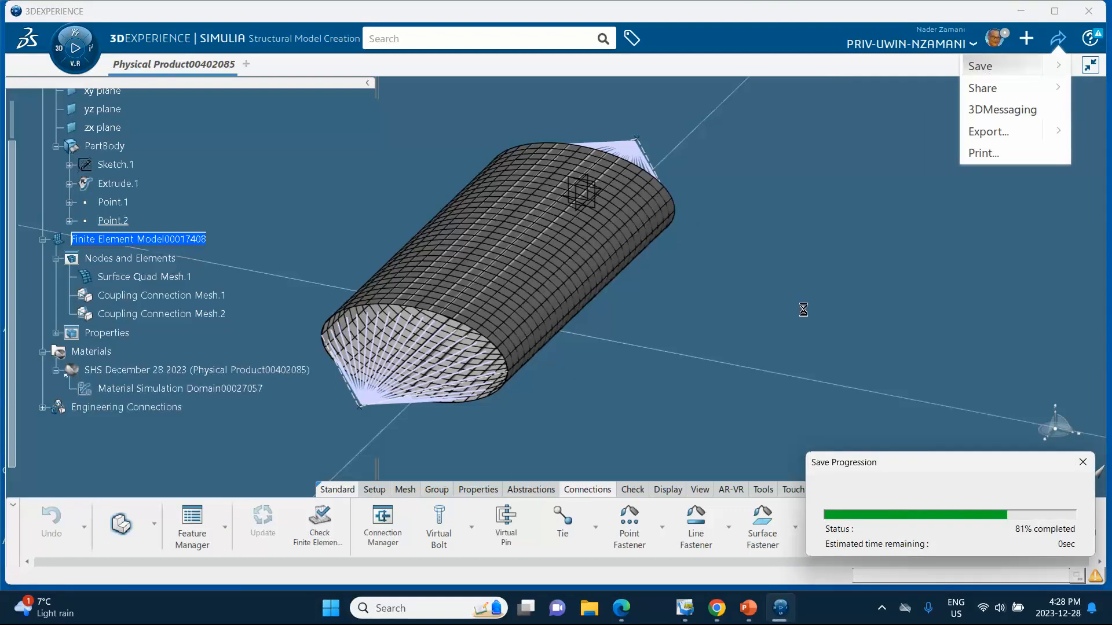
{"action": "left_click", "coordinate": [68, 51]}
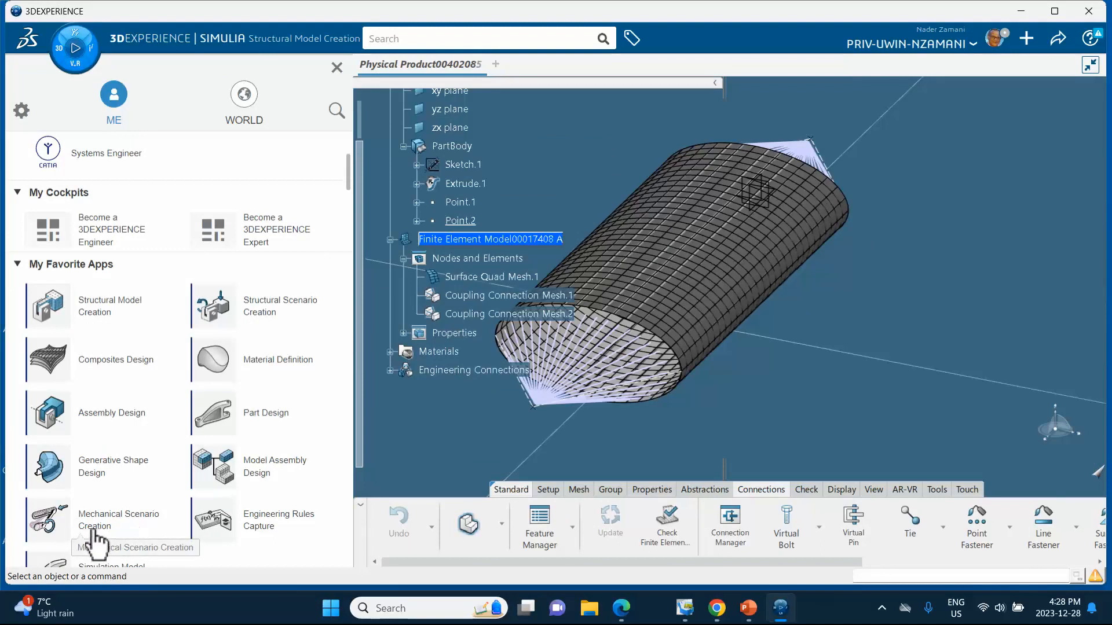
{"action": "left_click", "coordinate": [271, 315]}
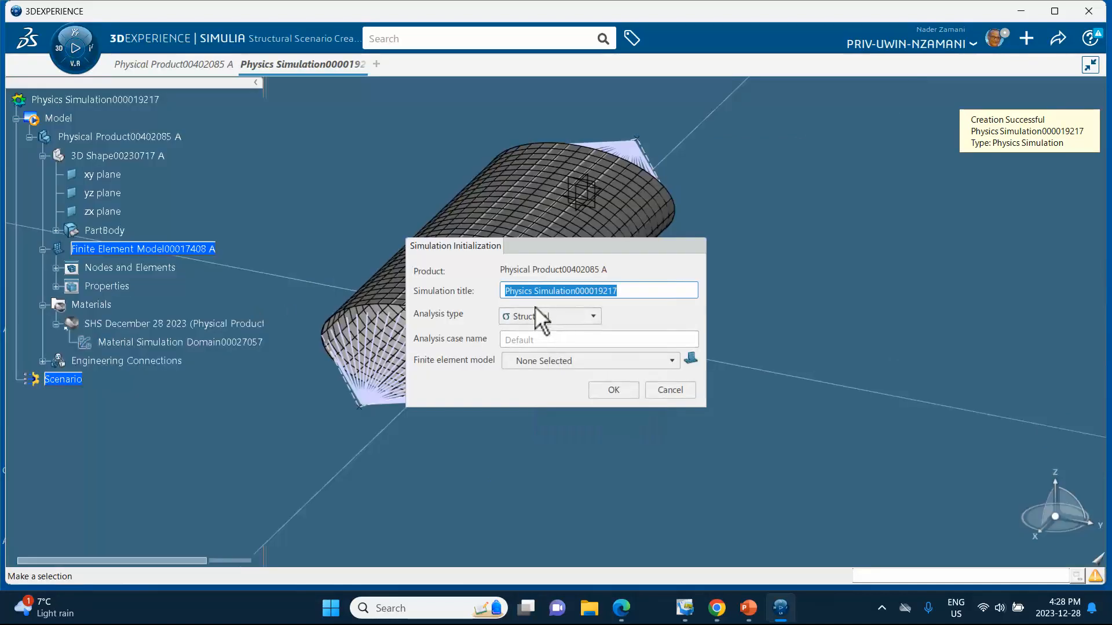
{"action": "left_click", "coordinate": [532, 362]}
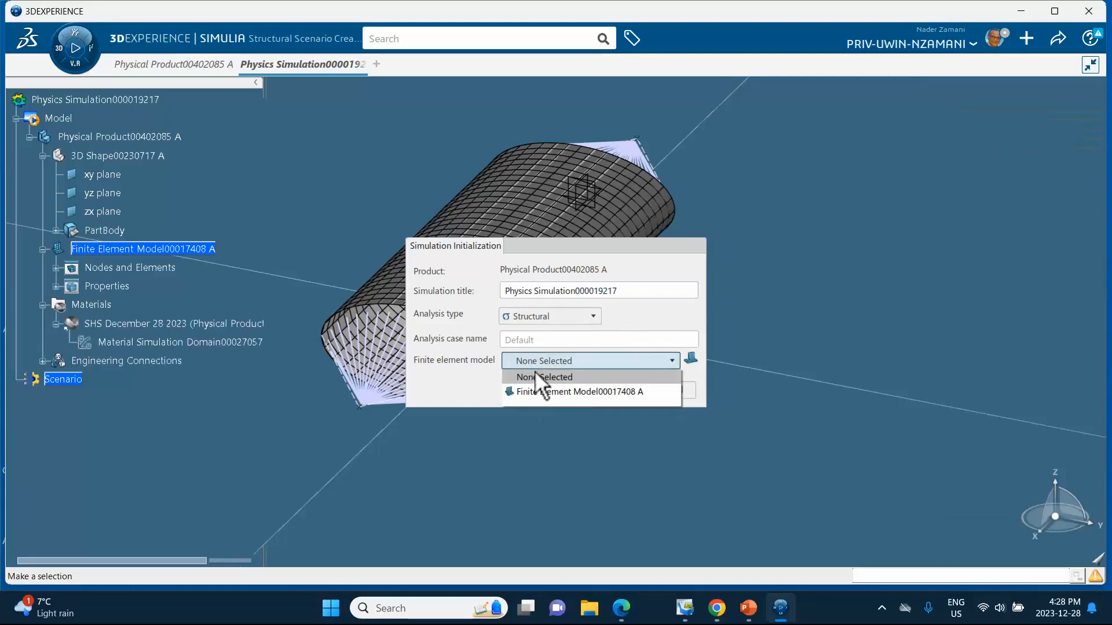
{"action": "left_click", "coordinate": [537, 394]}
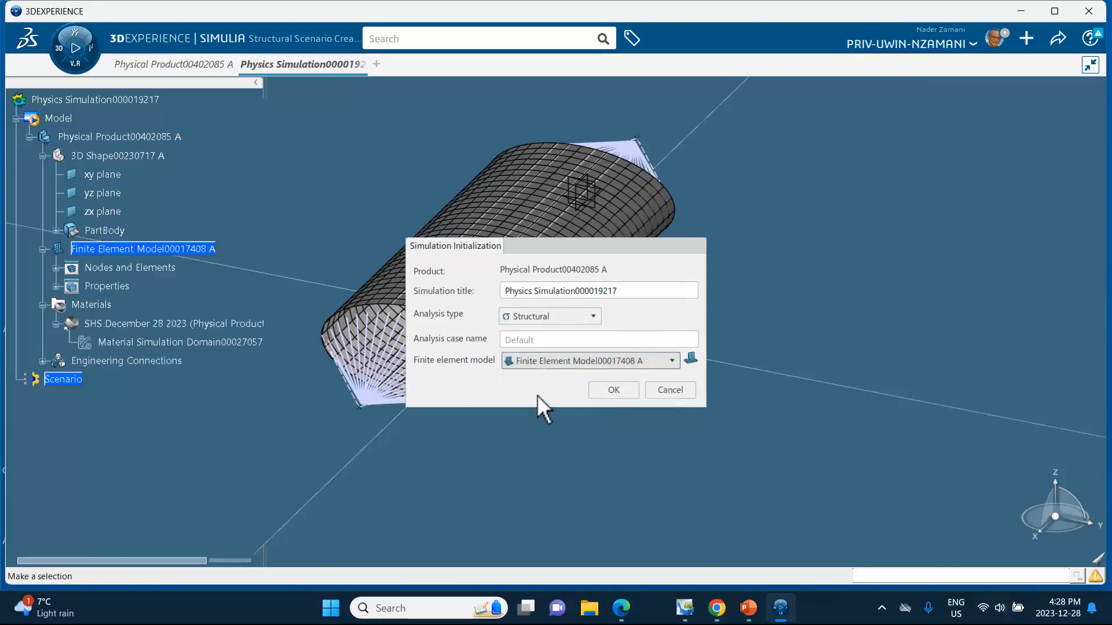
{"action": "left_click", "coordinate": [615, 392]}
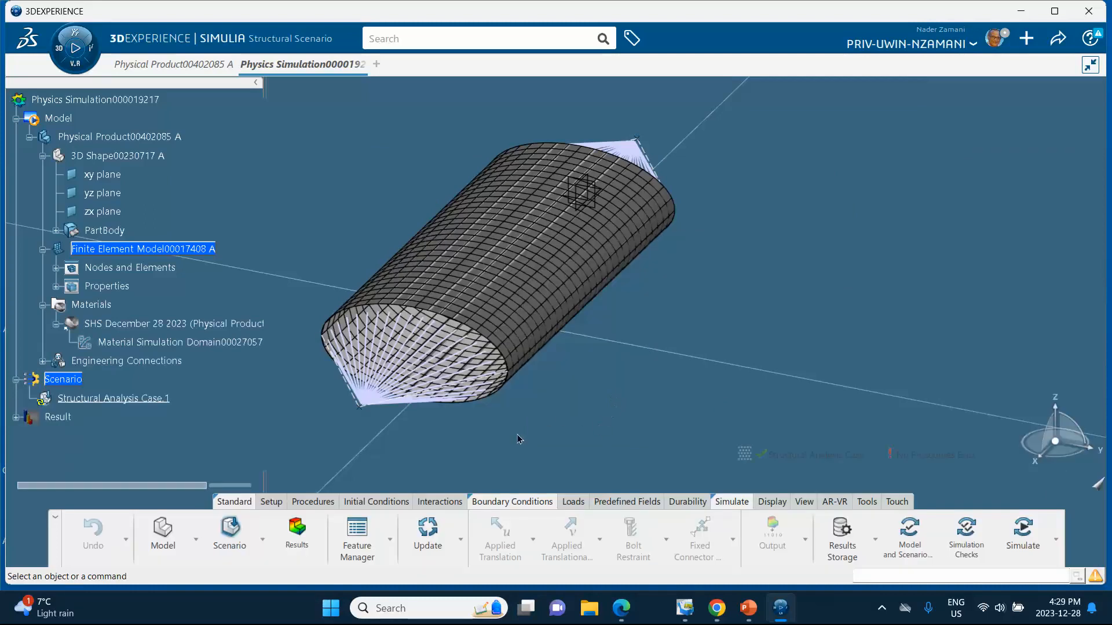
Start a Static Riks step for the structural analysis case
{"action": "scroll", "coordinate": [169, 318], "scroll_direction": "down", "scroll_amount": 2}
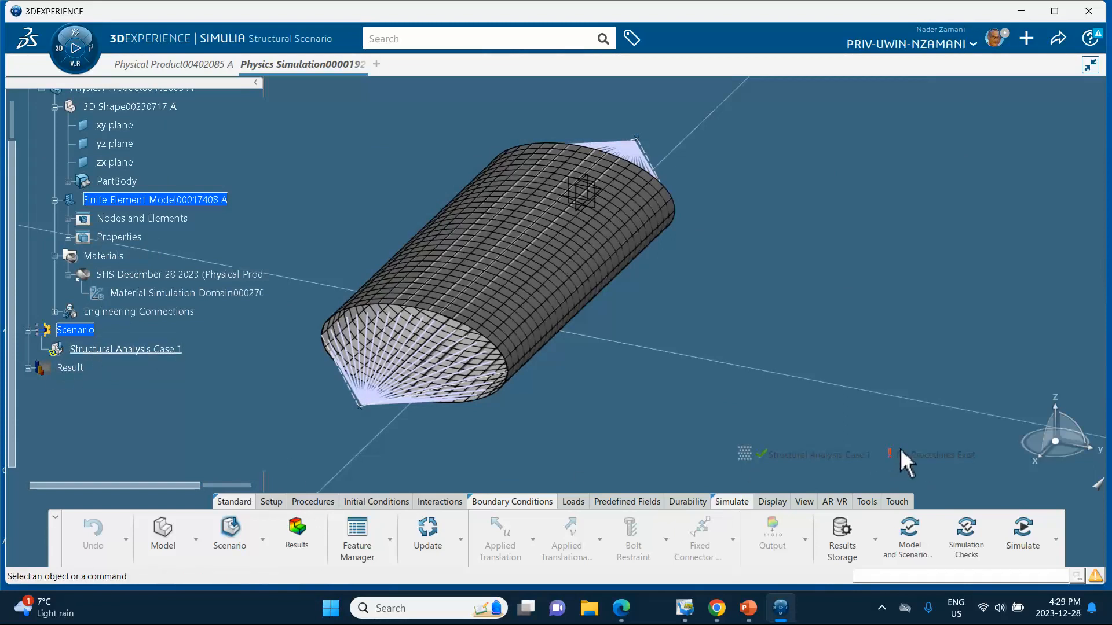
{"action": "left_click", "coordinate": [311, 502]}
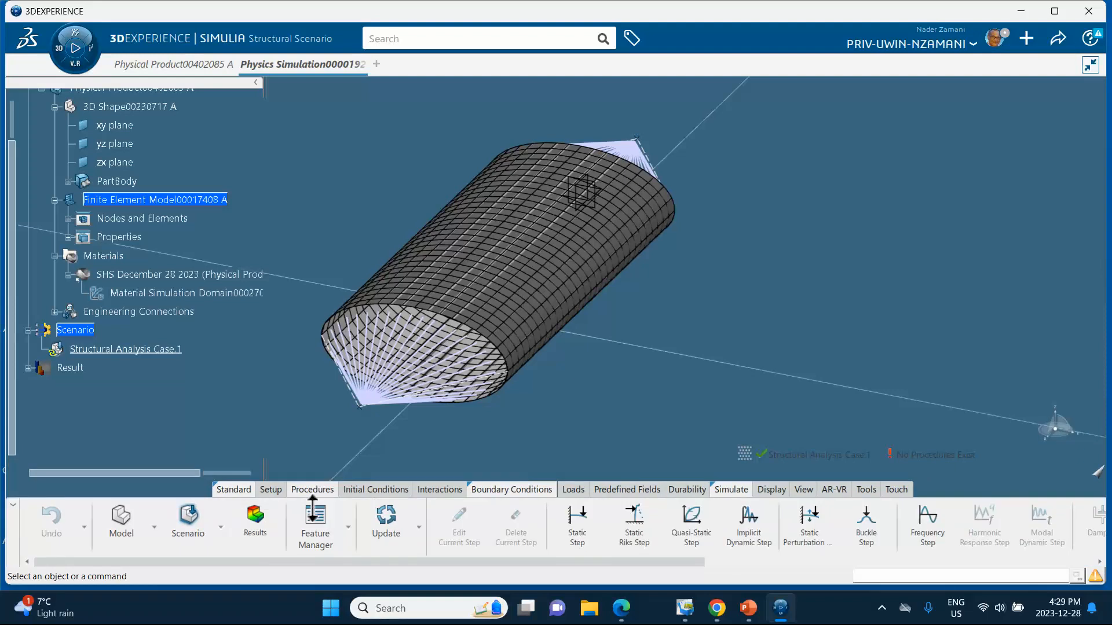
{"action": "left_click", "coordinate": [637, 527]}
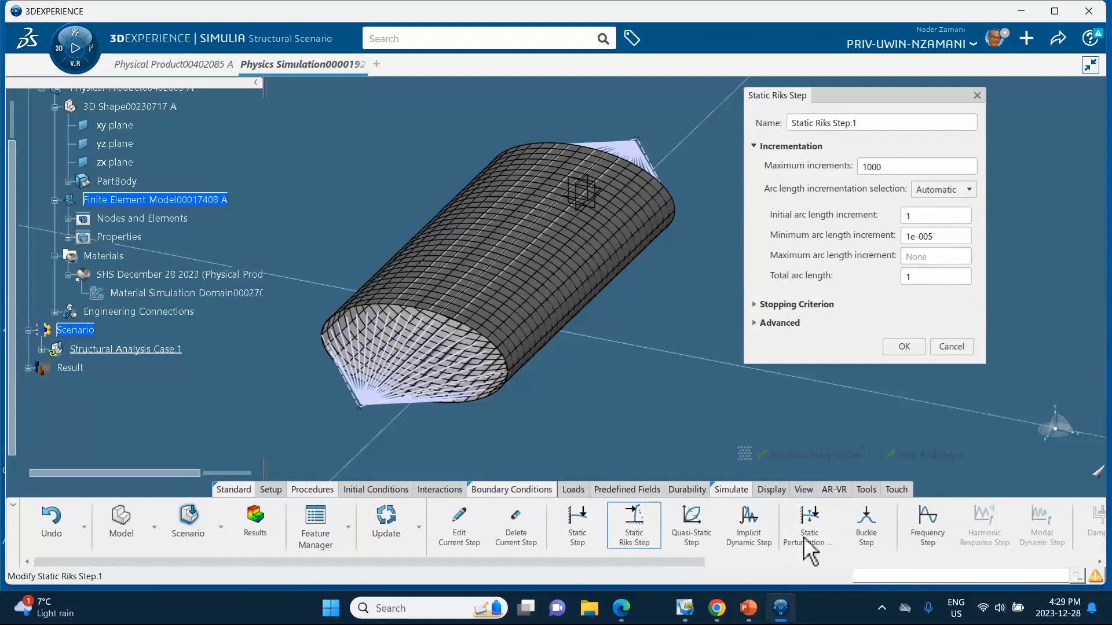
Switch to PowerPoint, examine the Static Riks step settings on slide 5, and return to 3DEXPERIENCE
{"action": "left_click", "coordinate": [752, 610]}
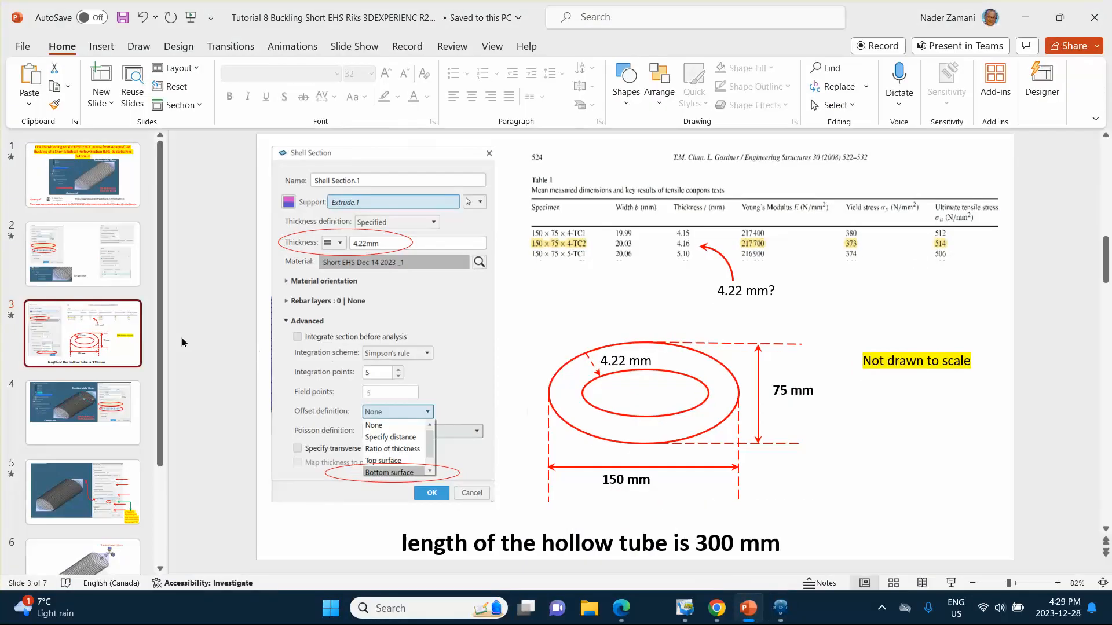
{"action": "scroll", "coordinate": [93, 412], "scroll_direction": "down", "scroll_amount": 2}
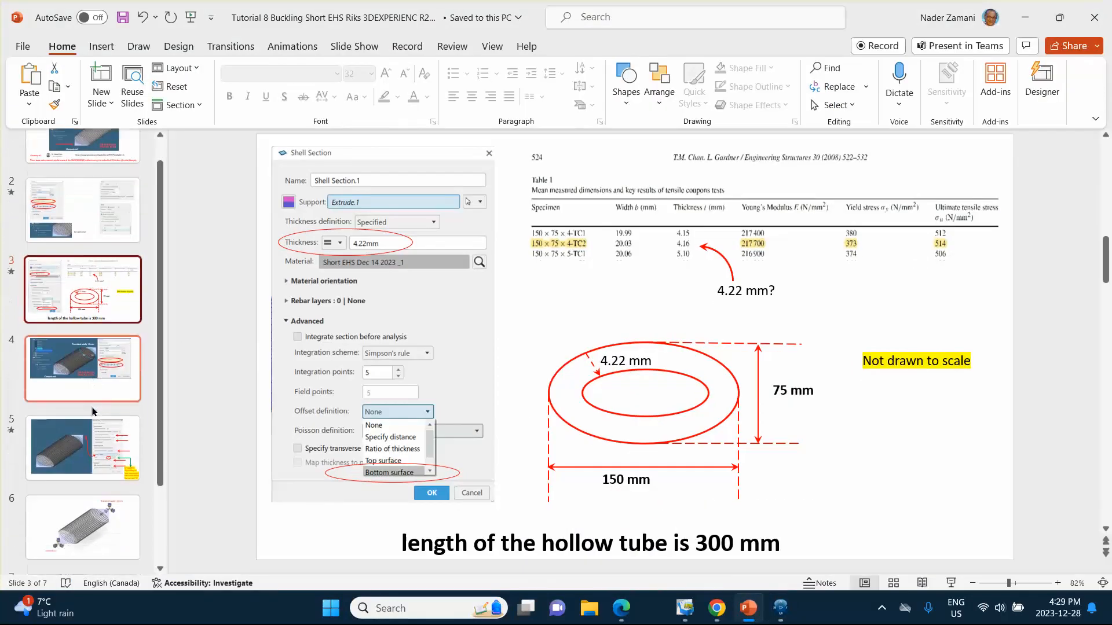
{"action": "scroll", "coordinate": [92, 412], "scroll_direction": "down", "scroll_amount": 3}
{"action": "left_click", "coordinate": [95, 374]}
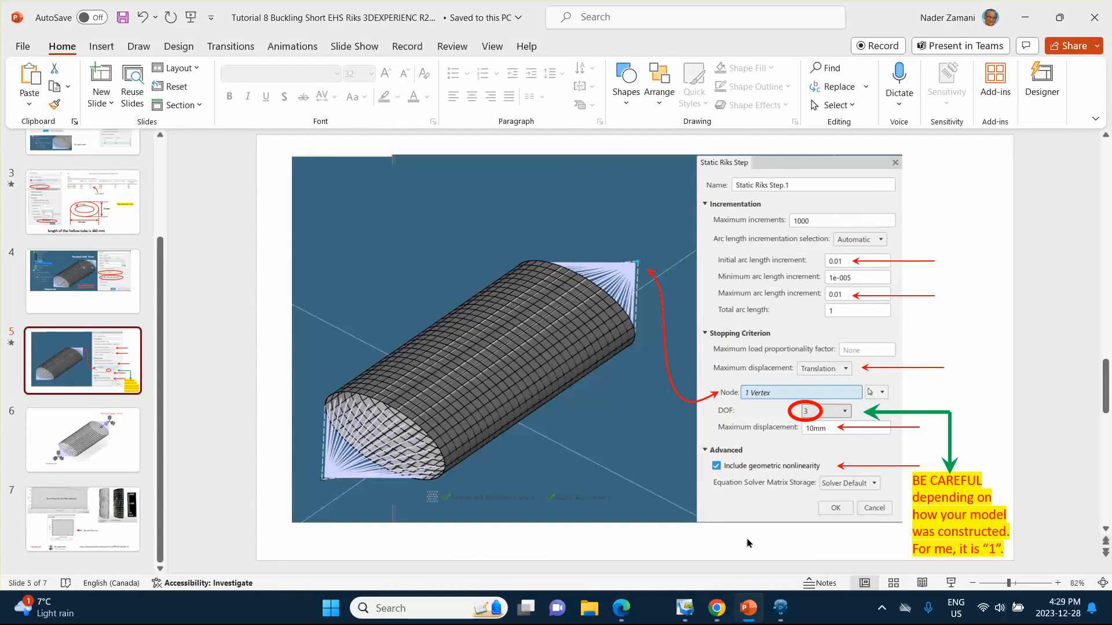
{"action": "left_click", "coordinate": [780, 608]}
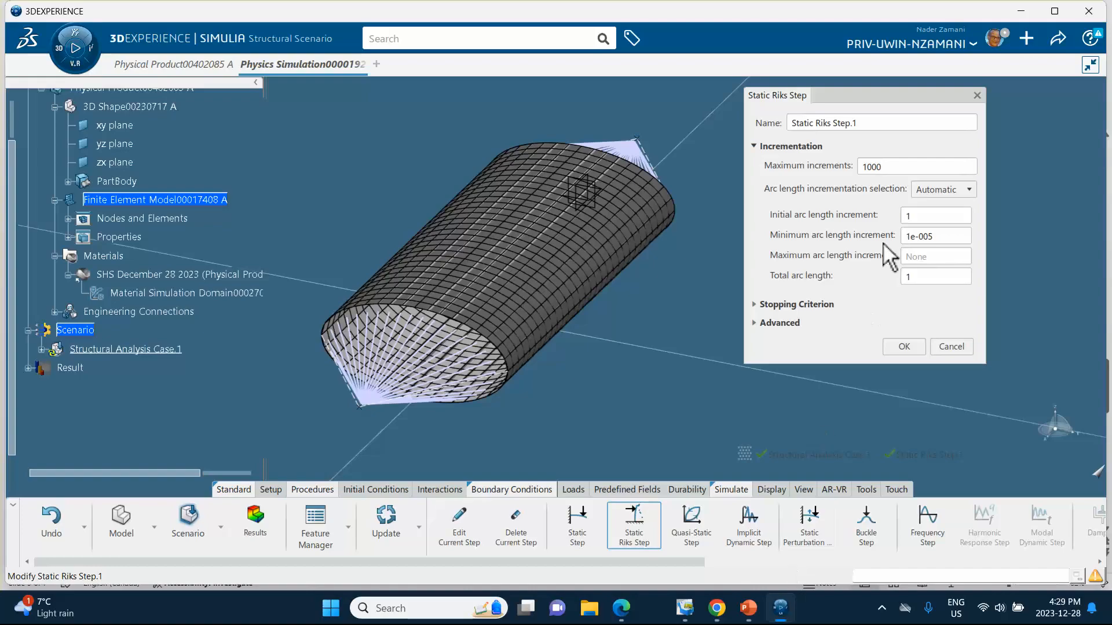
Set the Riks step's initial and maximum arc length increments to 0.01 and its maximum displacement stopping criterion to Translation
{"action": "left_click", "coordinate": [912, 215]}
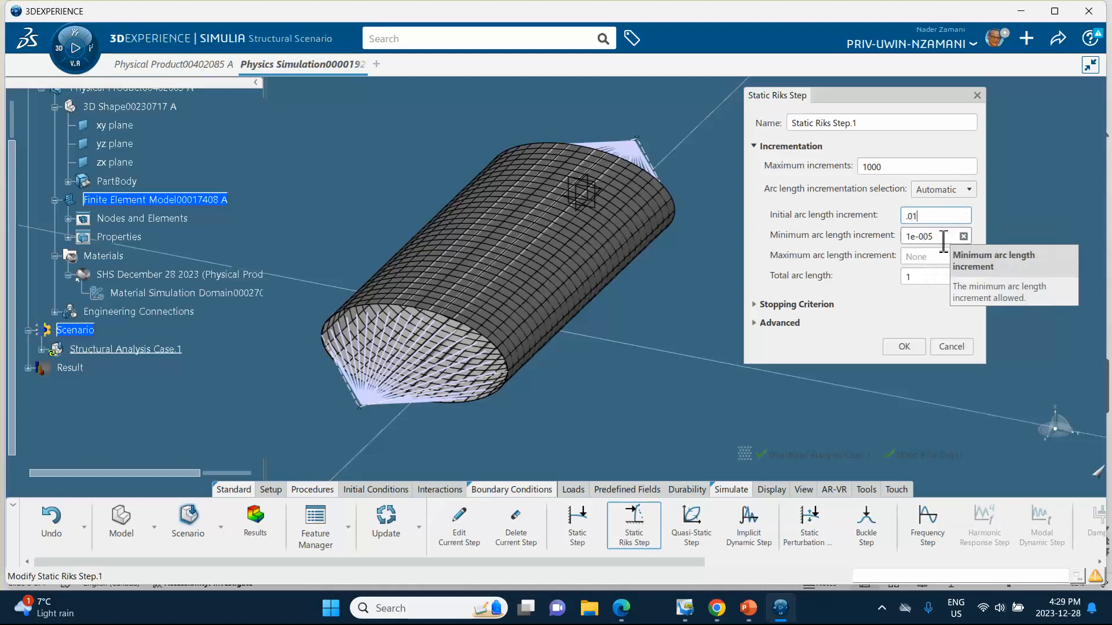
{"action": "left_click", "coordinate": [924, 258]}
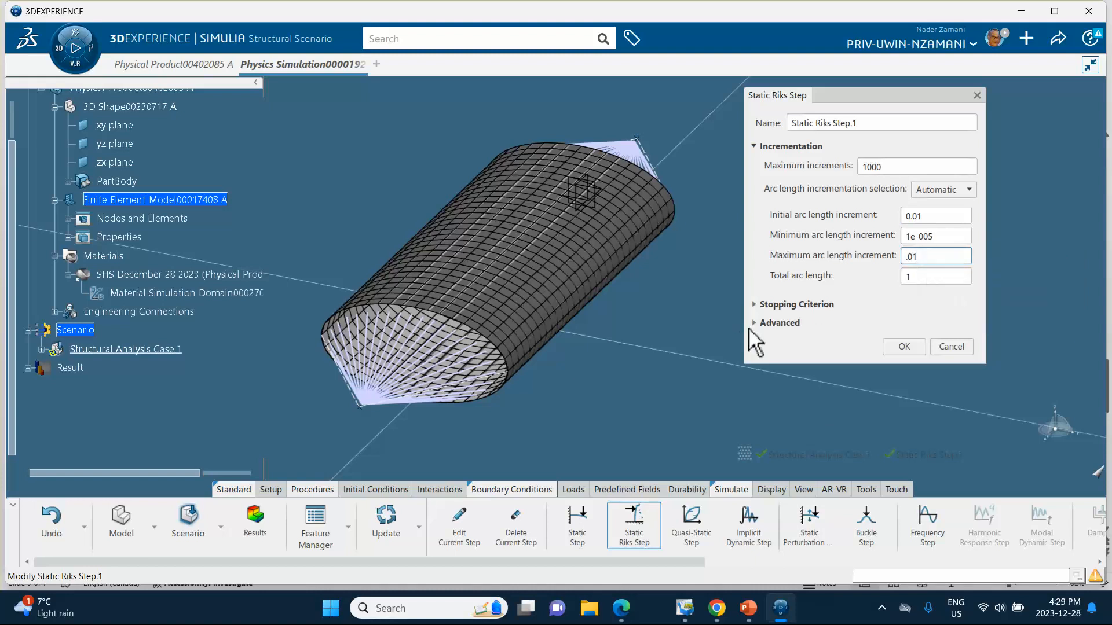
{"action": "left_click", "coordinate": [755, 305]}
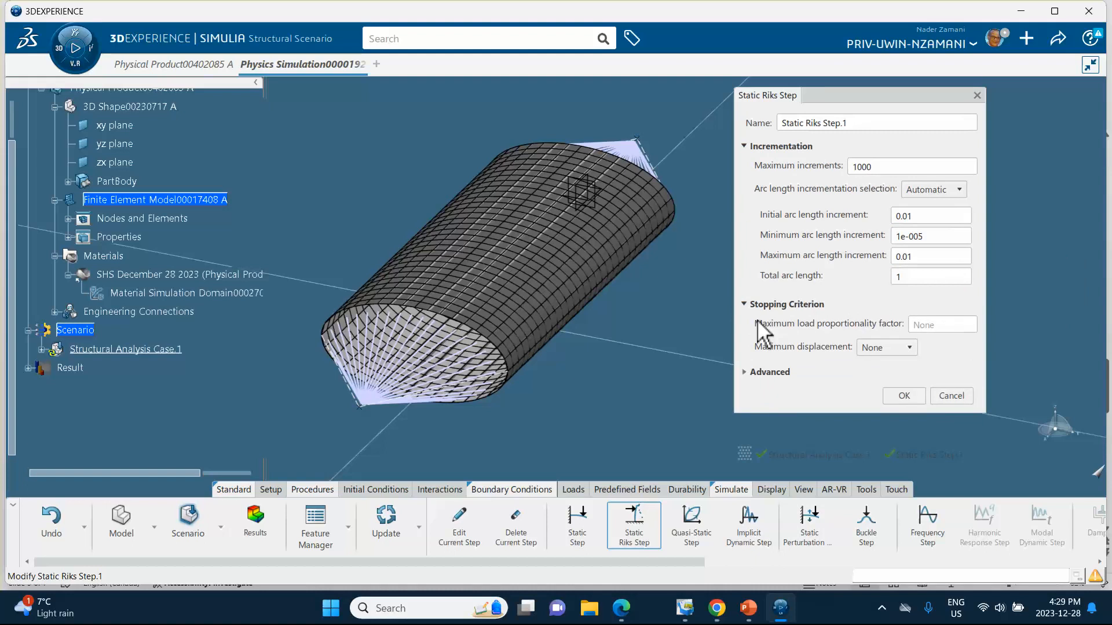
{"action": "left_click", "coordinate": [881, 347]}
{"action": "left_click", "coordinate": [881, 378]}
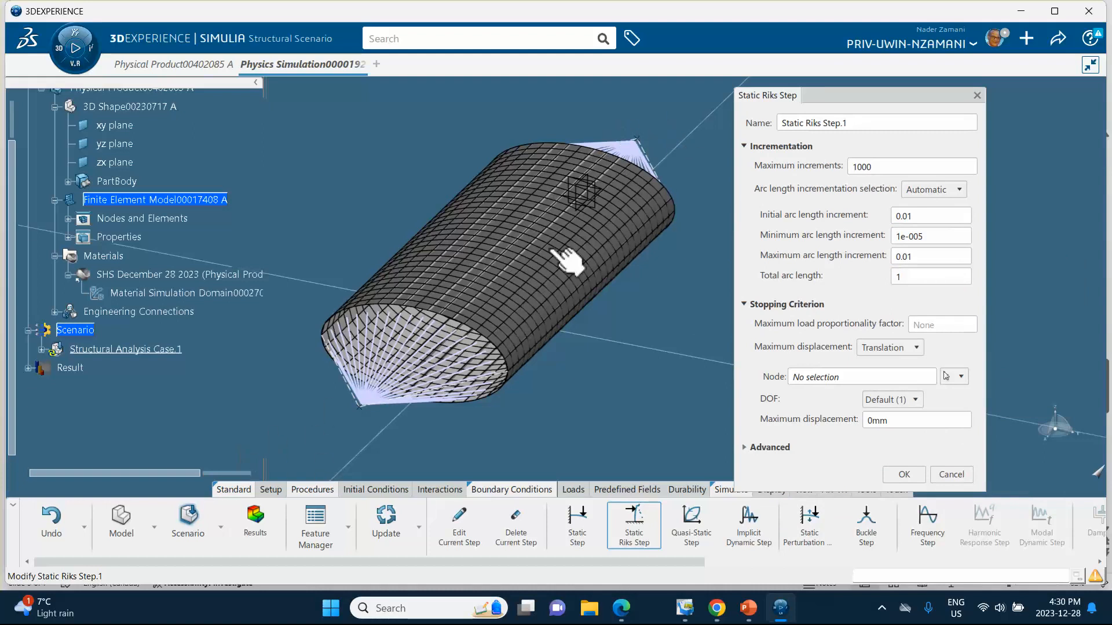
Define the stopping criterion at the far end reference point with DOF Default (1) and a maximum displacement of 10 mm
{"action": "left_click", "coordinate": [888, 400]}
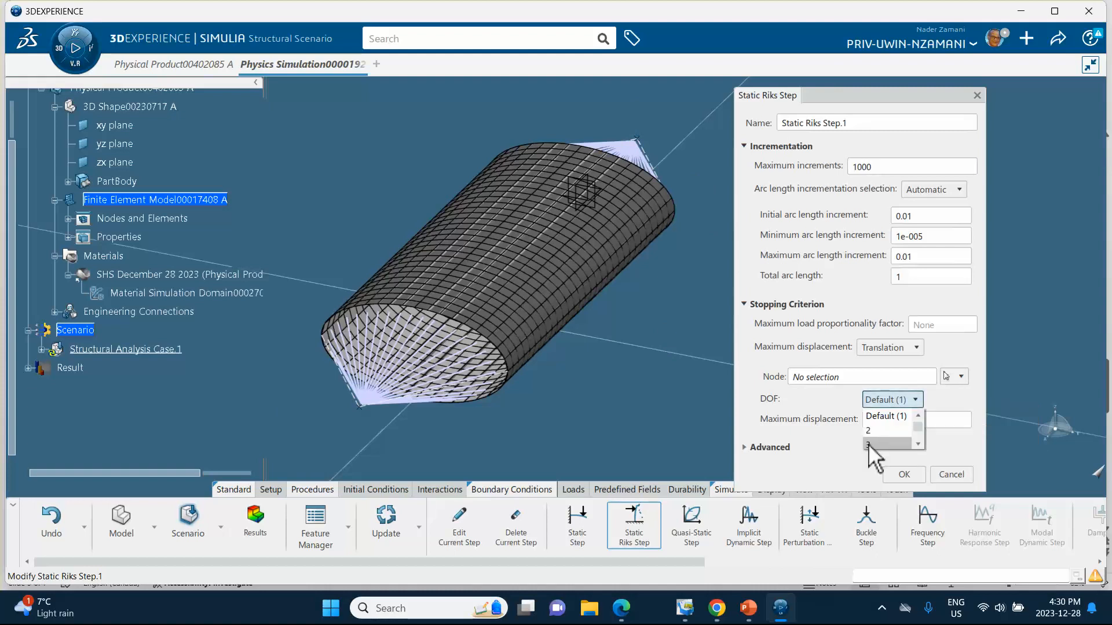
{"action": "left_click", "coordinate": [883, 396]}
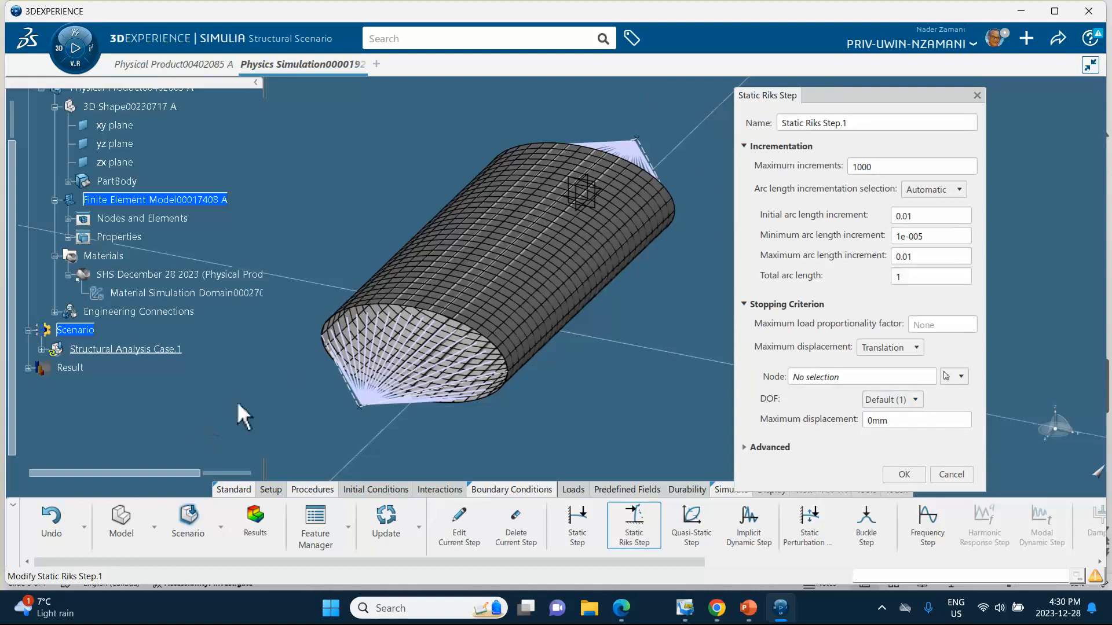
{"action": "left_click", "coordinate": [828, 376]}
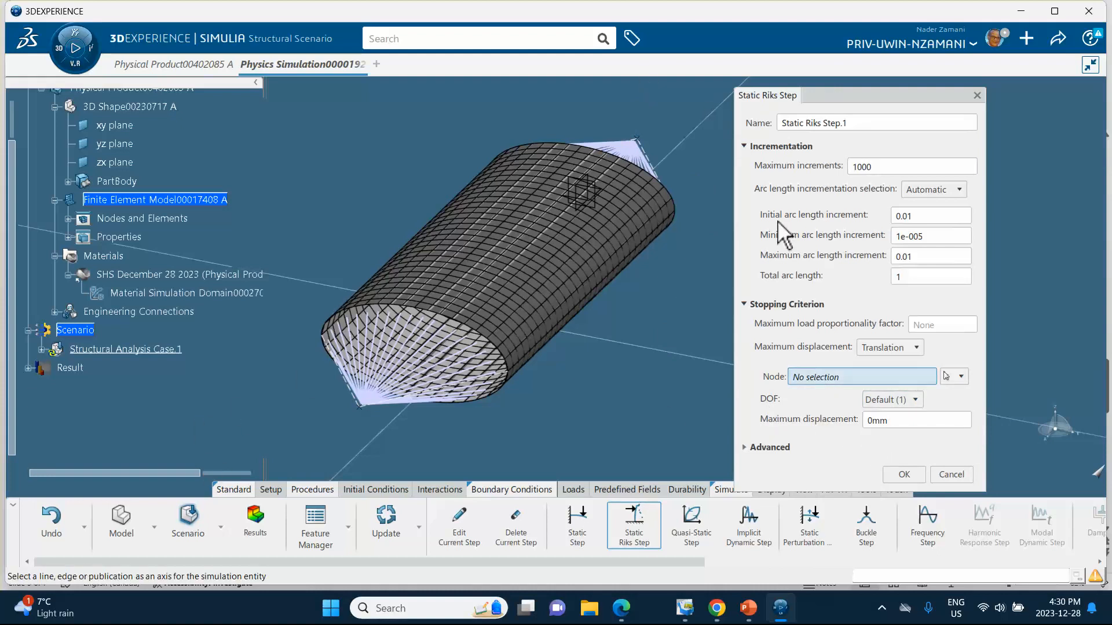
{"action": "left_click", "coordinate": [635, 139]}
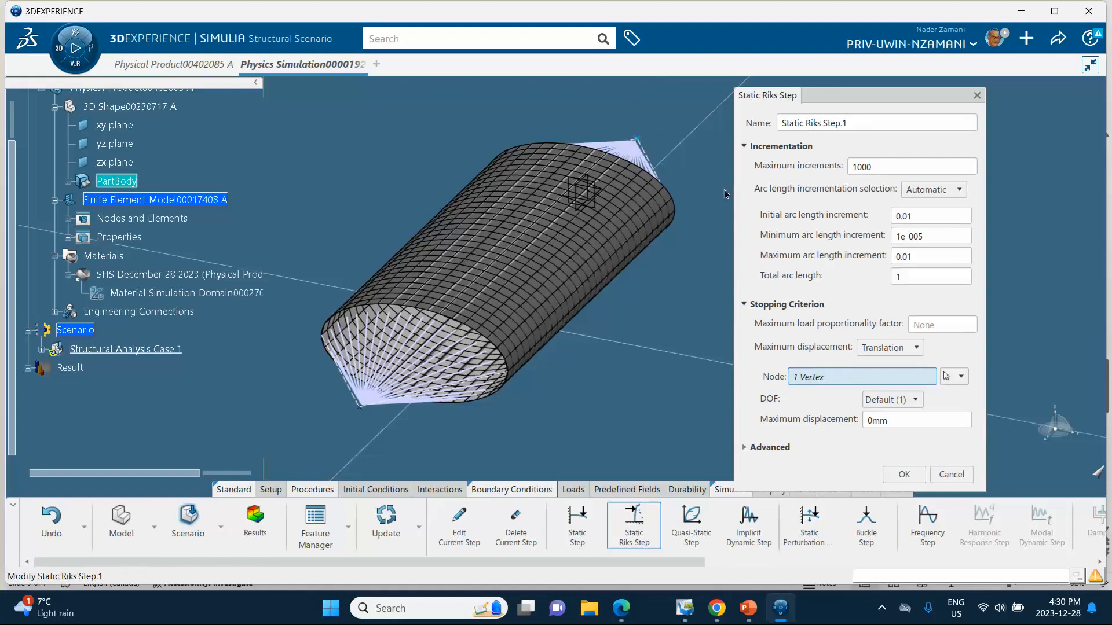
{"action": "left_click", "coordinate": [895, 427]}
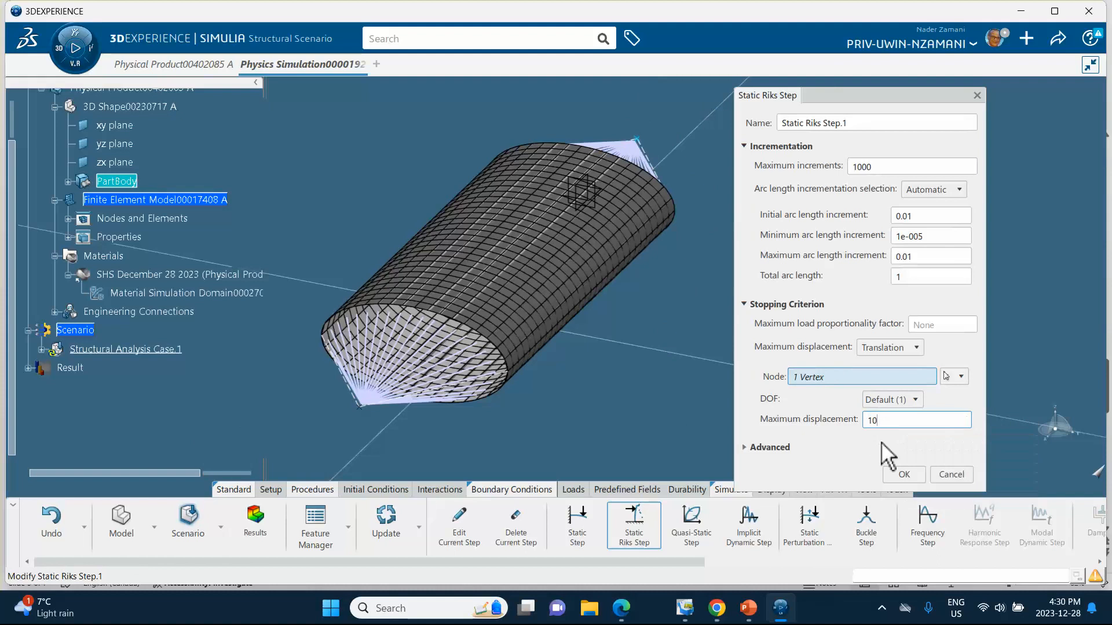
Accept the Riks step with geometric nonlinearity included, check it against the PowerPoint slide, and return to 3DEXPERIENCE
{"action": "left_click", "coordinate": [839, 453]}
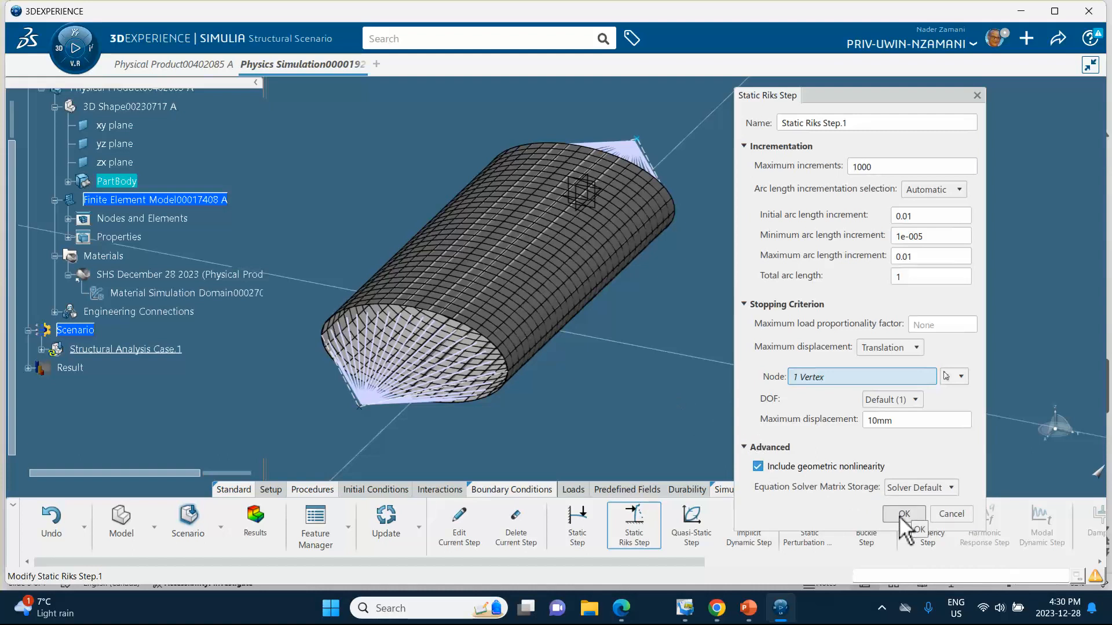
{"action": "left_click", "coordinate": [903, 514]}
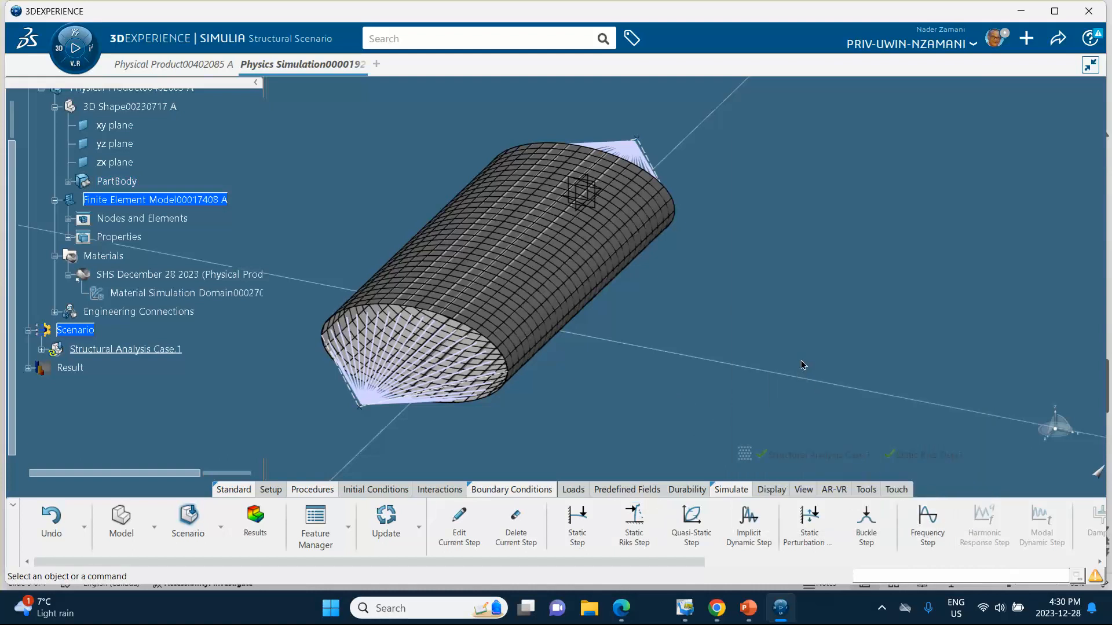
{"action": "left_click", "coordinate": [748, 608]}
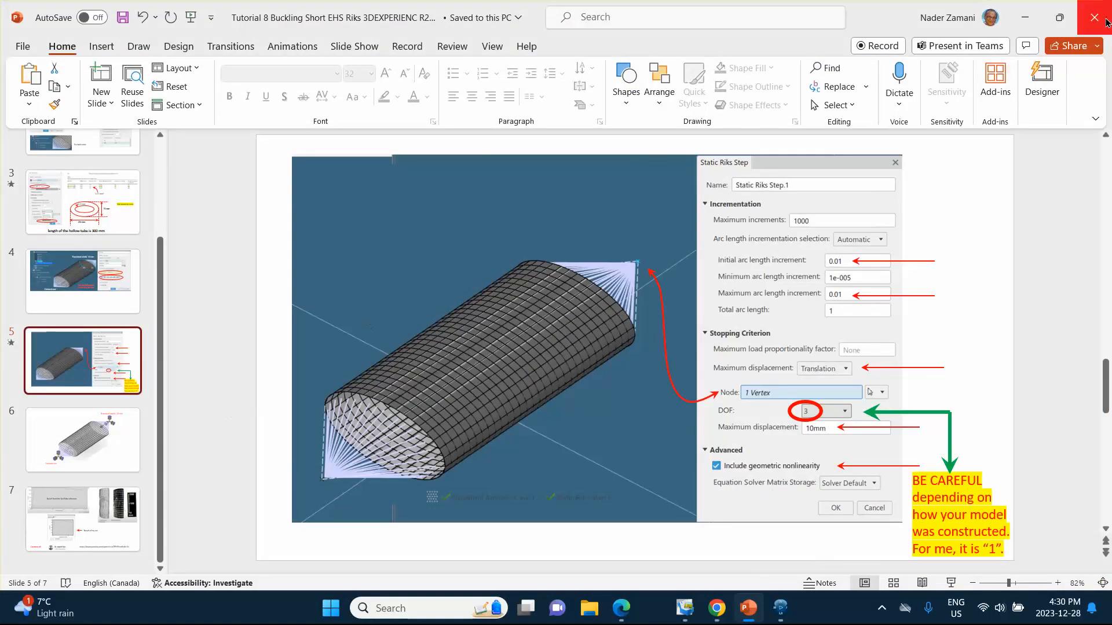
{"action": "left_click", "coordinate": [1024, 17]}
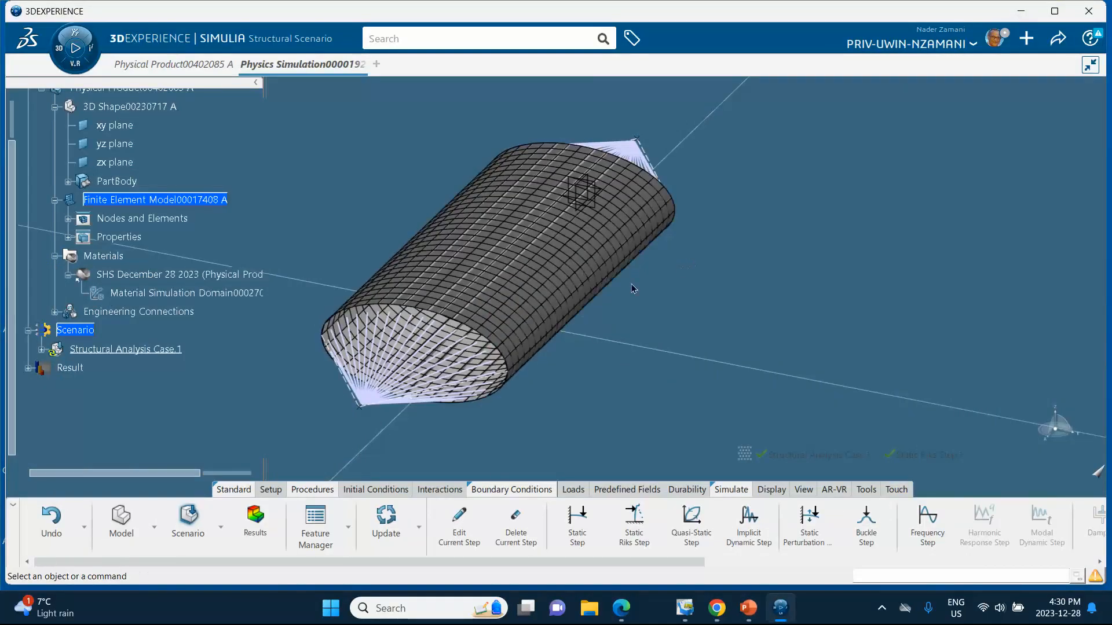
Set the linear quadrilateral shell formulation to S4R in the analysis case's global element type assignment
{"action": "left_click", "coordinate": [41, 349]}
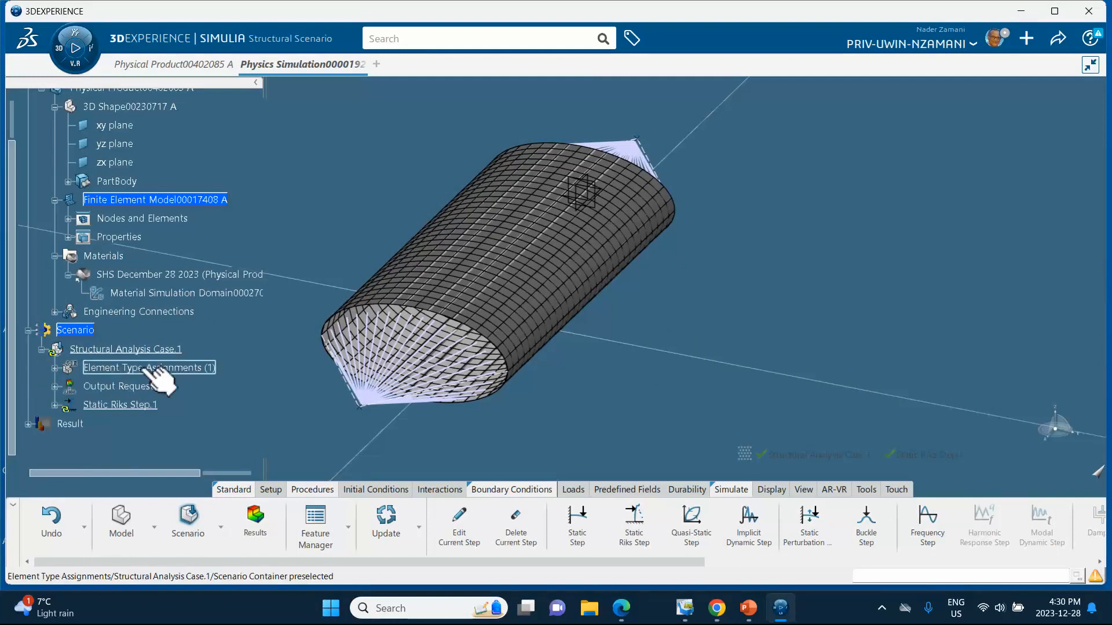
{"action": "left_click", "coordinate": [54, 369]}
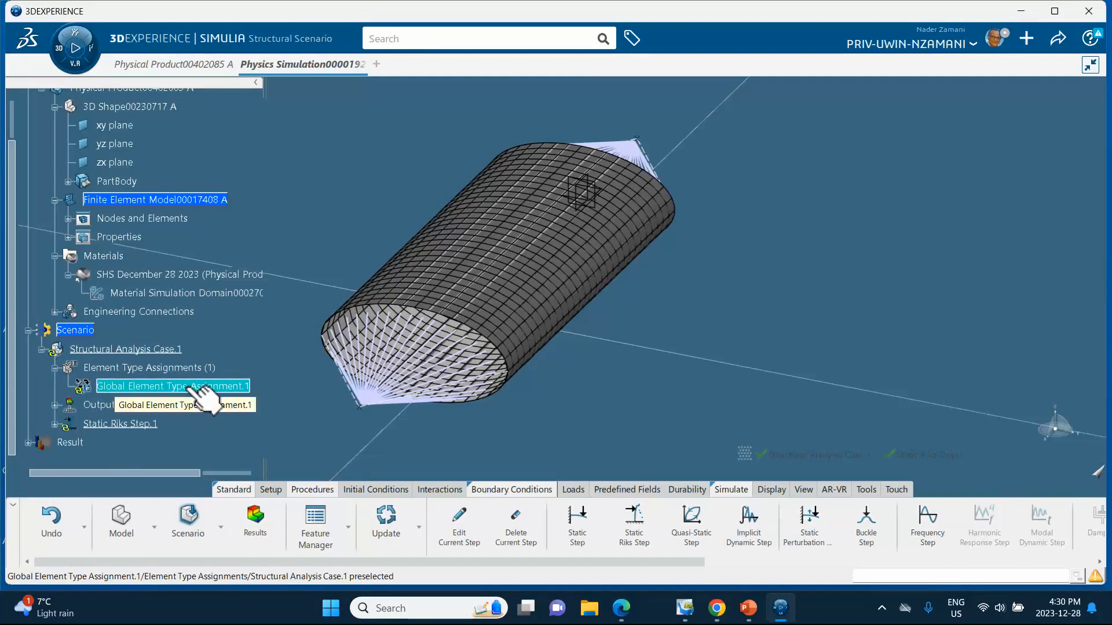
{"action": "double_click", "coordinate": [189, 387]}
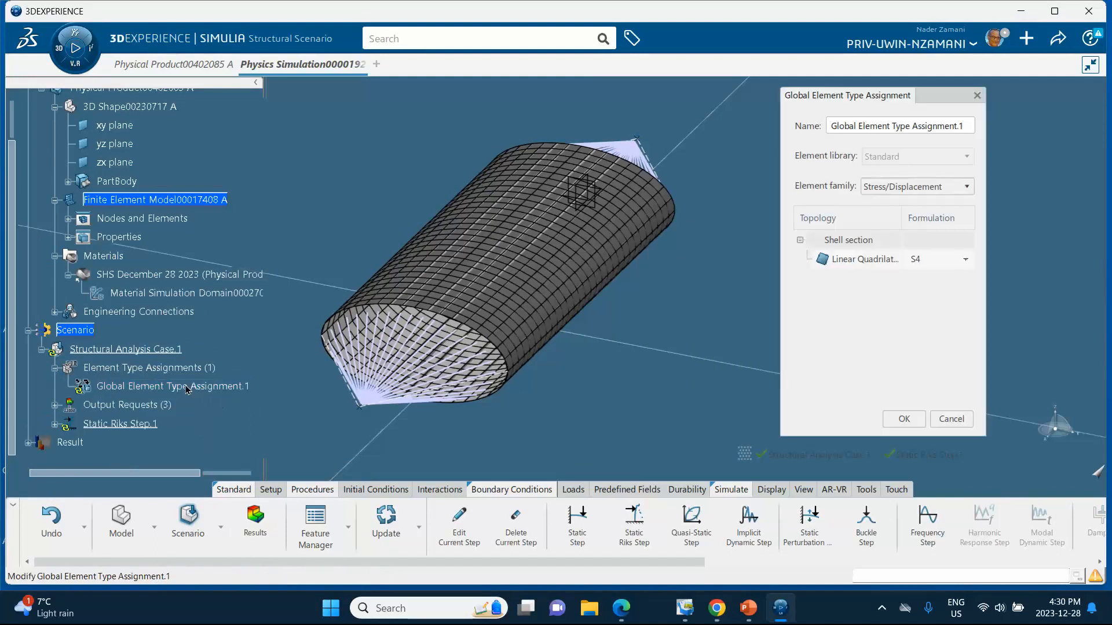
{"action": "left_click", "coordinate": [918, 260]}
{"action": "left_click", "coordinate": [918, 288]}
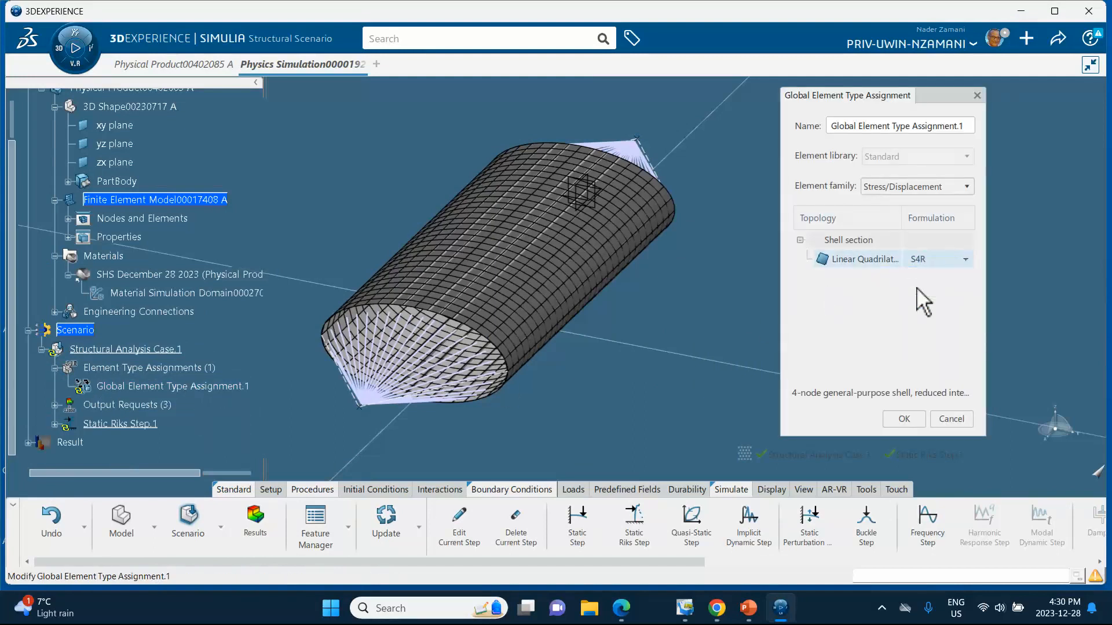
{"action": "left_click", "coordinate": [904, 419]}
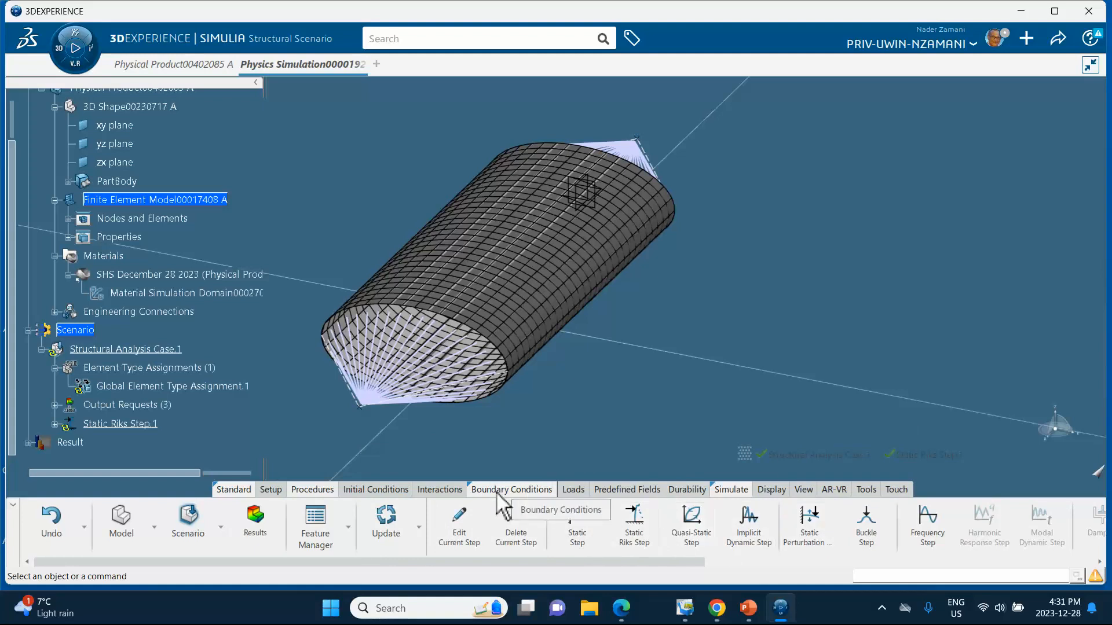
Unpin the Procedures, Simulate and Standard sections to bring up the Boundary Conditions commands
{"action": "right_click", "coordinate": [313, 492]}
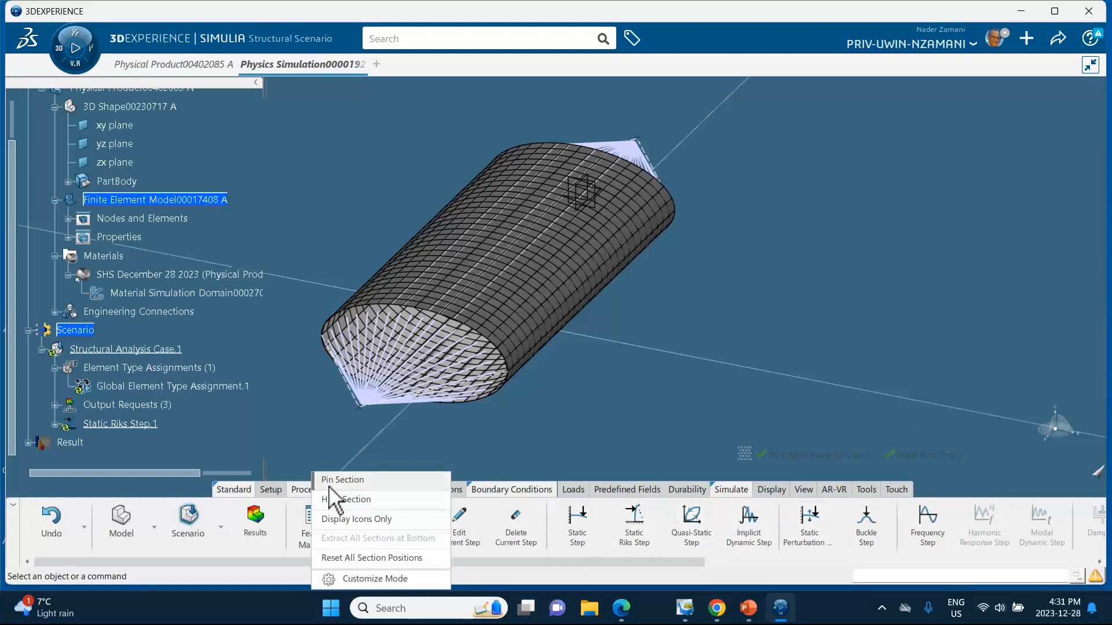
{"action": "left_click", "coordinate": [332, 481]}
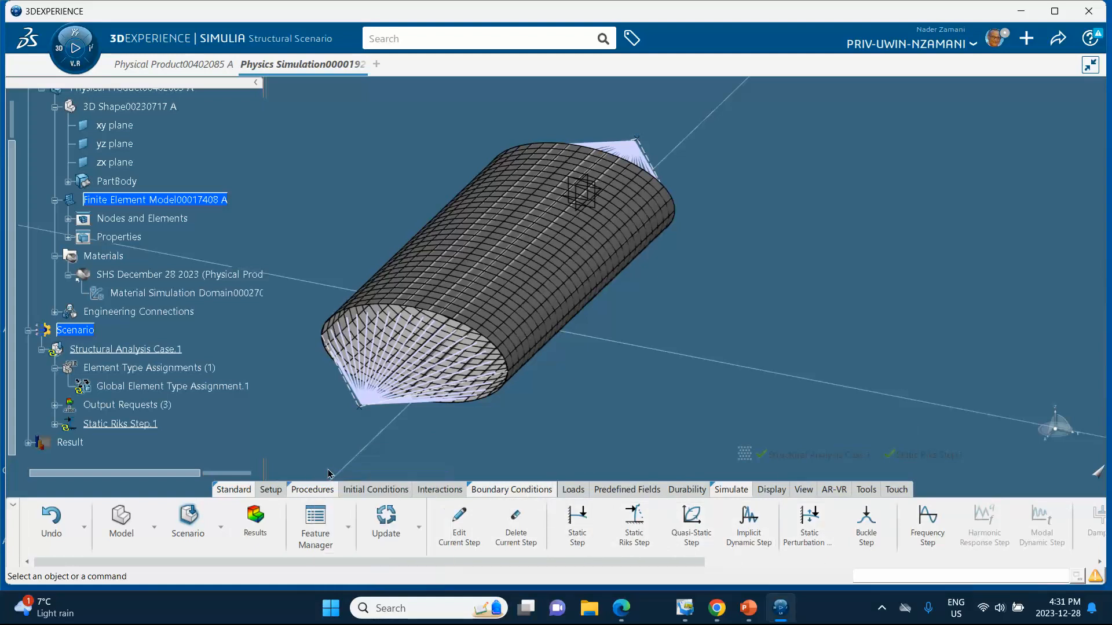
{"action": "right_click", "coordinate": [732, 497]}
{"action": "left_click", "coordinate": [744, 482]}
{"action": "right_click", "coordinate": [299, 490]}
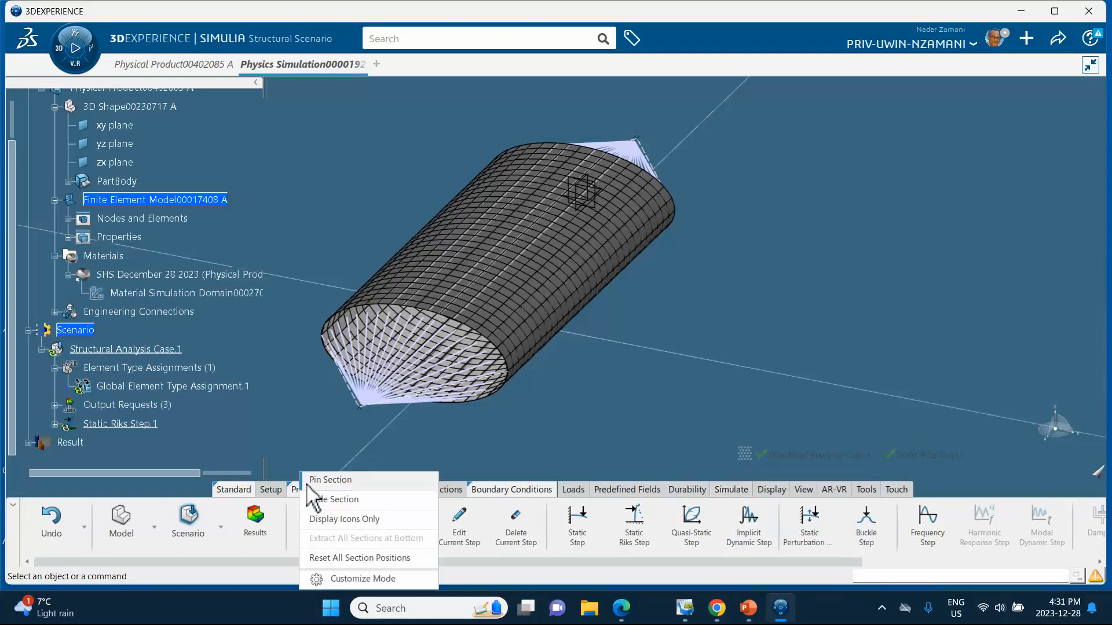
{"action": "left_click", "coordinate": [315, 481]}
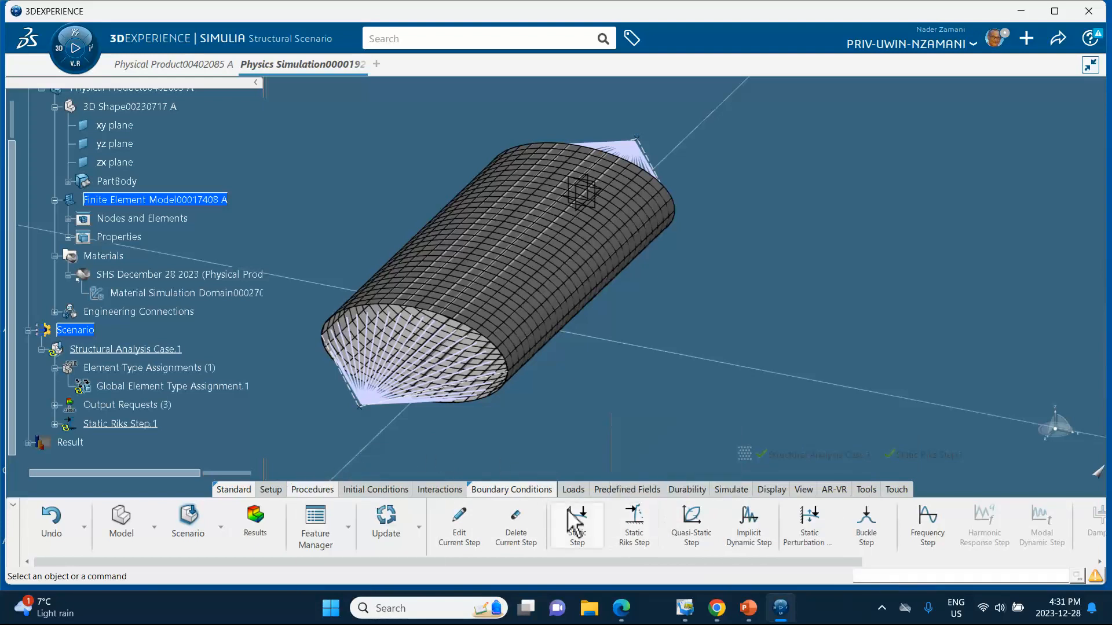
{"action": "right_click", "coordinate": [238, 491]}
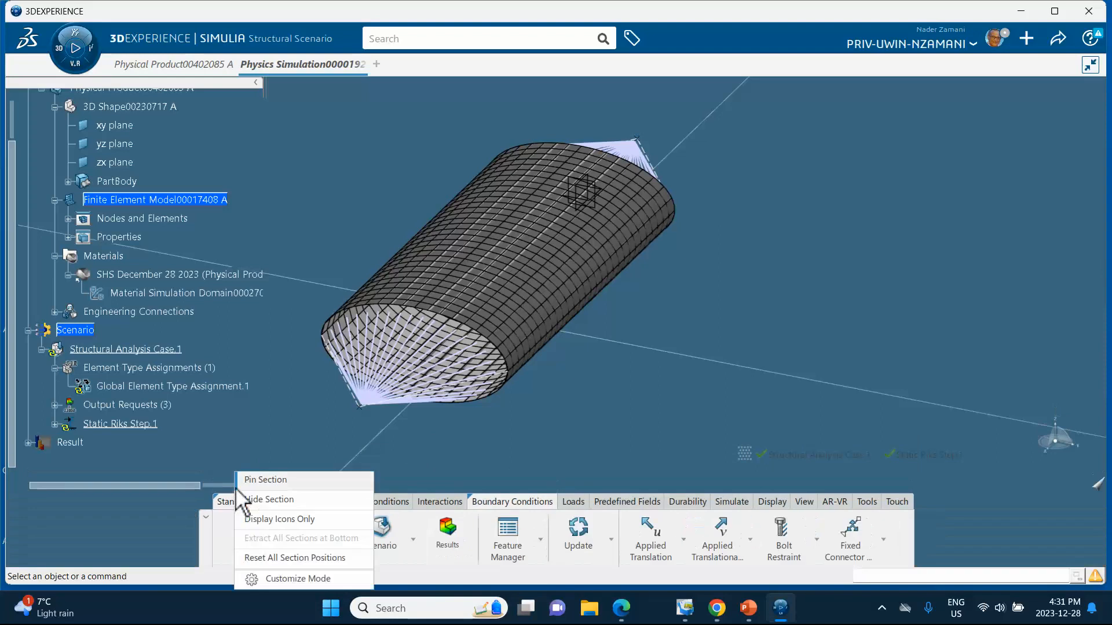
{"action": "left_click", "coordinate": [251, 481]}
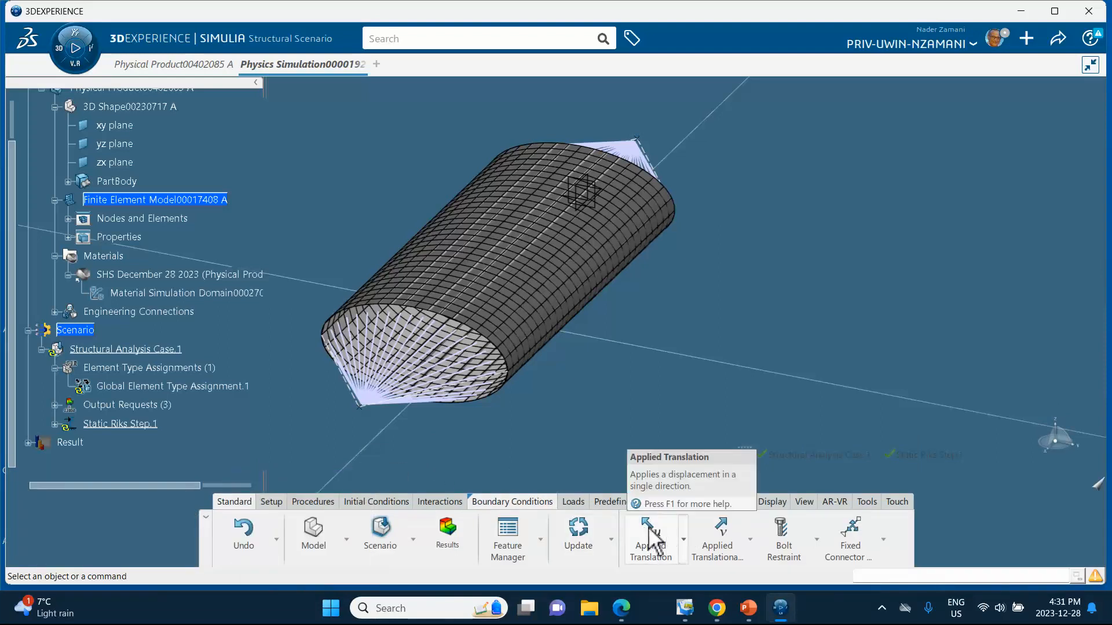
{"action": "left_click", "coordinate": [684, 539]}
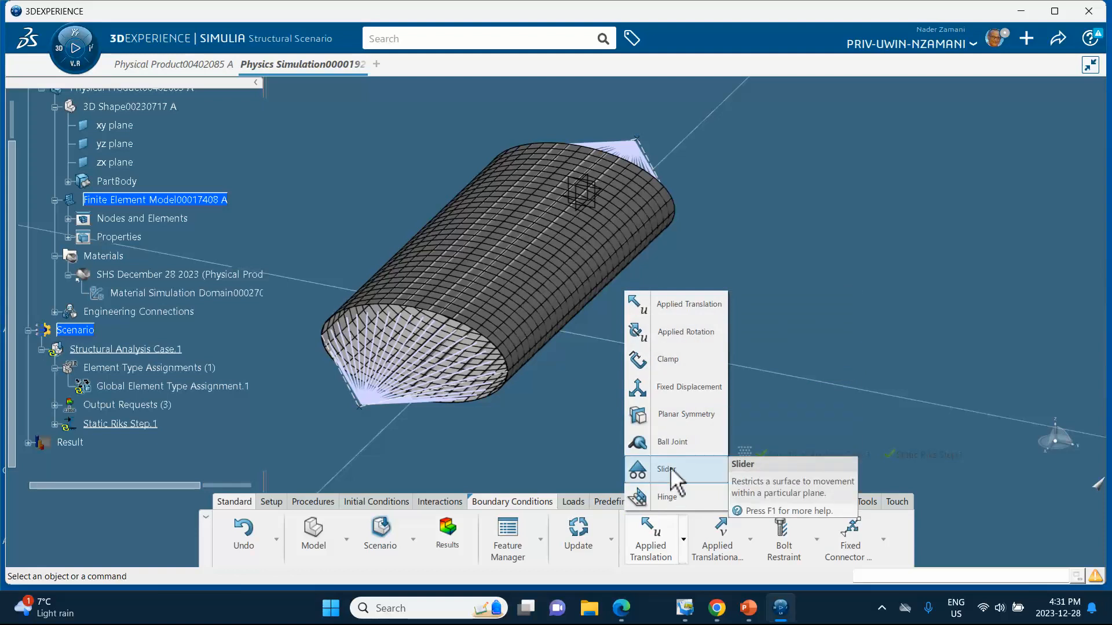
{"action": "left_click", "coordinate": [669, 366]}
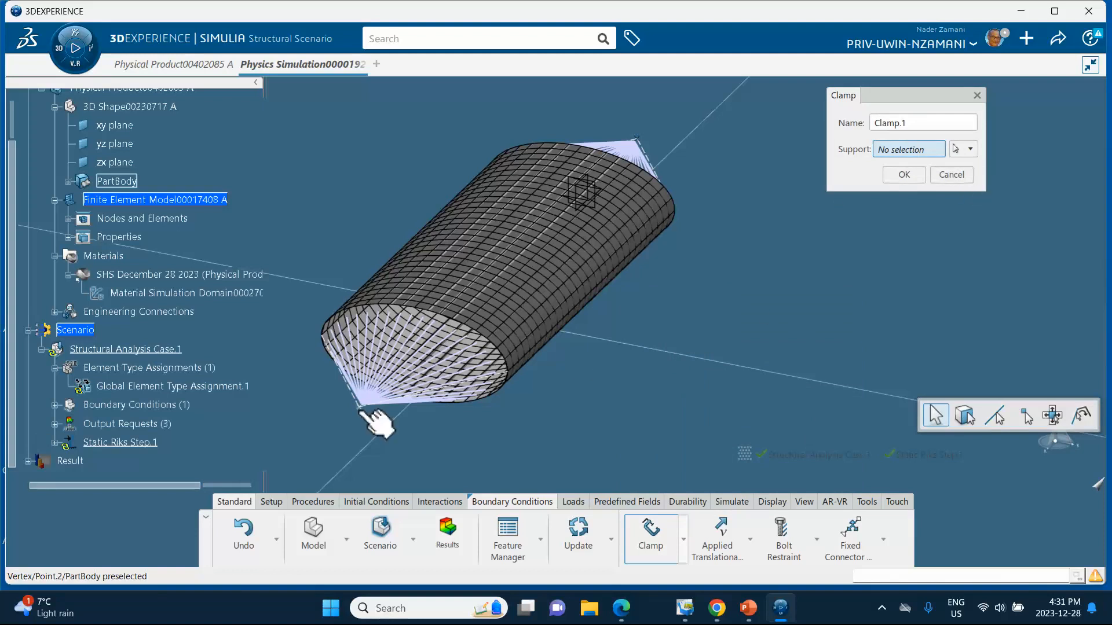
{"action": "left_click", "coordinate": [952, 175]}
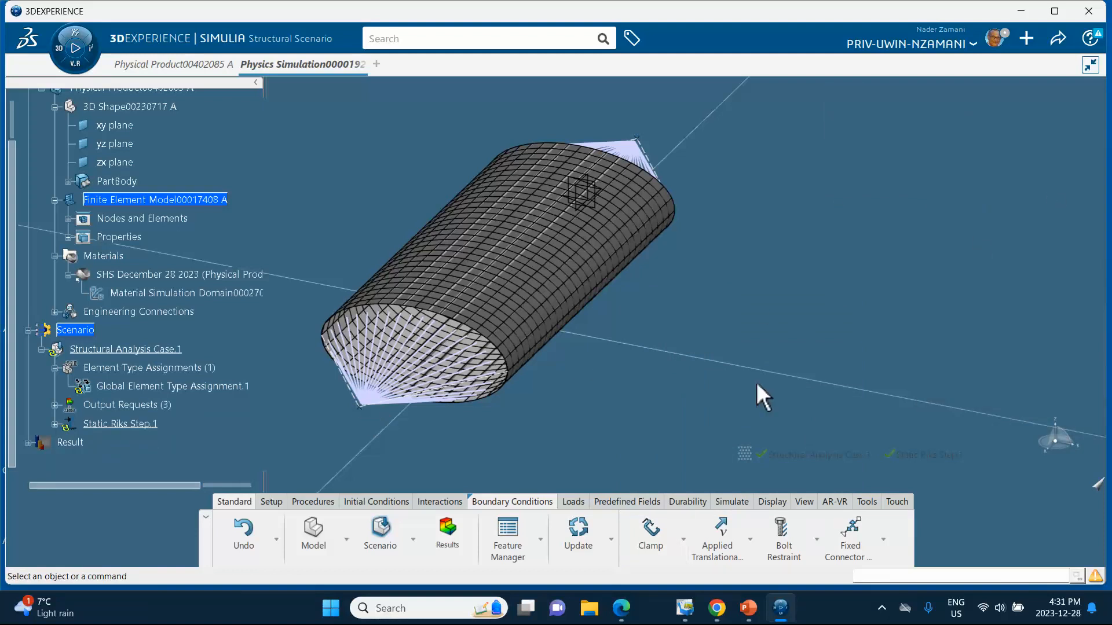
Create a fixed displacement on the near end reference point, restraining translation and rotation in X, Y and Z
{"action": "left_click", "coordinate": [684, 540]}
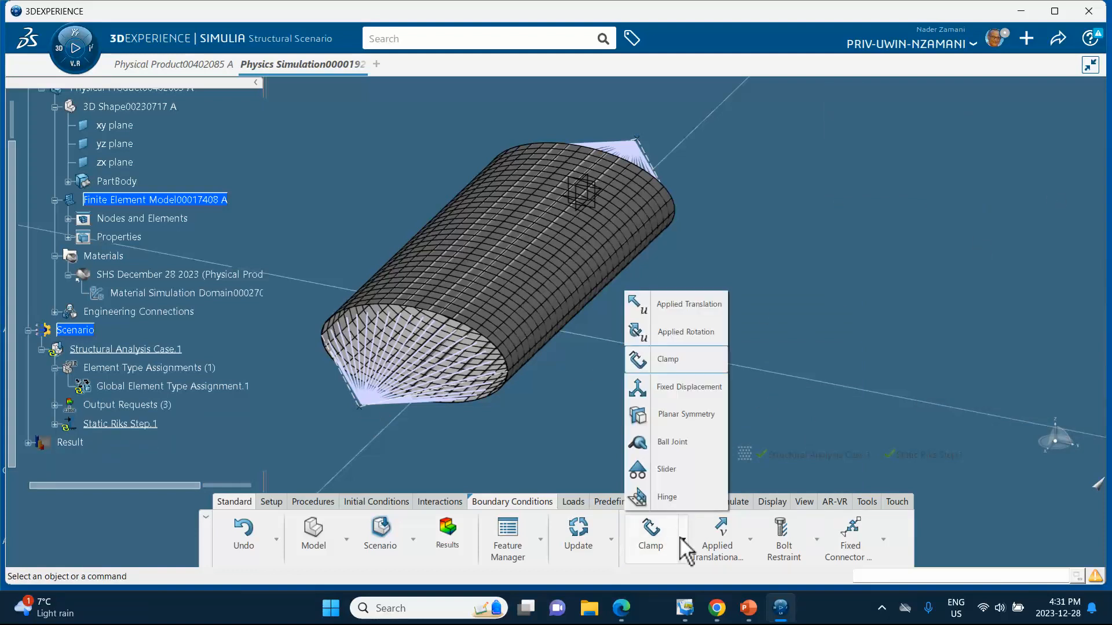
{"action": "left_click", "coordinate": [669, 388]}
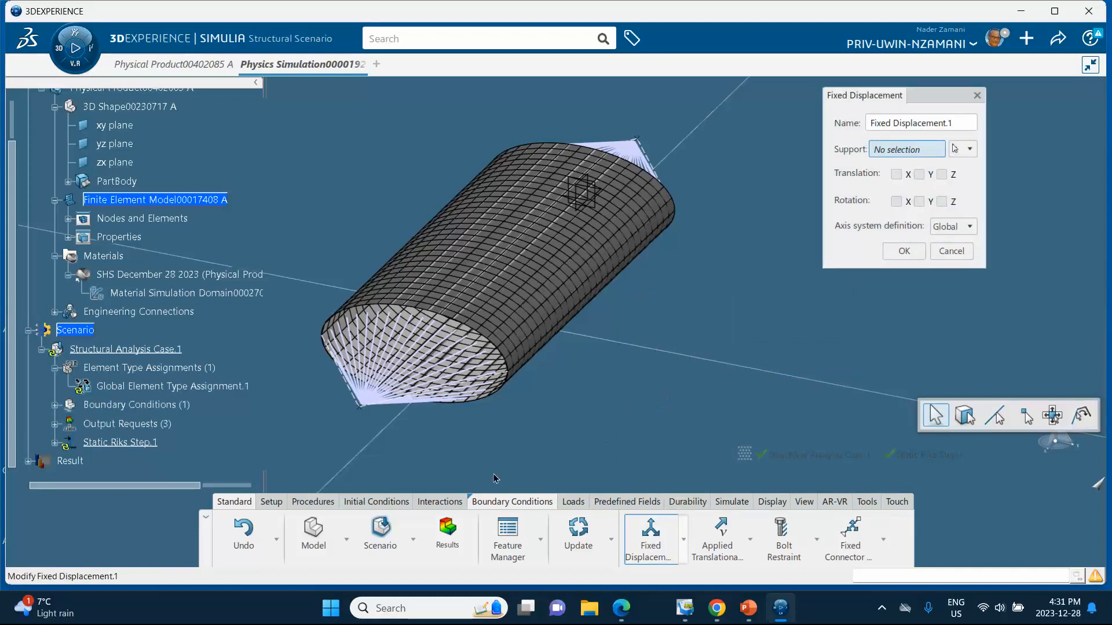
{"action": "left_click", "coordinate": [360, 407]}
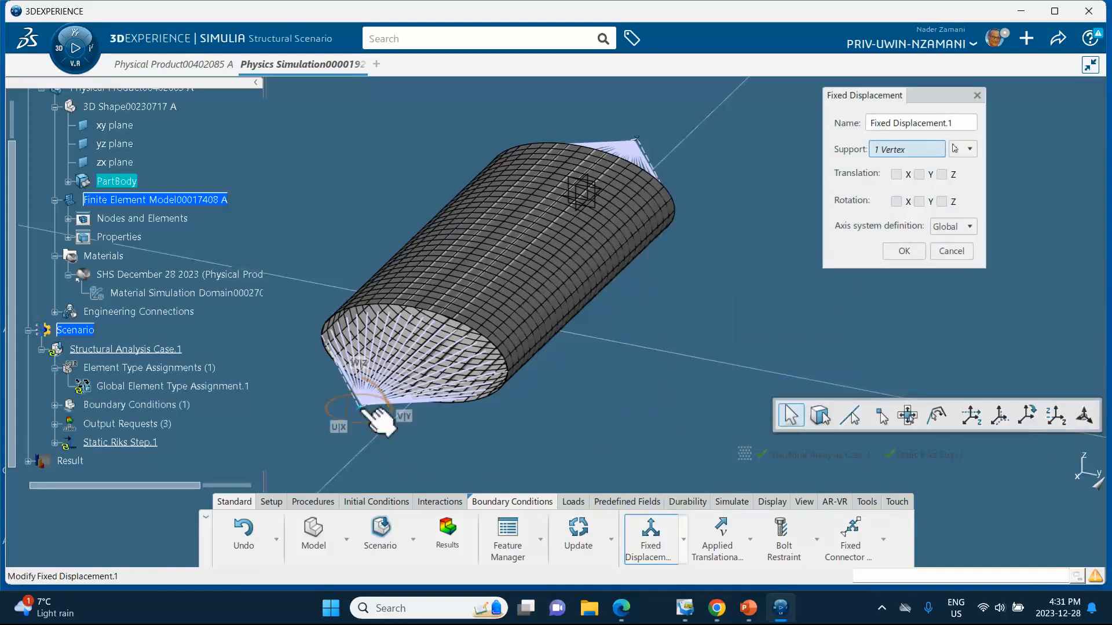
{"action": "left_click", "coordinate": [896, 174]}
{"action": "left_click", "coordinate": [919, 174]}
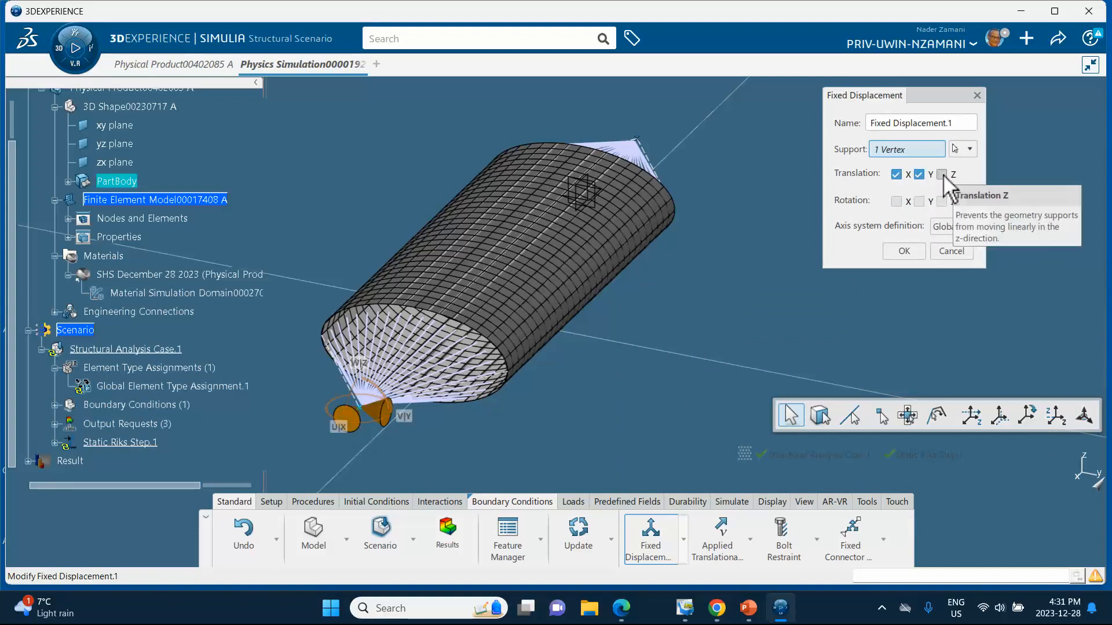
{"action": "left_click", "coordinate": [942, 175]}
{"action": "left_click", "coordinate": [896, 201]}
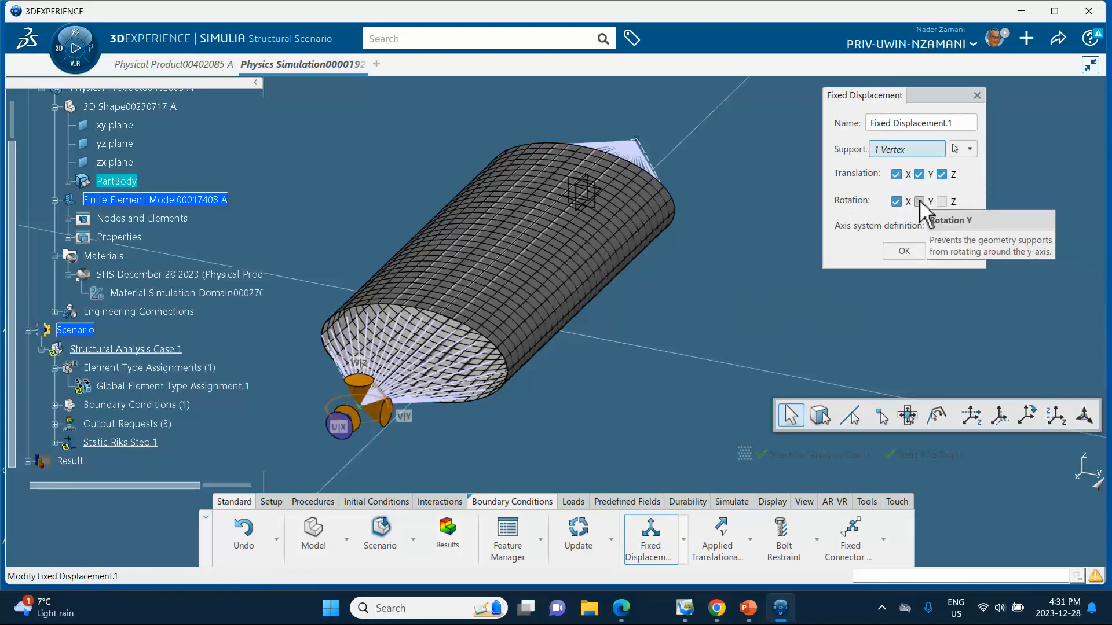
{"action": "left_click", "coordinate": [919, 202]}
{"action": "left_click", "coordinate": [941, 201]}
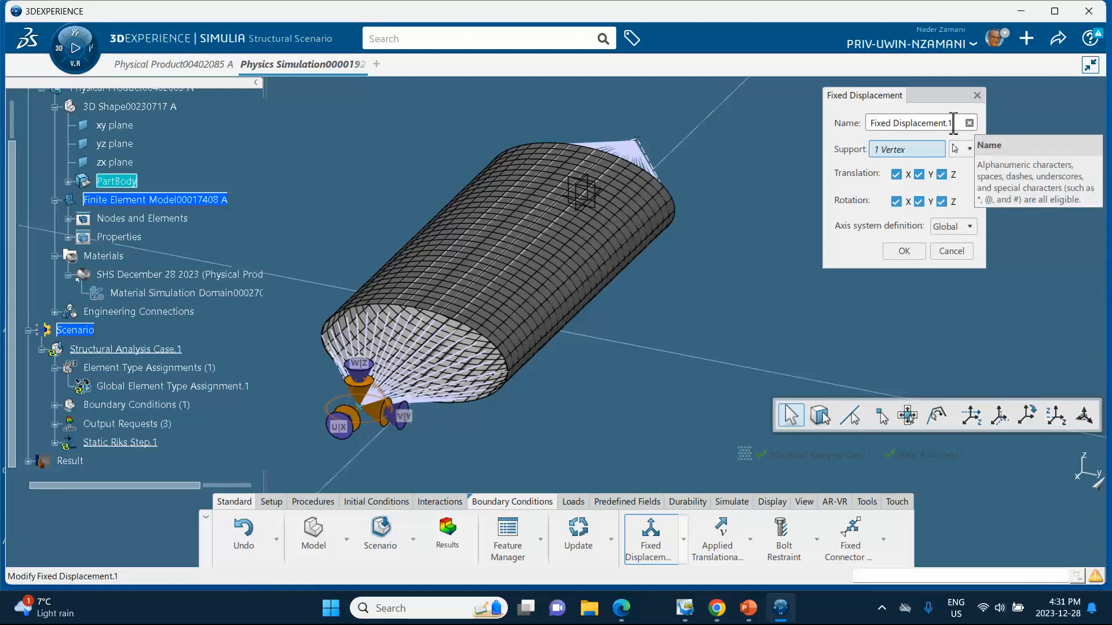
Name the near end's fixed displacement "clamped end" and accept it
{"action": "left_click", "coordinate": [968, 123]}
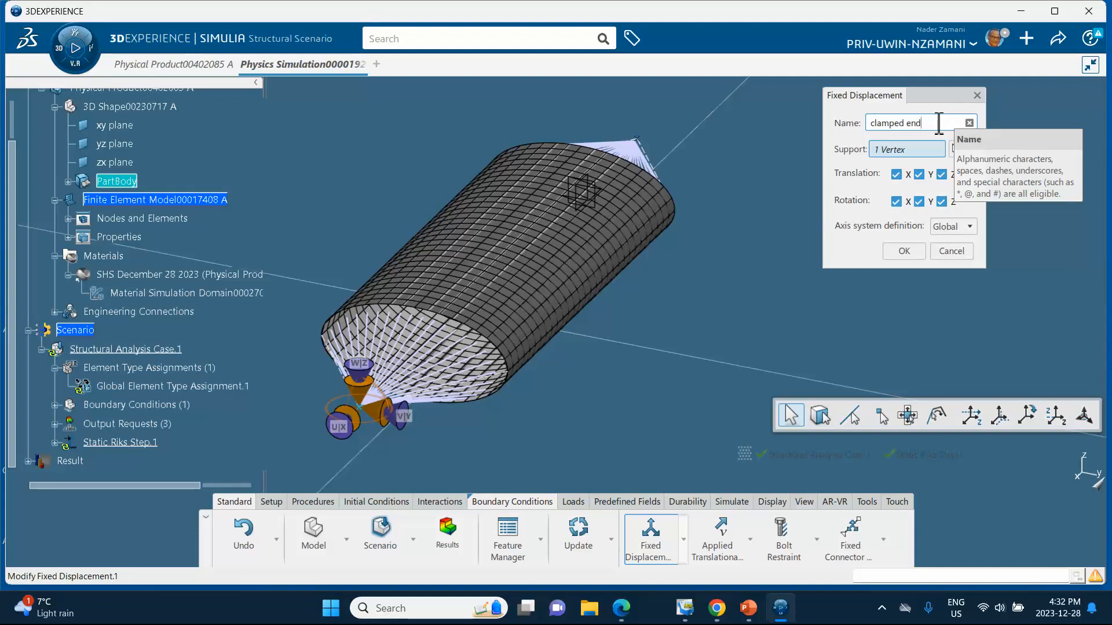
{"action": "type", "text": "clamped end"}
{"action": "left_click", "coordinate": [901, 252]}
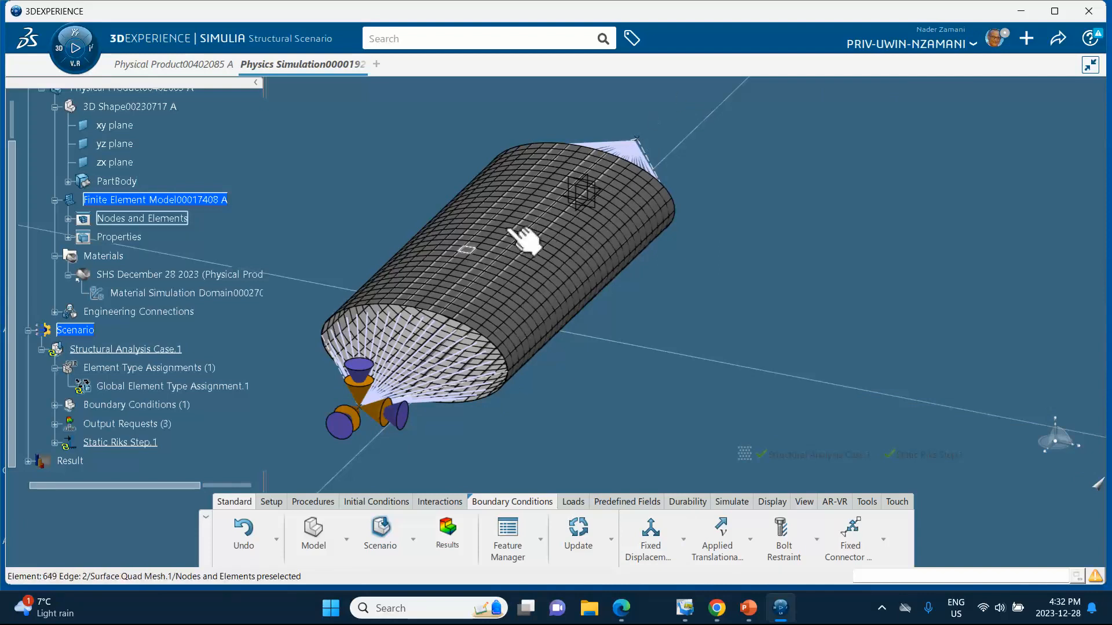
Start a second fixed displacement on the far end reference point and name it "translating end"
{"action": "left_click", "coordinate": [654, 541]}
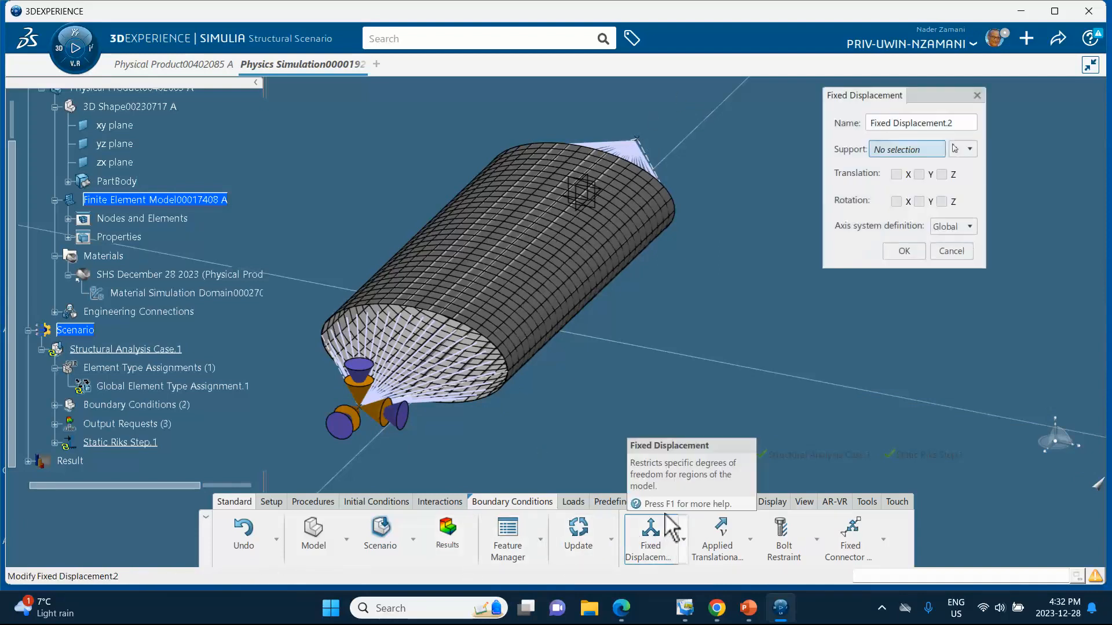
{"action": "left_click", "coordinate": [637, 140]}
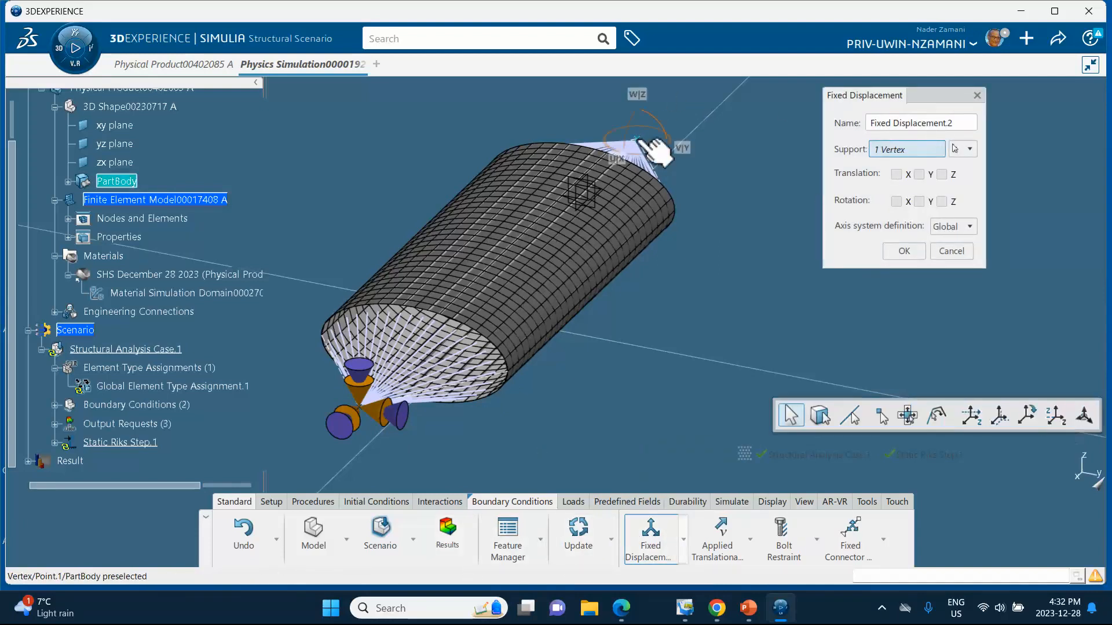
{"action": "left_click", "coordinate": [953, 123]}
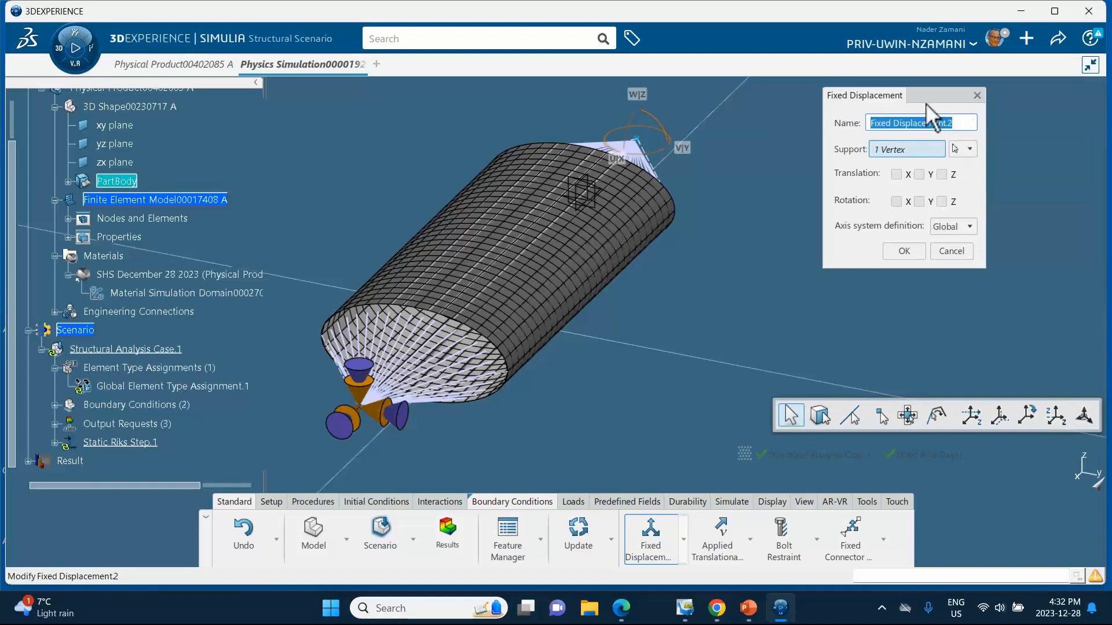
{"action": "type", "text": "m"}
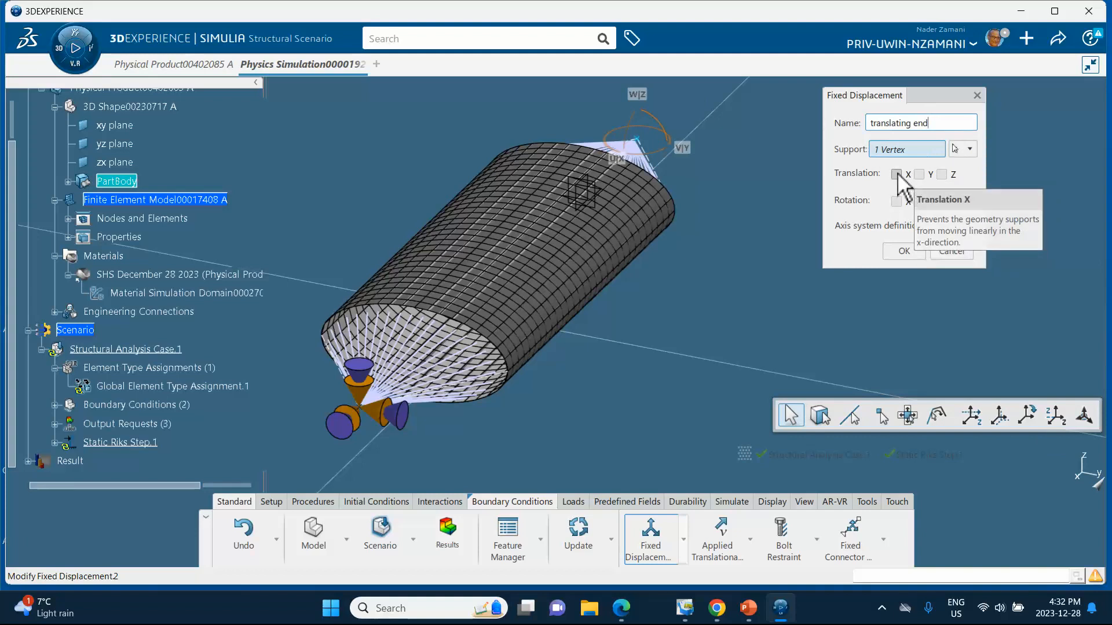
Restrain Y and Z translations and all three rotations in the "translating end" displacement, leaving X translation free, and accept it
{"action": "left_click", "coordinate": [919, 174]}
{"action": "left_click", "coordinate": [941, 175]}
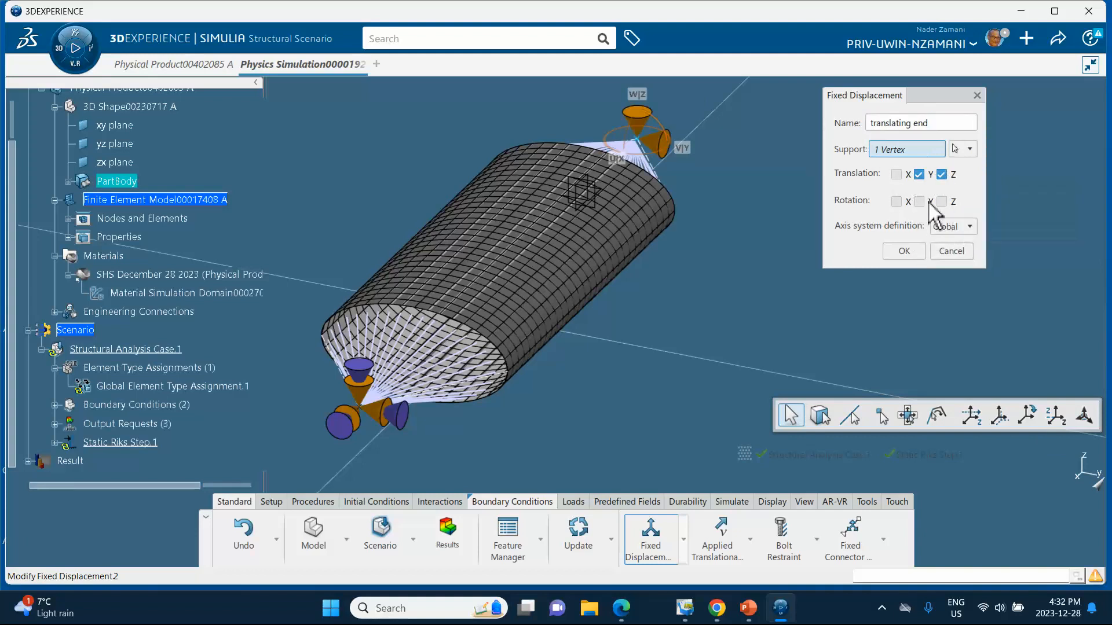
{"action": "left_click", "coordinate": [896, 201]}
{"action": "left_click", "coordinate": [919, 201]}
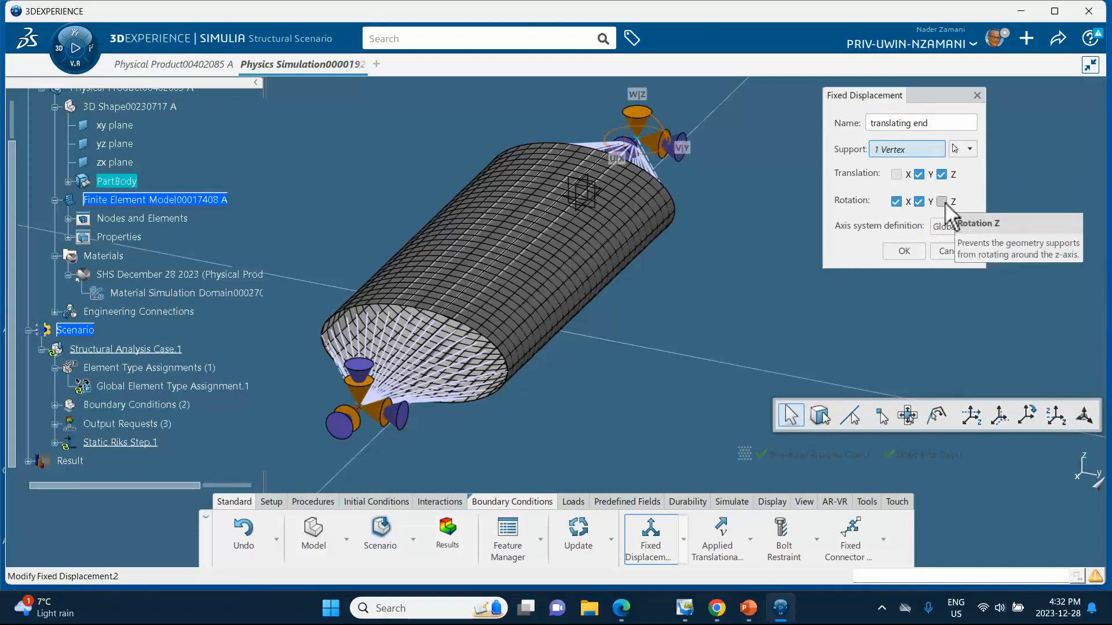
{"action": "left_click", "coordinate": [902, 253]}
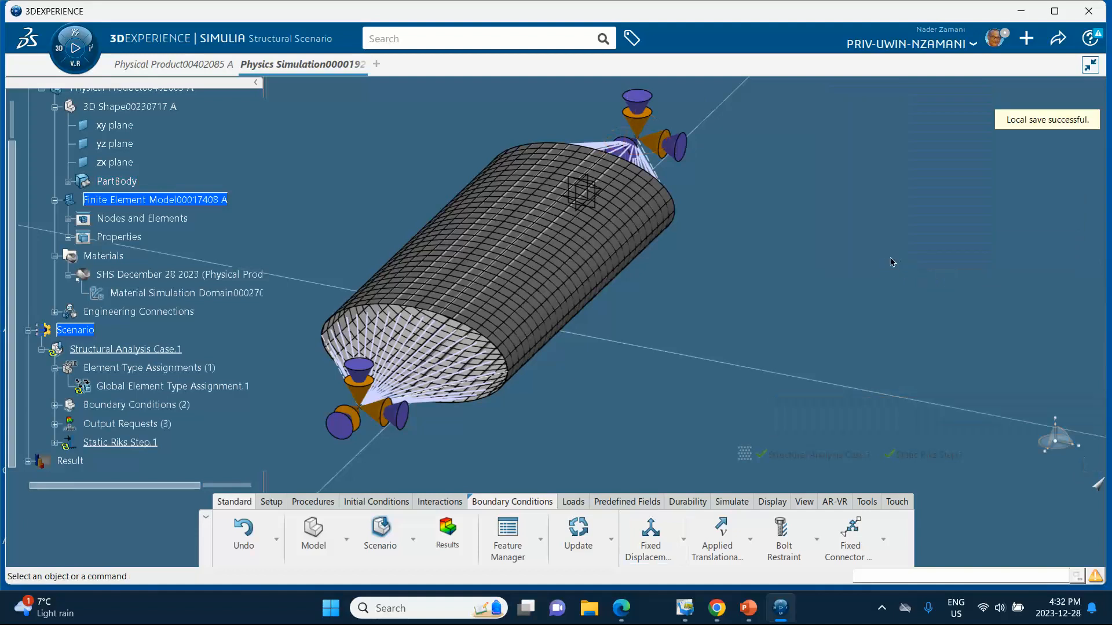
Add an applied translation of 10 mm at the far end reference point with Translation X as its degree of freedom
{"action": "left_click", "coordinate": [683, 540]}
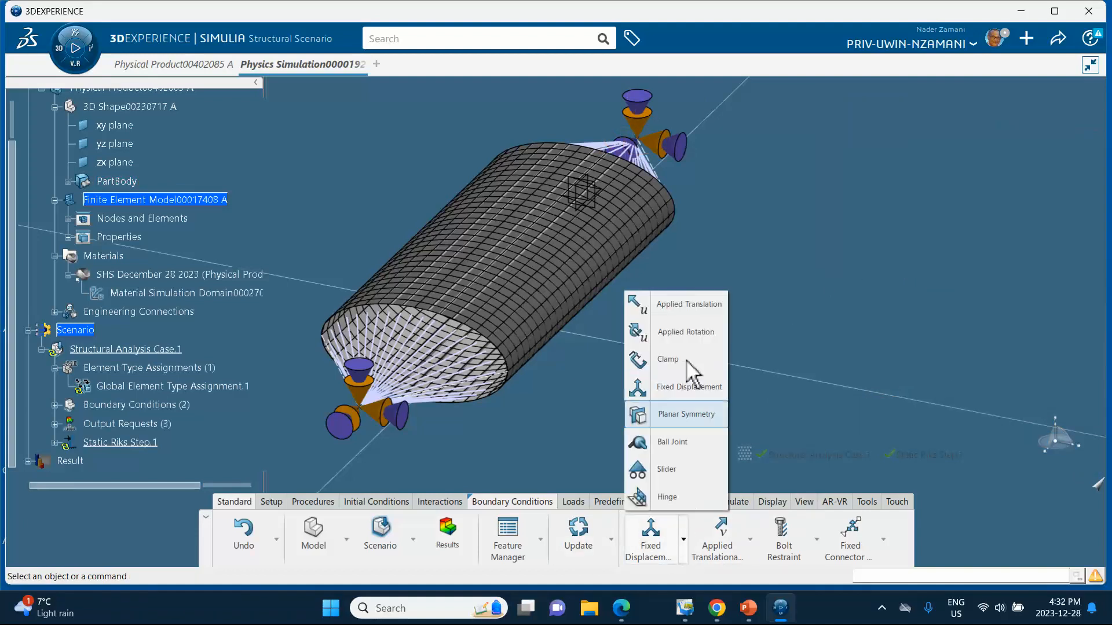
{"action": "left_click", "coordinate": [677, 309]}
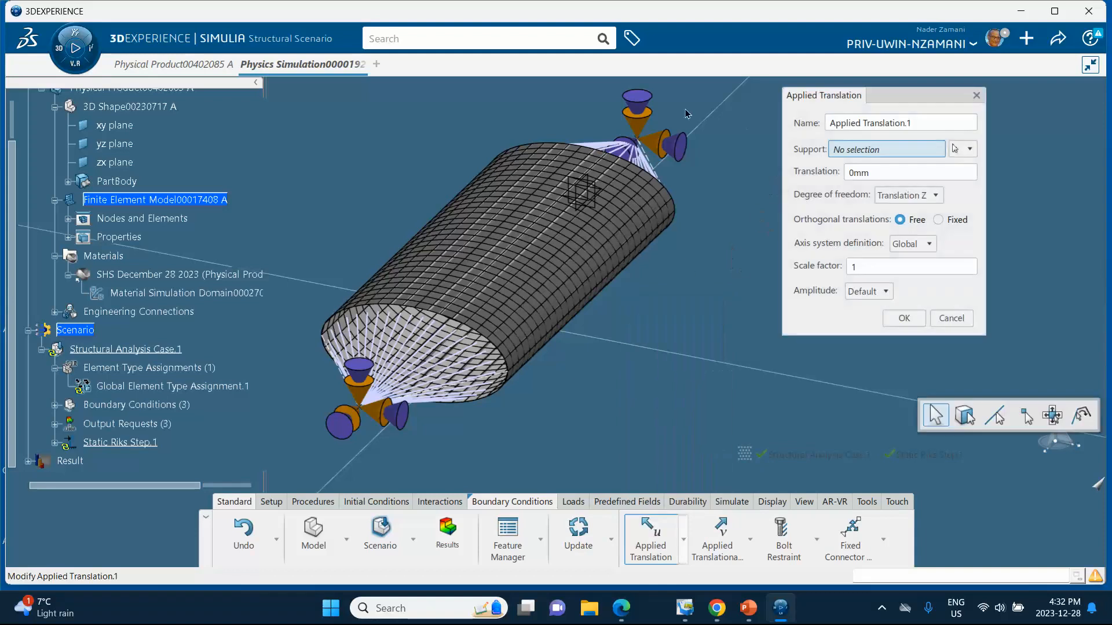
{"action": "left_click", "coordinate": [648, 144]}
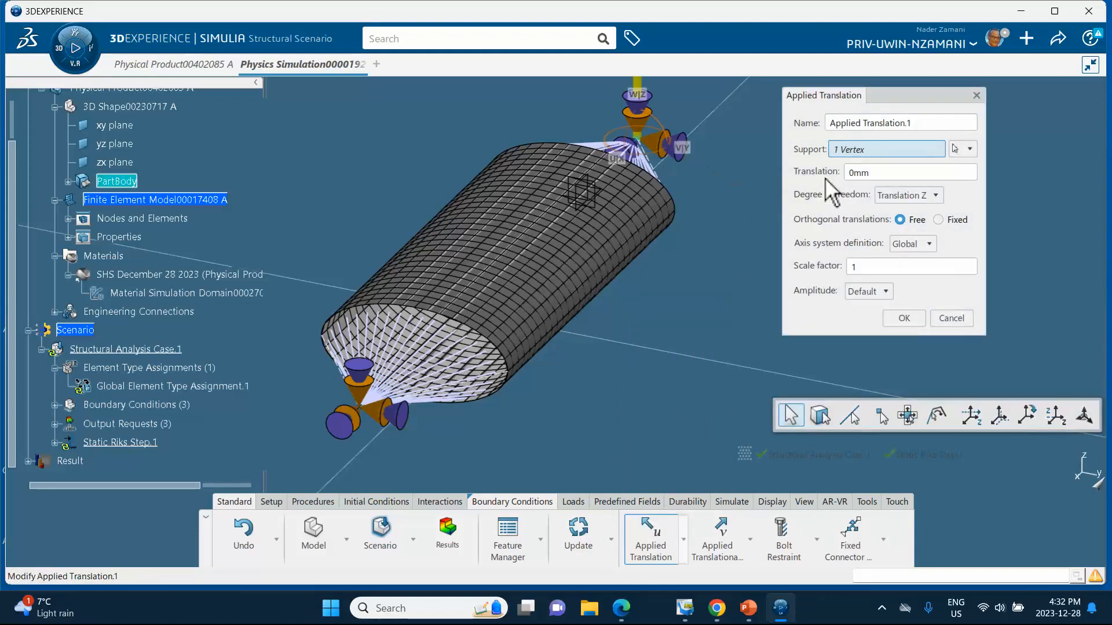
{"action": "left_click", "coordinate": [897, 196]}
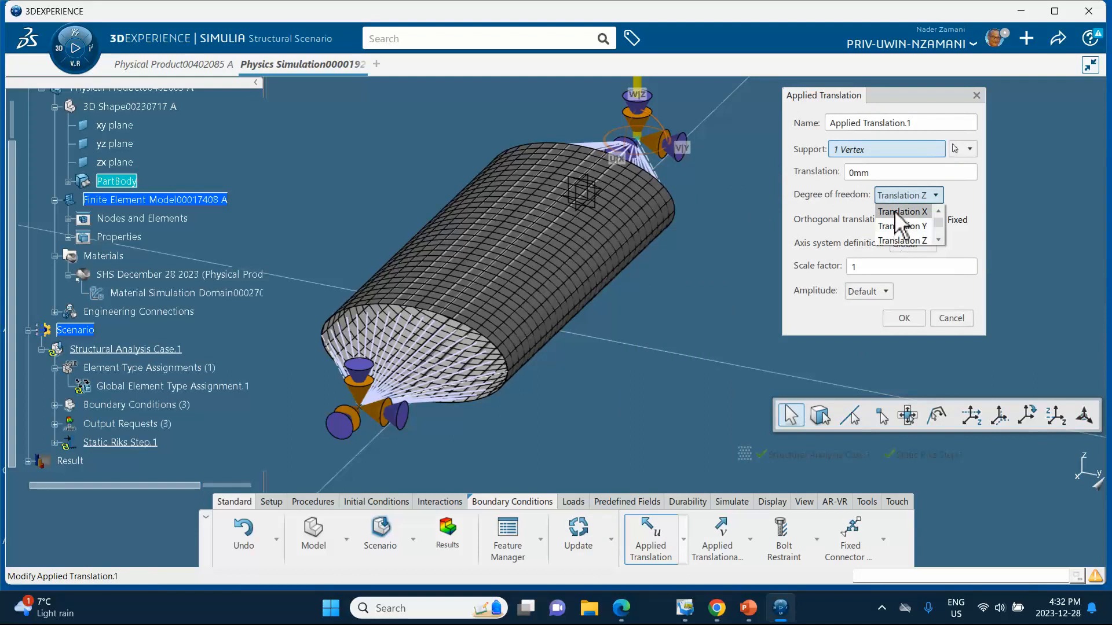
{"action": "left_click", "coordinate": [901, 212]}
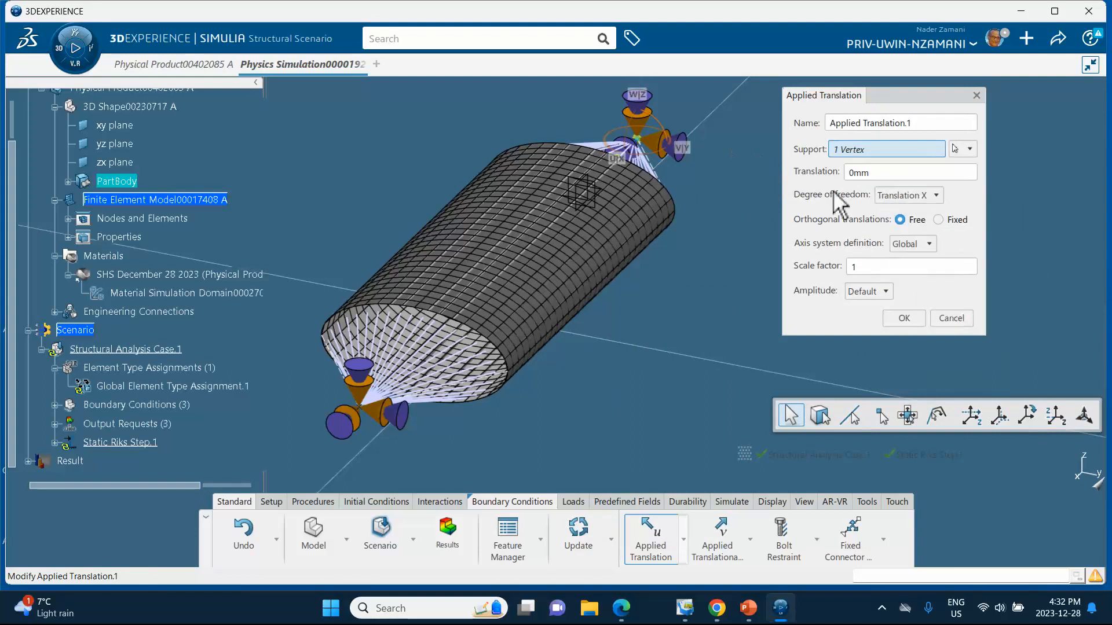
{"action": "left_click", "coordinate": [880, 173]}
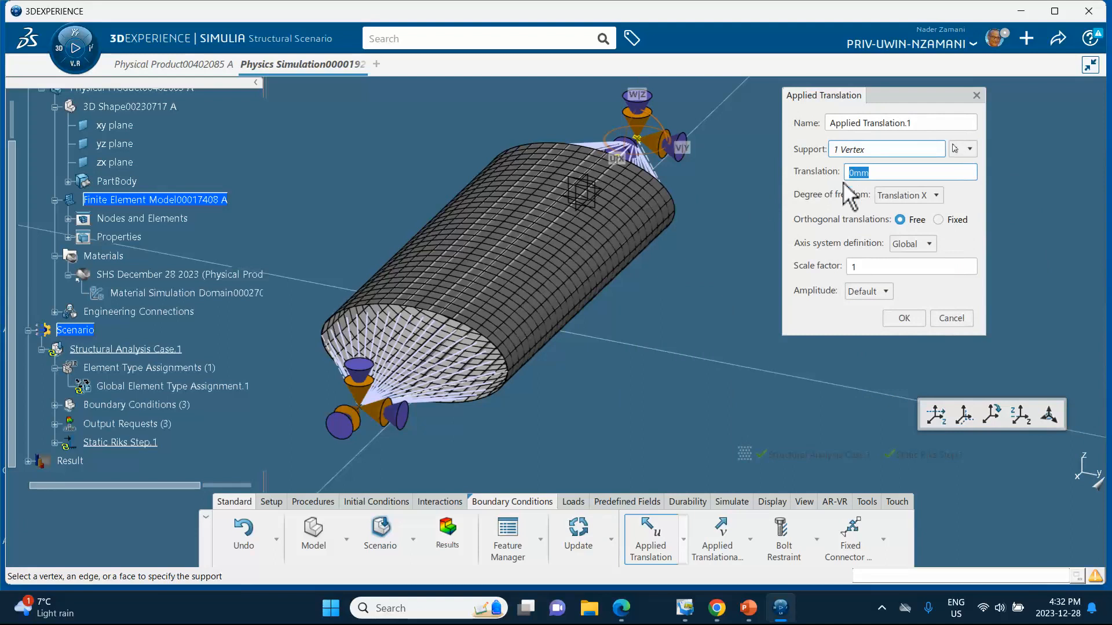
{"action": "type", "text": "10"}
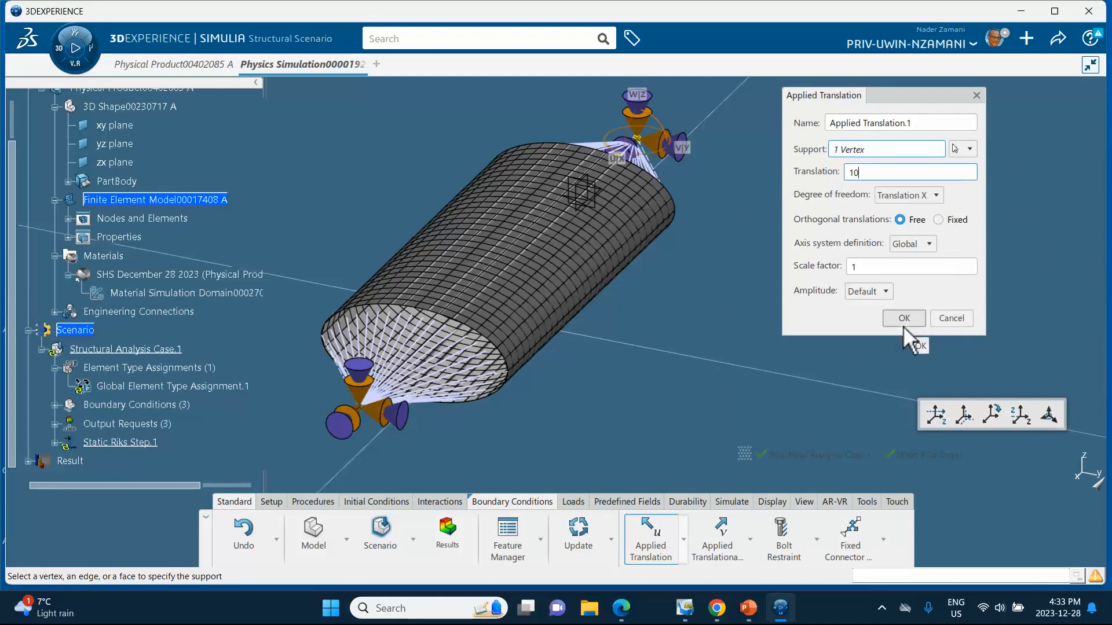
{"action": "left_click", "coordinate": [904, 318]}
Examine the direction of the applied translation at the far end and the restraints at both ends of the tube
{"action": "middle_click_drag", "start_coordinate": [816, 301], "coordinate": [658, 398]}
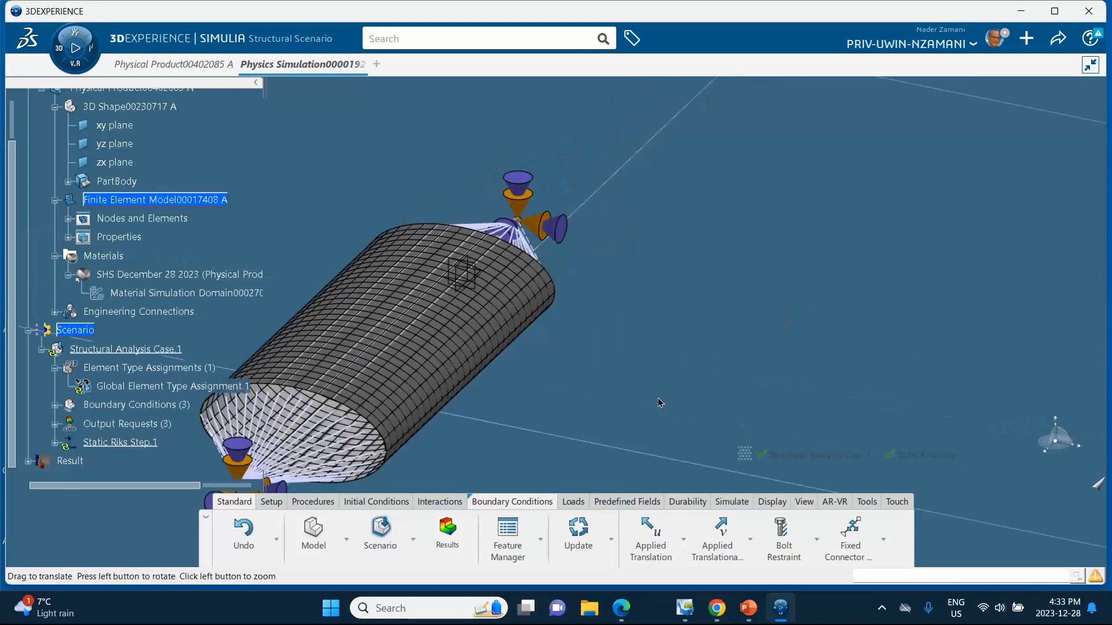
{"action": "middle_click_drag", "start_coordinate": [742, 296], "coordinate": [712, 216]}
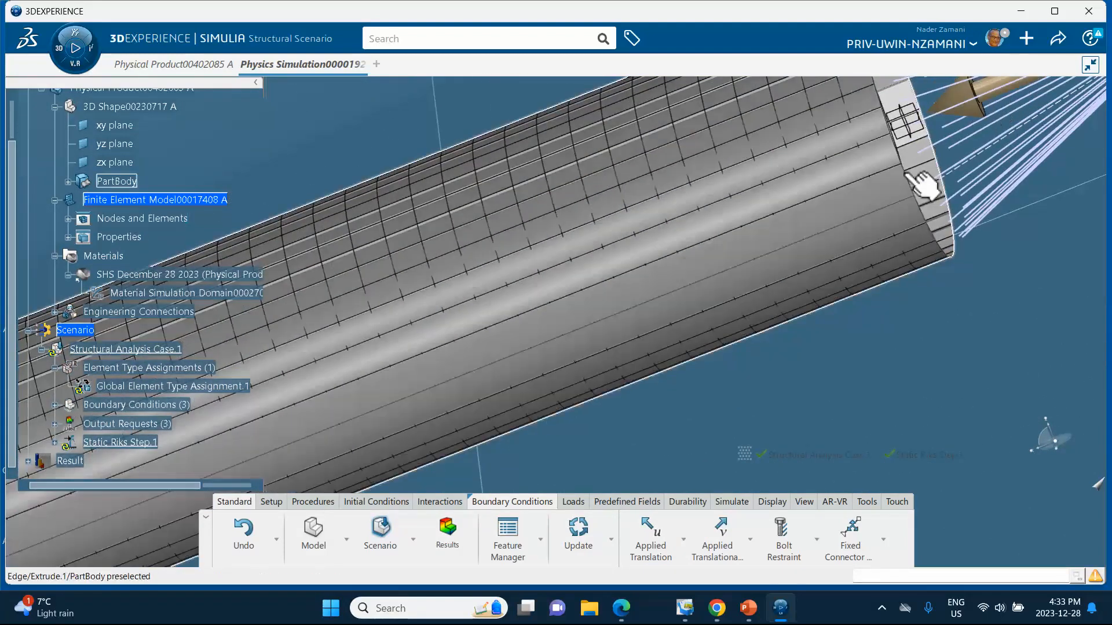
{"action": "middle_click_drag", "start_coordinate": [907, 175], "coordinate": [920, 278]}
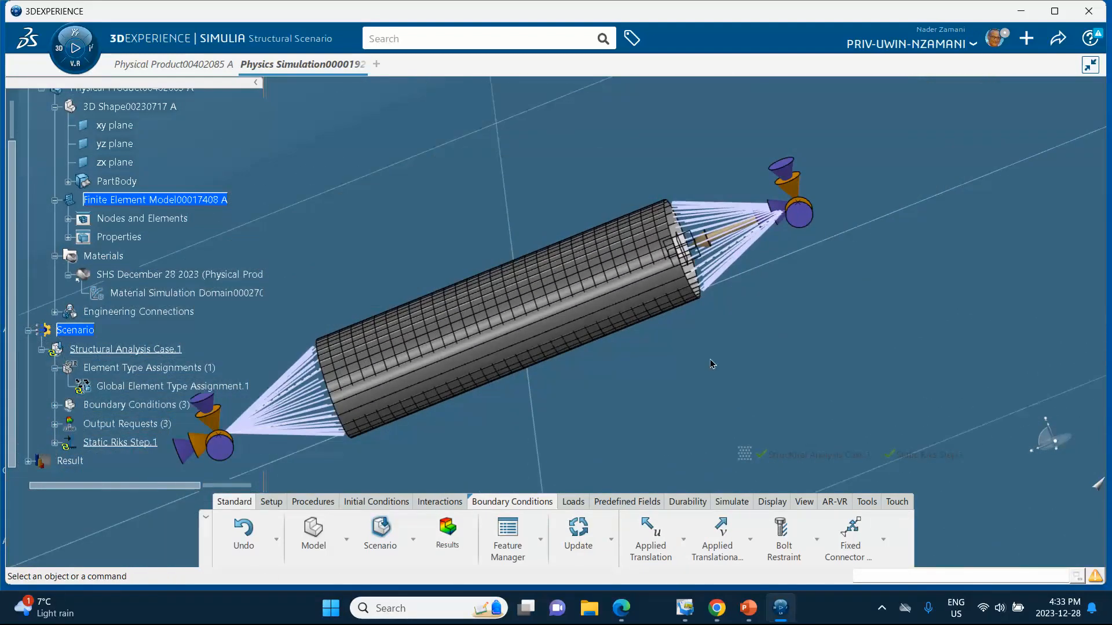
{"action": "middle_click_drag", "start_coordinate": [710, 359], "coordinate": [792, 341]}
{"action": "middle_click_drag", "start_coordinate": [395, 215], "coordinate": [437, 202]}
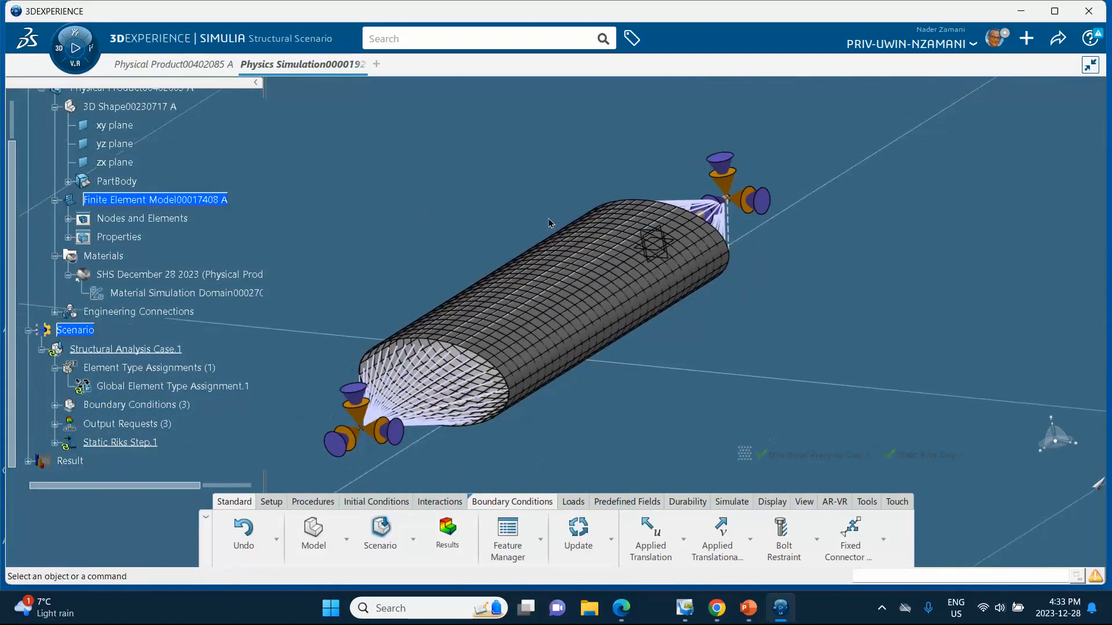
Save the simulation, then run the Model and Scenario Checks and dismiss their status report
{"action": "left_click", "coordinate": [1058, 39]}
{"action": "left_click", "coordinate": [1004, 70]}
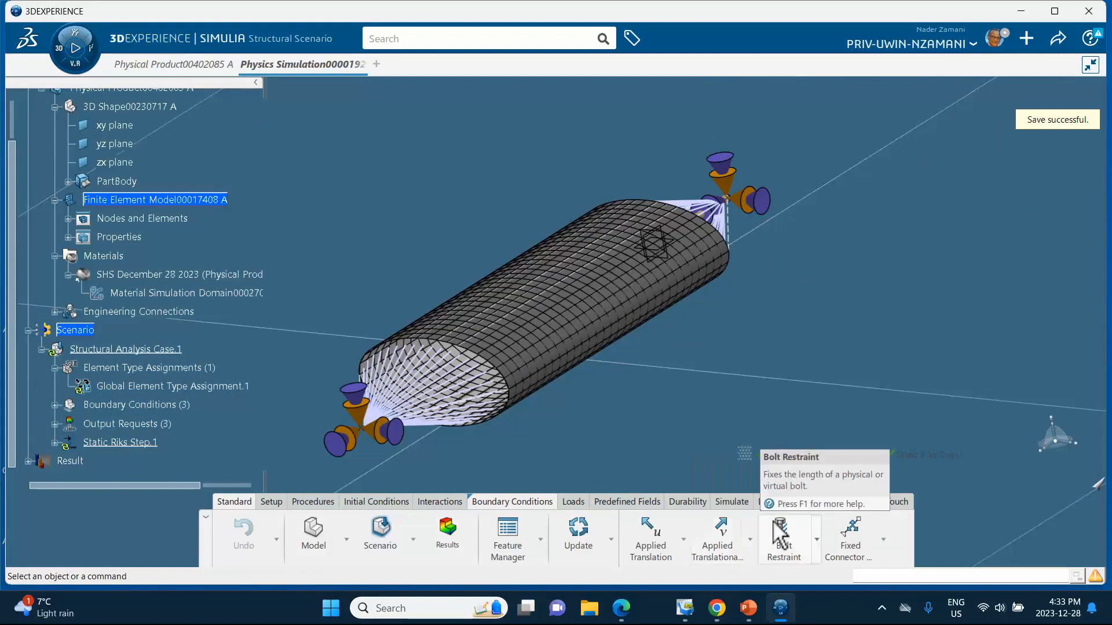
{"action": "left_click", "coordinate": [718, 505]}
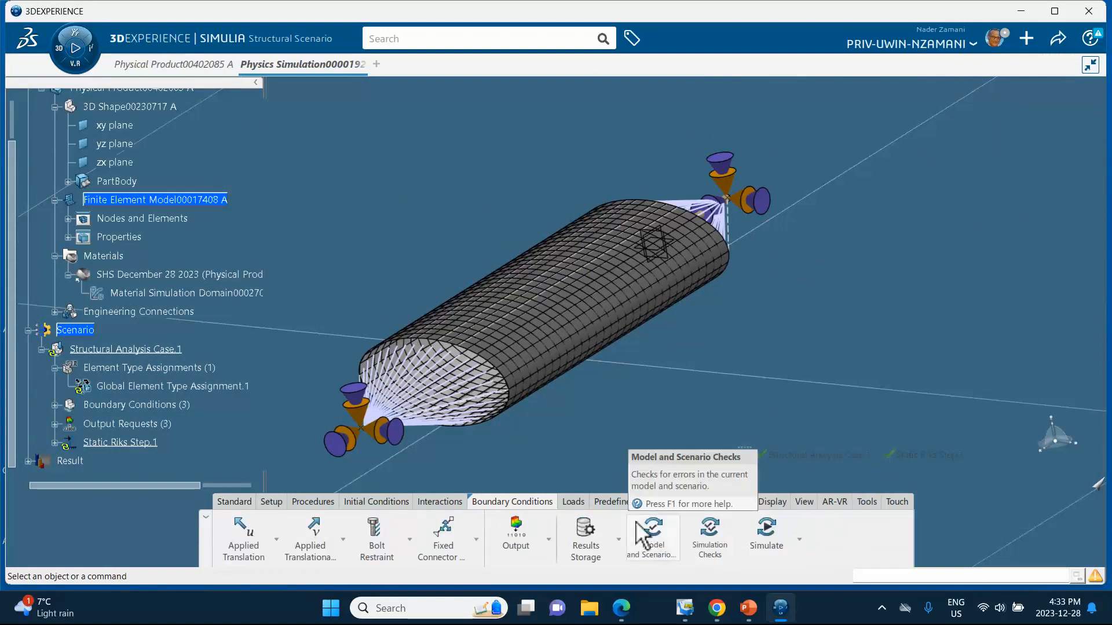
{"action": "left_click", "coordinate": [655, 541]}
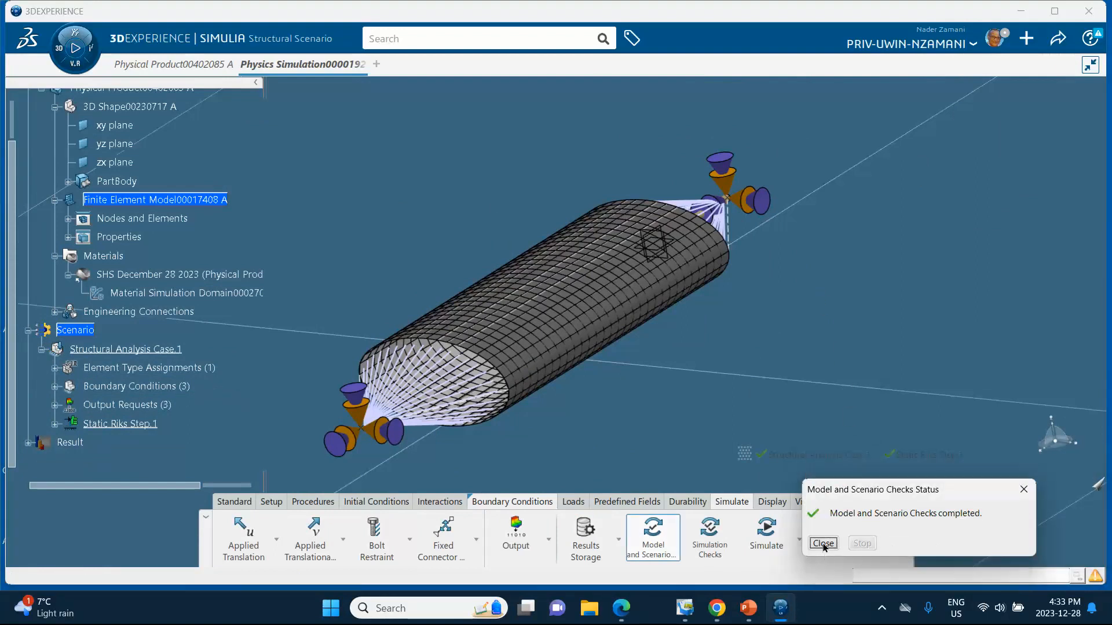
{"action": "left_click", "coordinate": [823, 544]}
Run the Simulation Checks for the structural analysis case locally on 4 cores, overwriting previous results, and close the report
{"action": "left_click", "coordinate": [709, 538]}
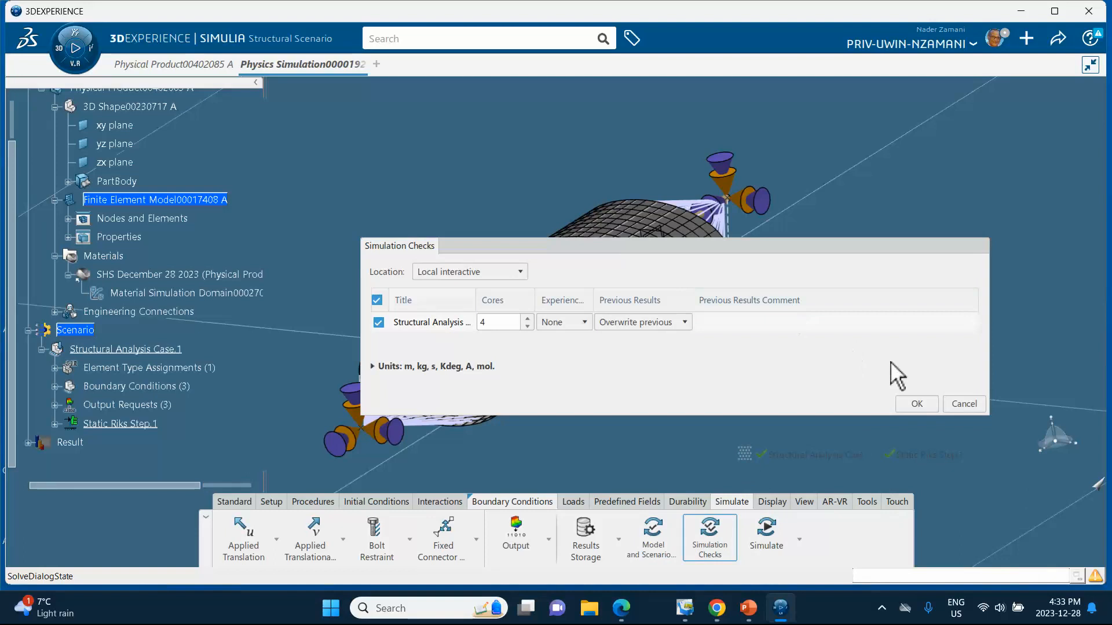
{"action": "left_click", "coordinate": [920, 406]}
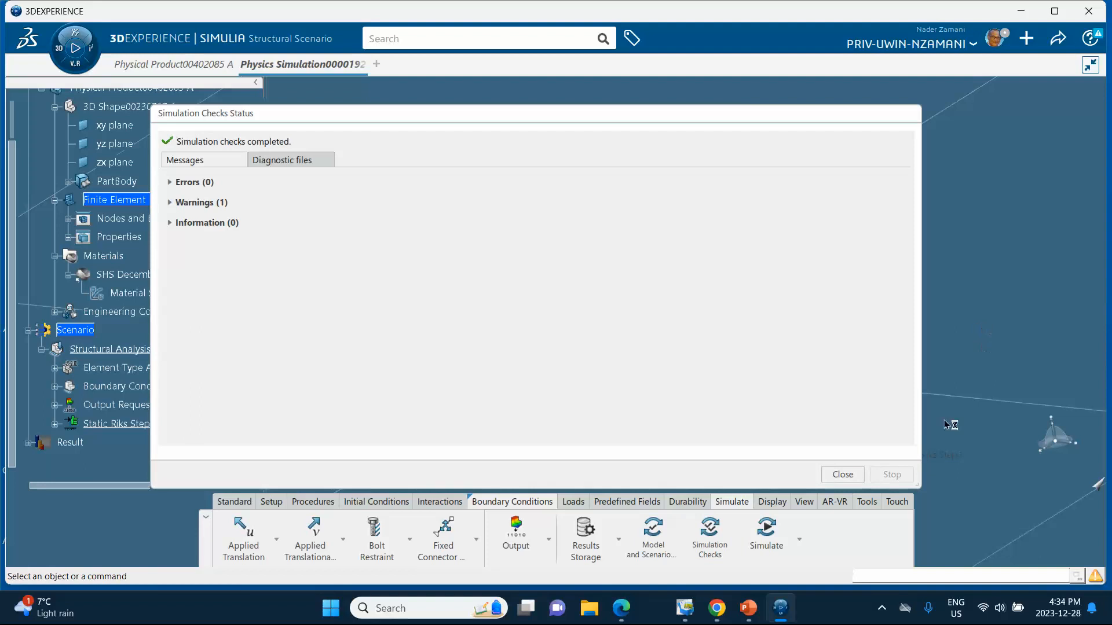
{"action": "left_click", "coordinate": [838, 476]}
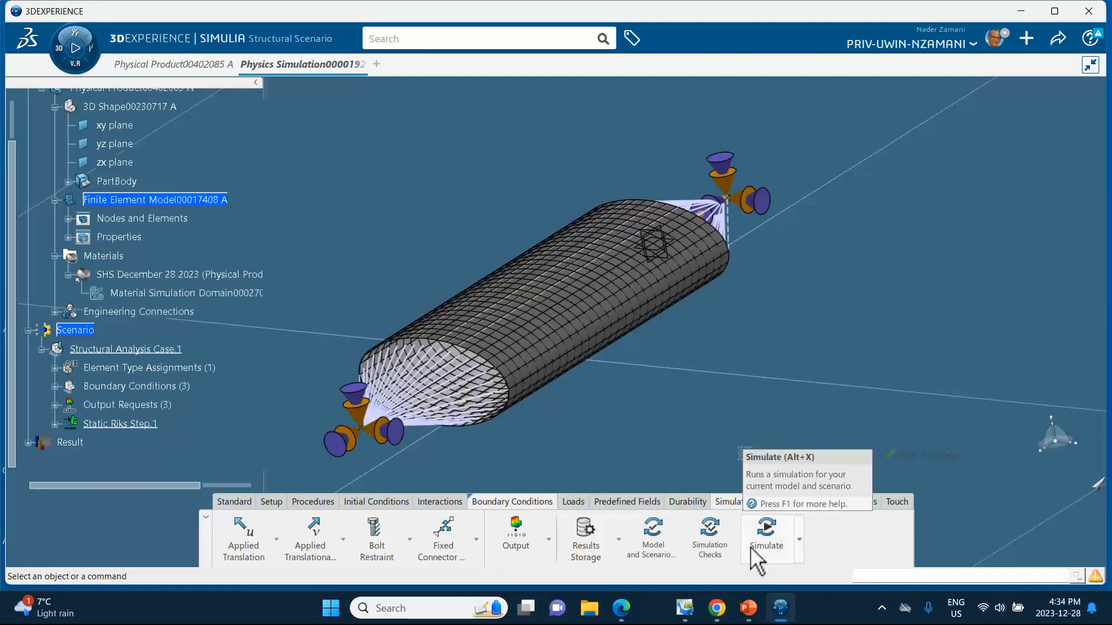
Run the Static Riks simulation locally on 4 cores, follow its iterations until it ends, and close the status report
{"action": "left_click", "coordinate": [765, 532]}
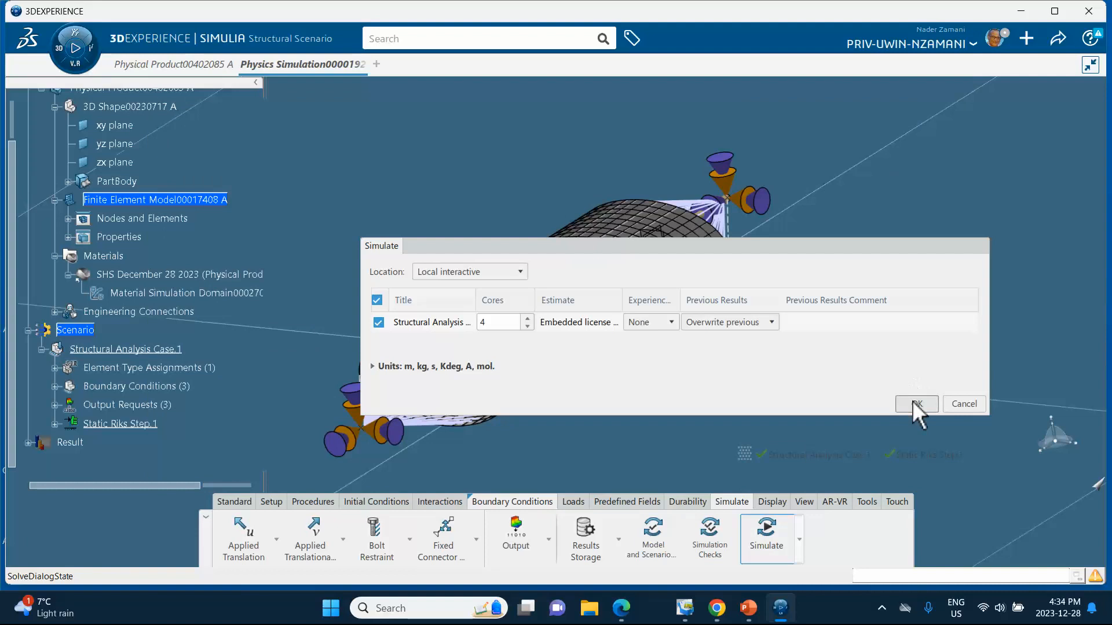
{"action": "left_click", "coordinate": [914, 401]}
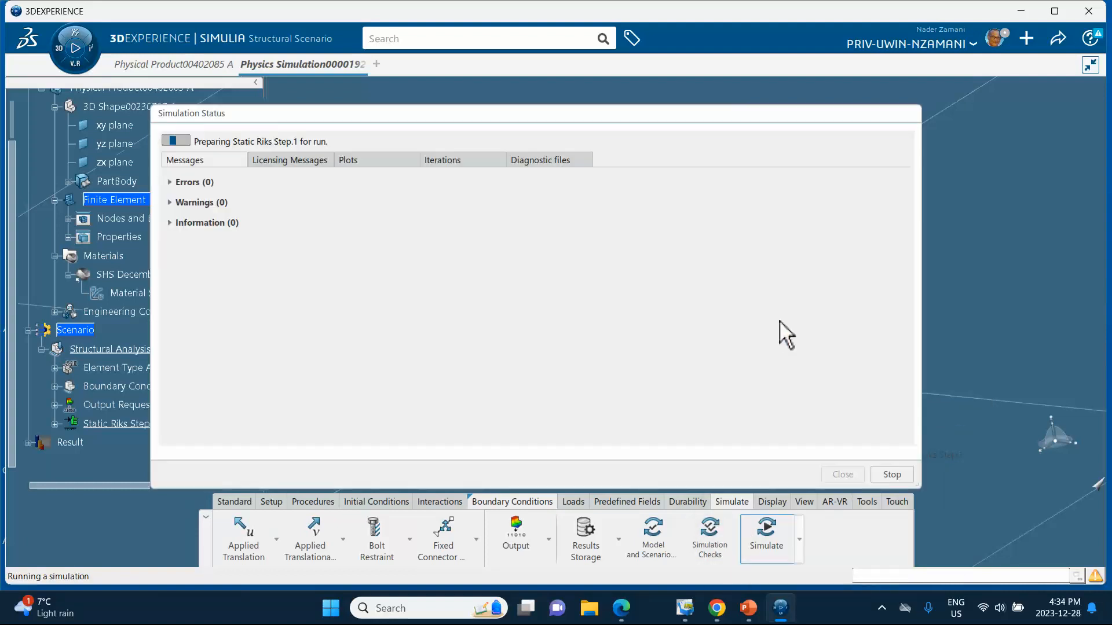
{"action": "left_click", "coordinate": [447, 160]}
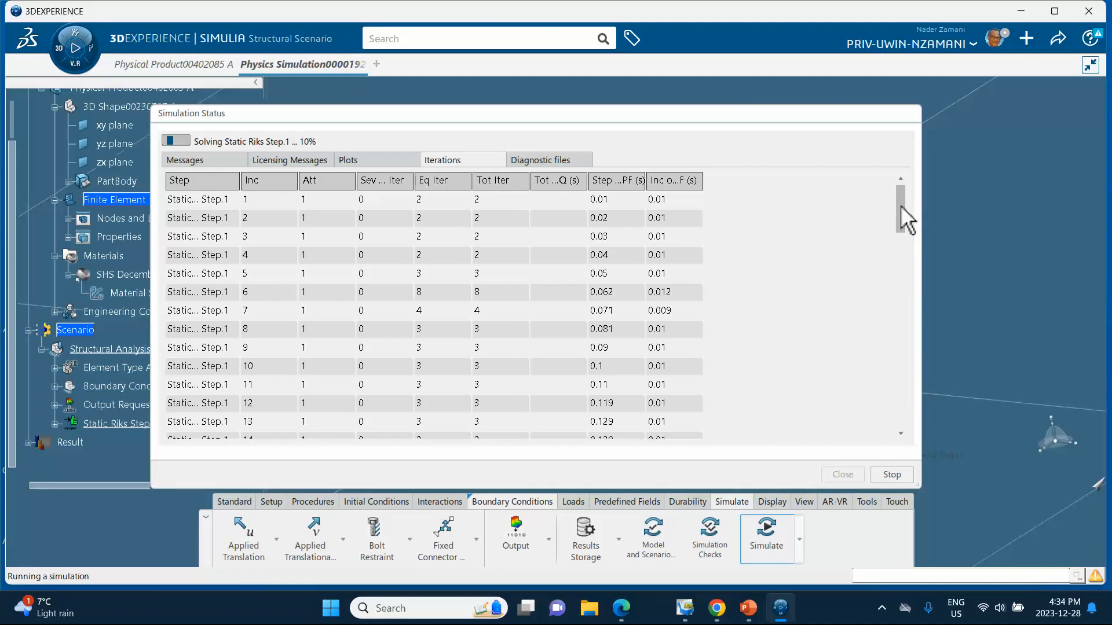
{"action": "left_click_drag", "start_coordinate": [906, 220], "coordinate": [901, 407]}
{"action": "scroll", "coordinate": [801, 442], "scroll_direction": "up", "scroll_amount": 1}
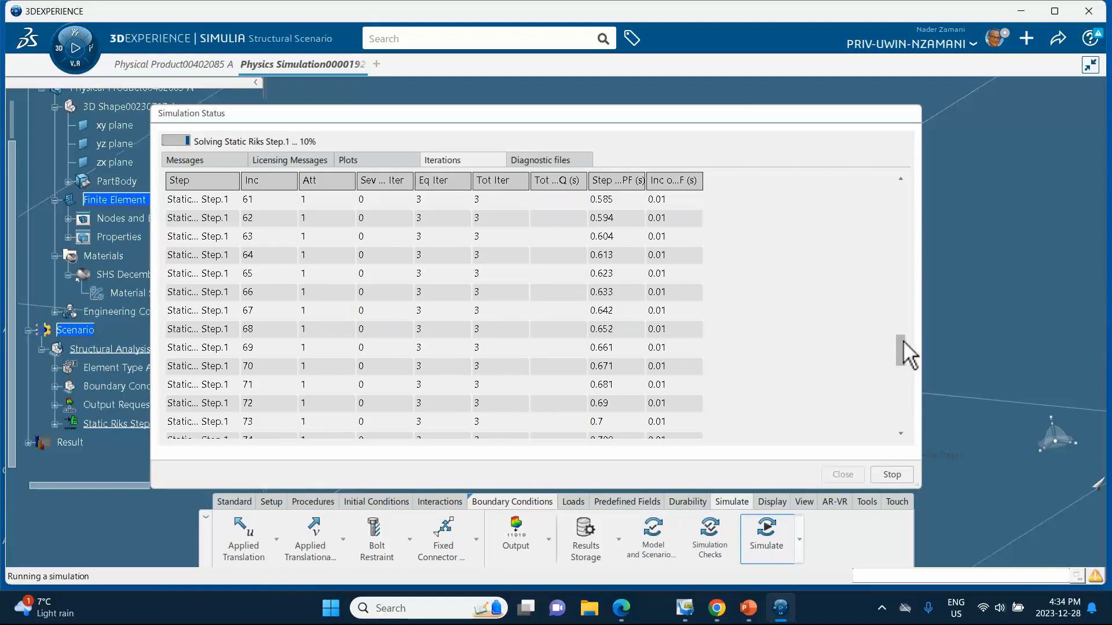
{"action": "left_click_drag", "start_coordinate": [902, 349], "coordinate": [898, 445]}
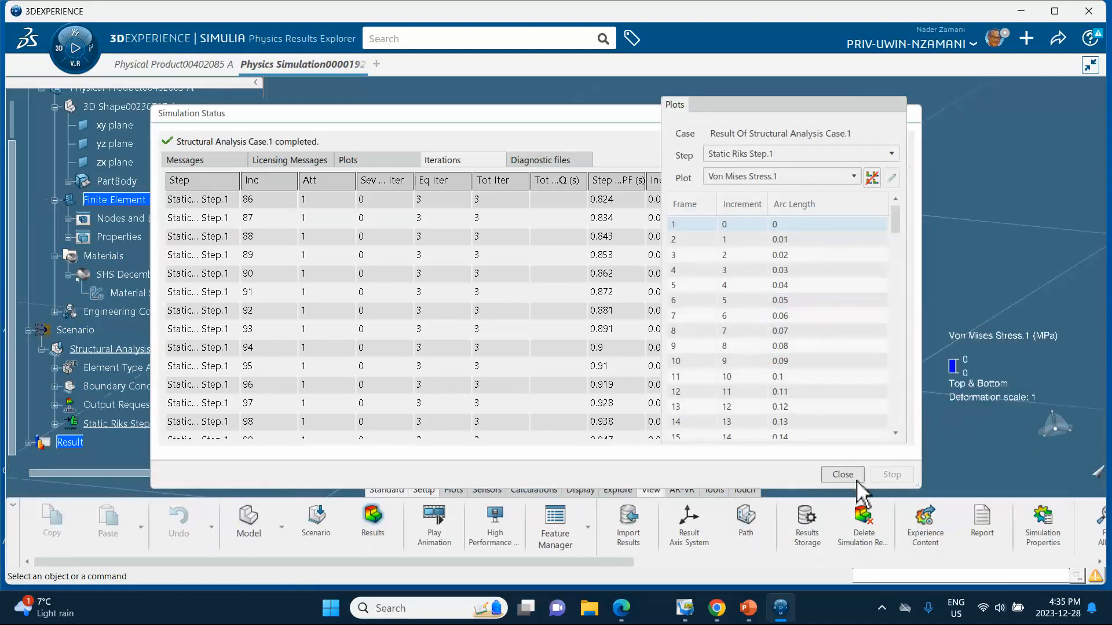
{"action": "left_click", "coordinate": [841, 475]}
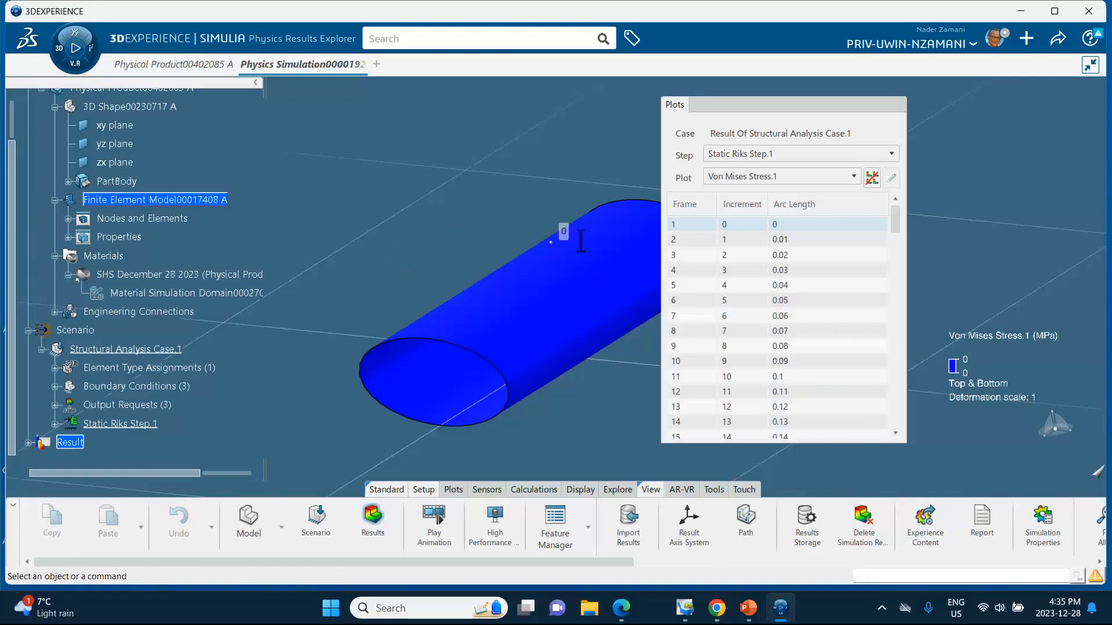
Show the Displacement.1 contour plot and step through its early frames up to frame 14
{"action": "left_click", "coordinate": [741, 177]}
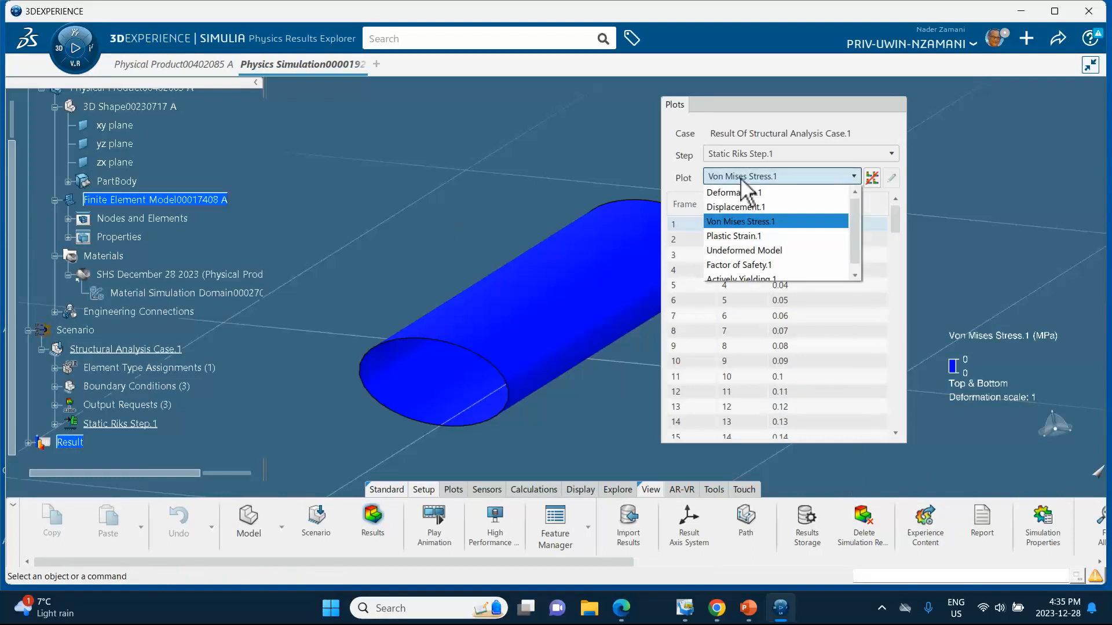
{"action": "left_click", "coordinate": [738, 207]}
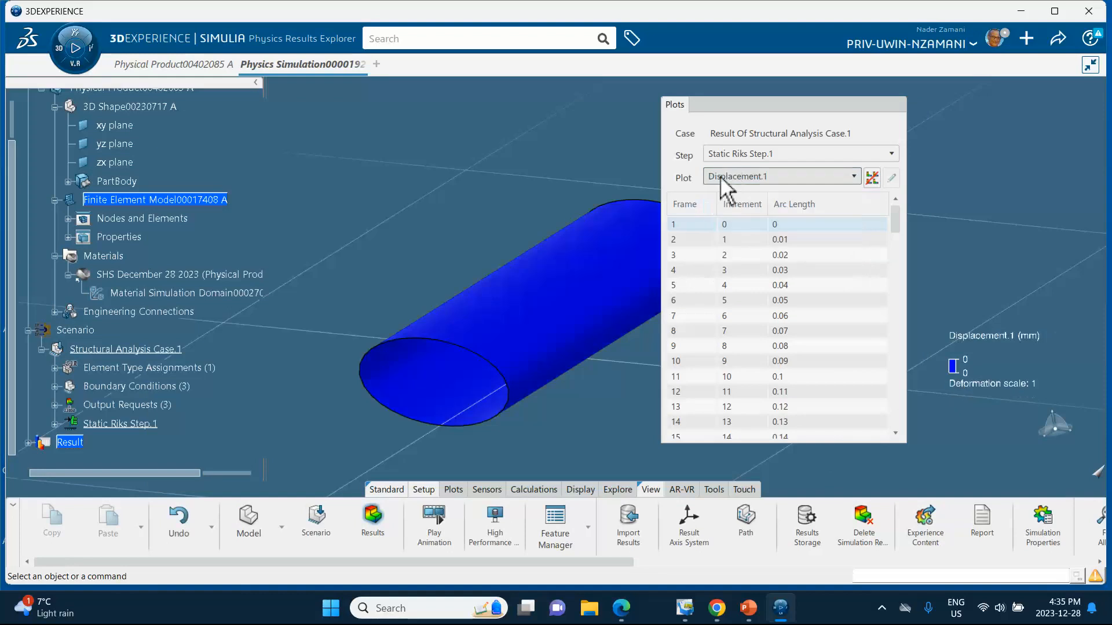
{"action": "left_click", "coordinate": [752, 285]}
{"action": "left_click", "coordinate": [759, 332]}
{"action": "left_click", "coordinate": [763, 362]}
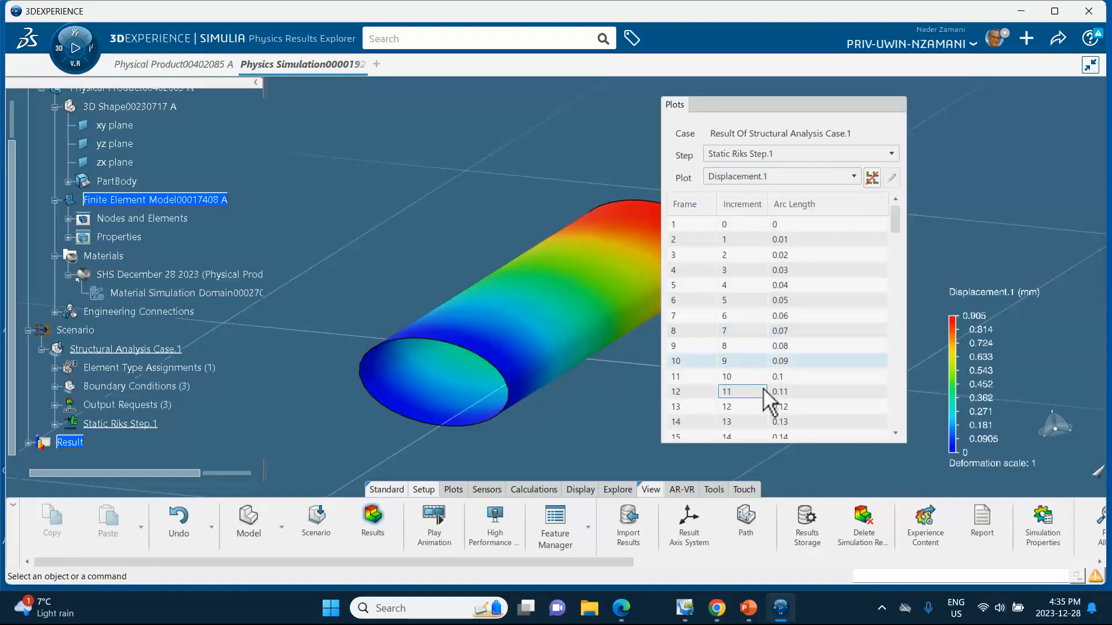
{"action": "left_click", "coordinate": [768, 408]}
{"action": "left_click", "coordinate": [769, 422]}
Advance the displacement plot through the intermediate frames to frame 106, the last one at arc length 1.05
{"action": "scroll", "coordinate": [778, 354], "scroll_direction": "down", "scroll_amount": 9}
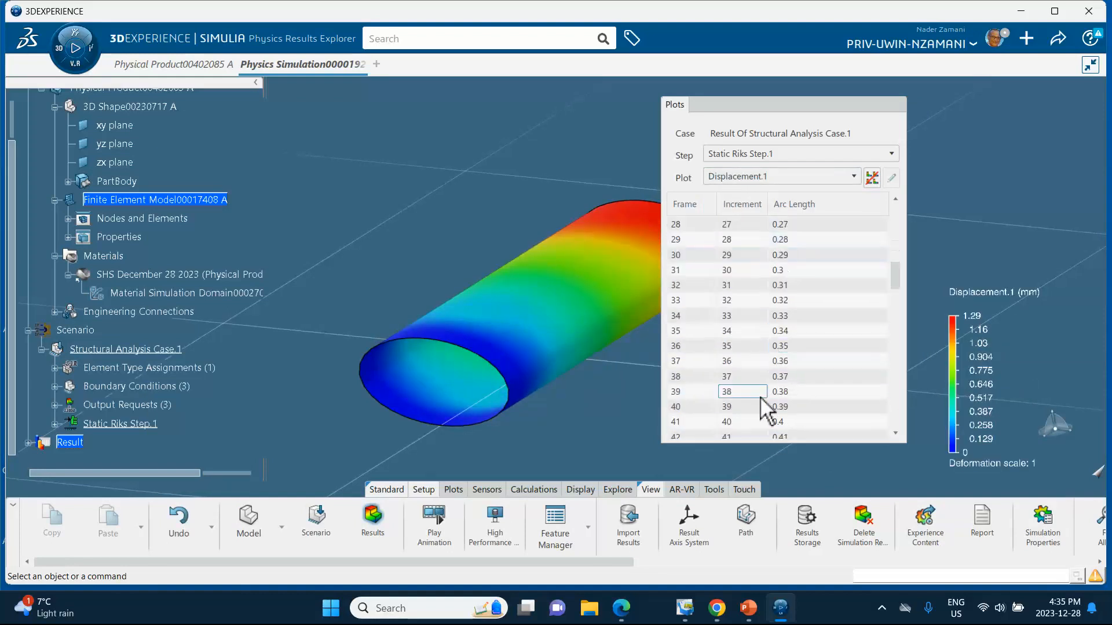
{"action": "scroll", "coordinate": [770, 405], "scroll_direction": "down", "scroll_amount": 5}
{"action": "left_click", "coordinate": [787, 395]}
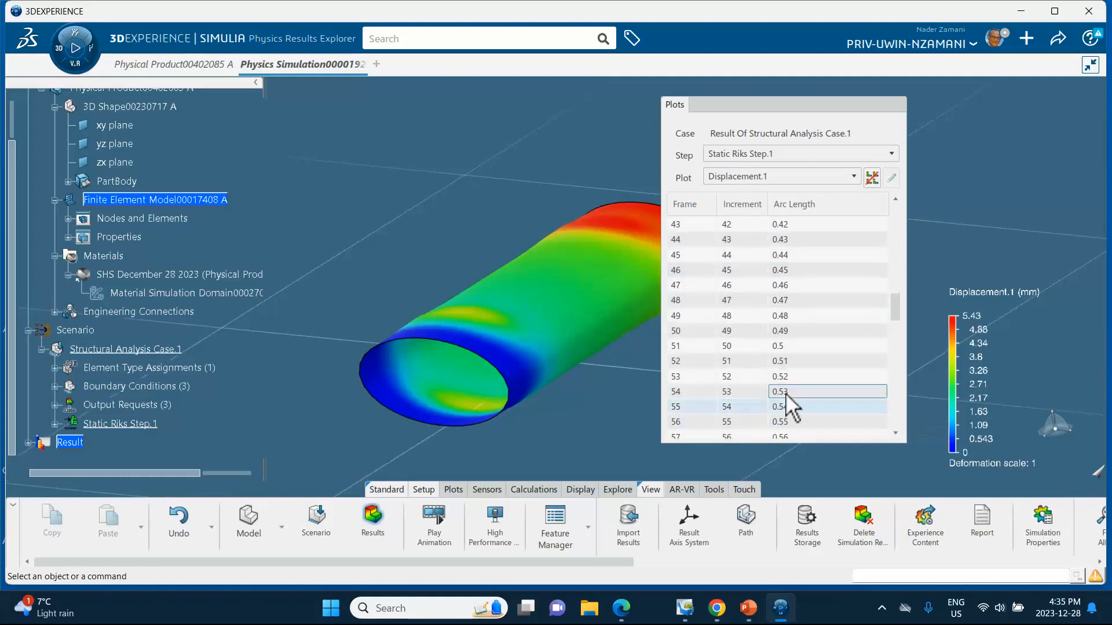
{"action": "scroll", "coordinate": [789, 374], "scroll_direction": "down", "scroll_amount": 8}
{"action": "left_click", "coordinate": [775, 404]}
{"action": "scroll", "coordinate": [786, 377], "scroll_direction": "down", "scroll_amount": 5}
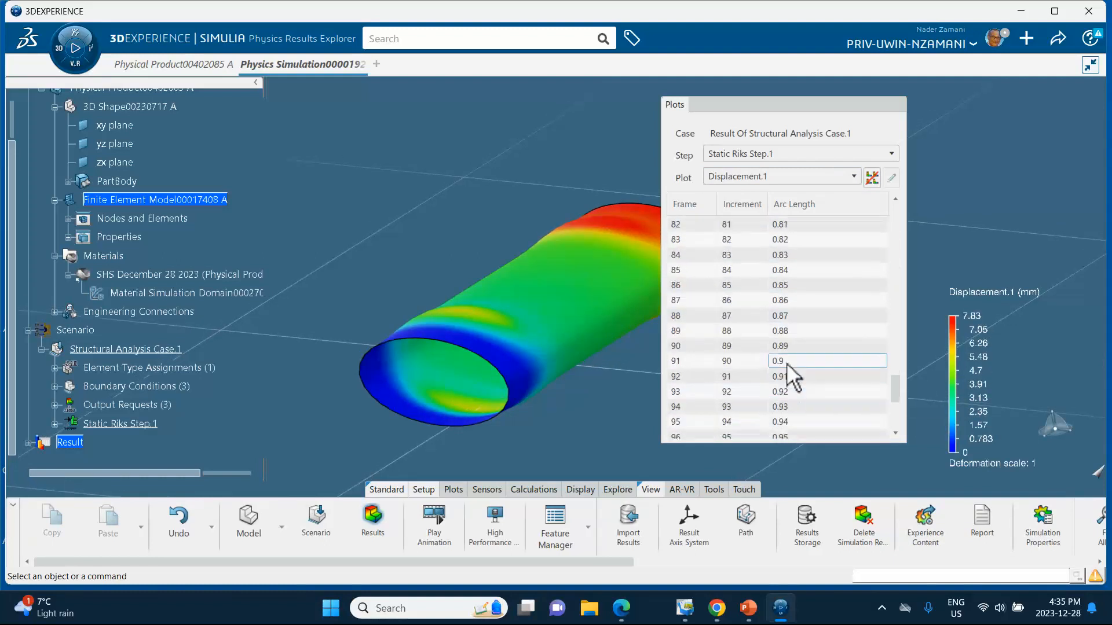
{"action": "scroll", "coordinate": [788, 371], "scroll_direction": "down", "scroll_amount": 3}
{"action": "left_click", "coordinate": [770, 415]}
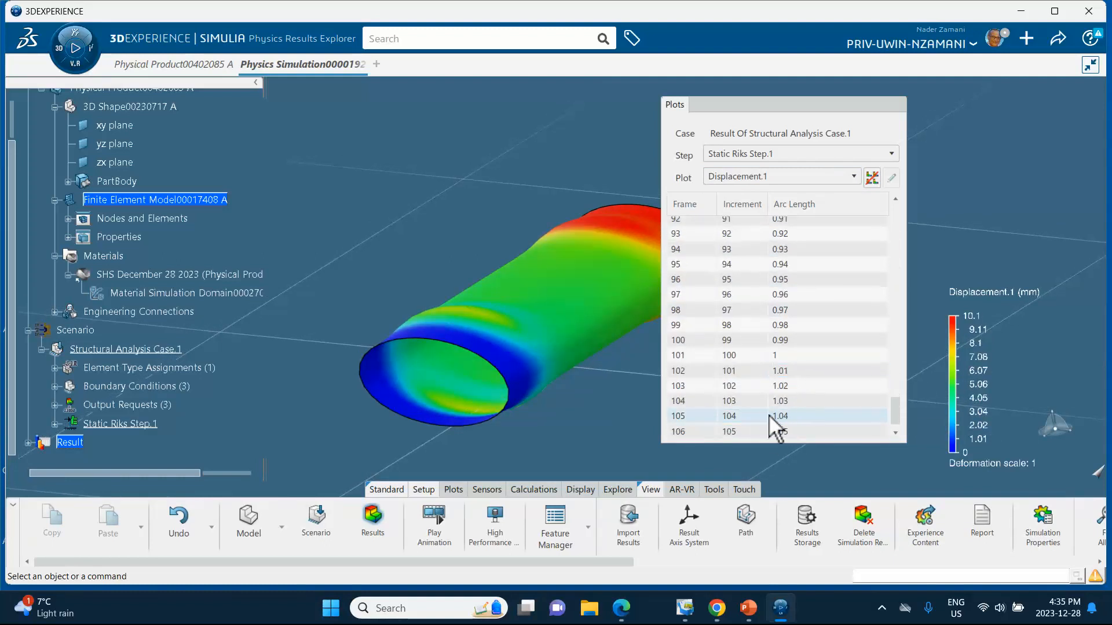
{"action": "left_click", "coordinate": [777, 431]}
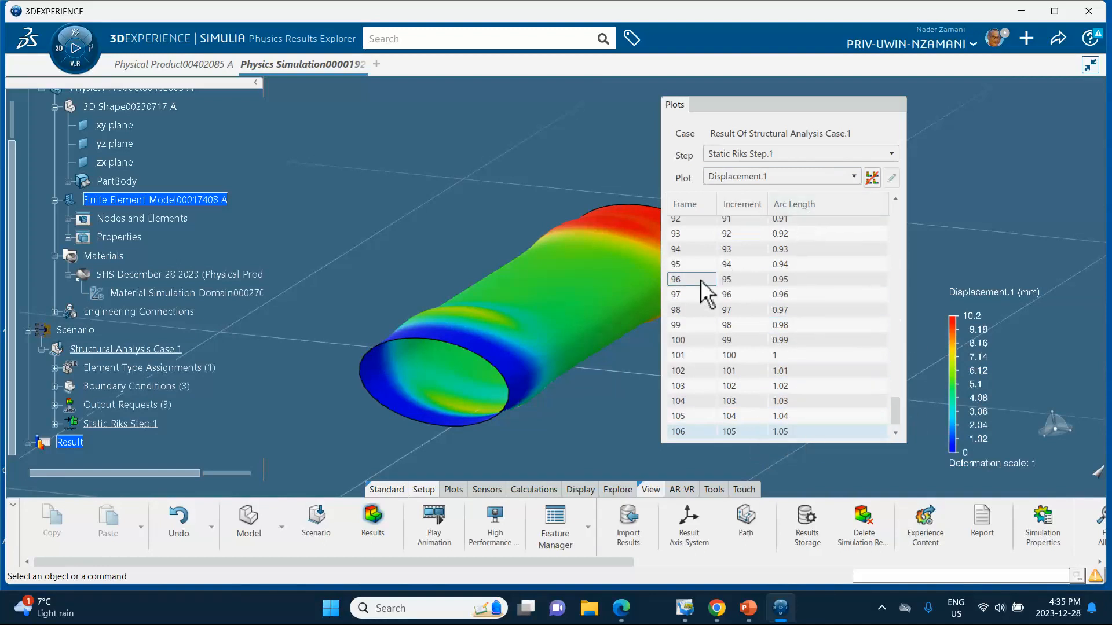
Examine the deformed tube from the side and probe the displacement at its translated end
{"action": "middle_click_drag", "start_coordinate": [655, 293], "coordinate": [558, 292]}
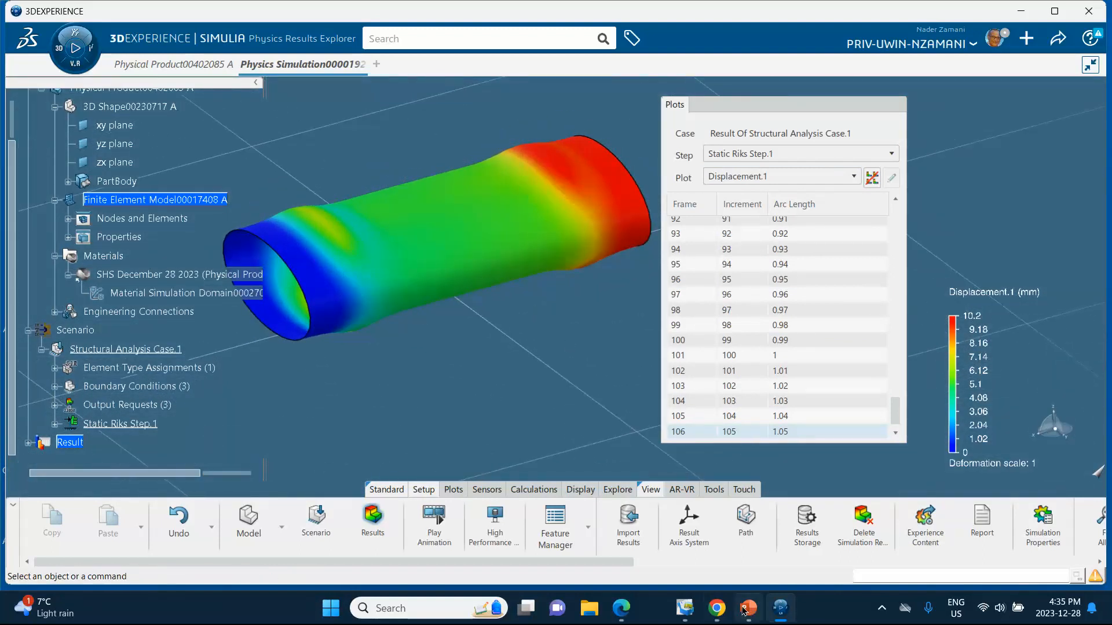
{"action": "mouse_move", "coordinate": [512, 223]}
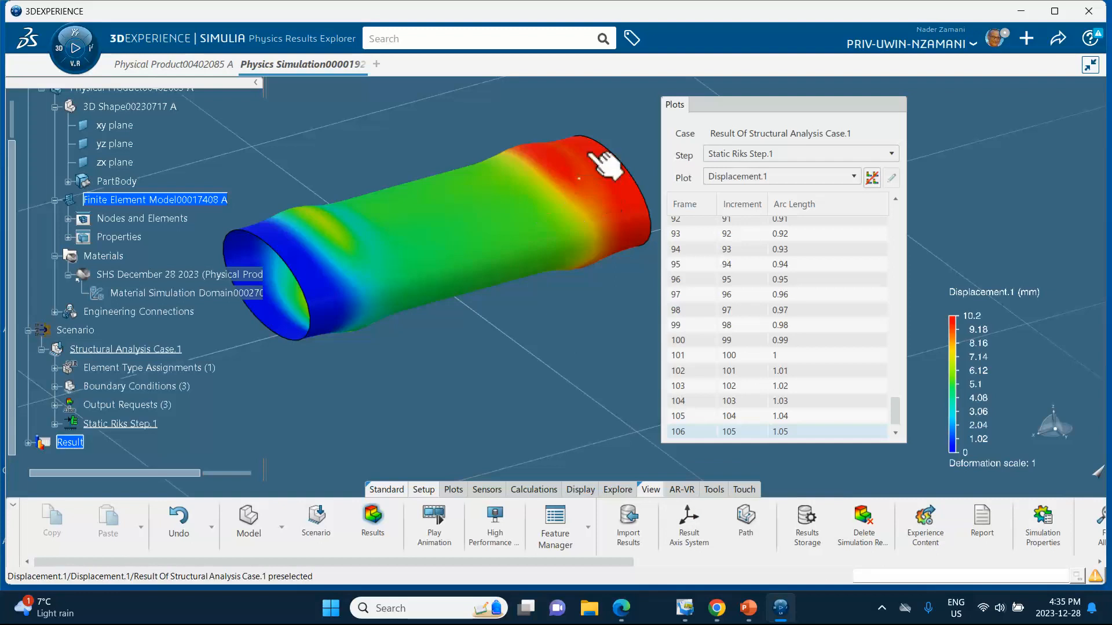
{"action": "mouse_move", "coordinate": [594, 157]}
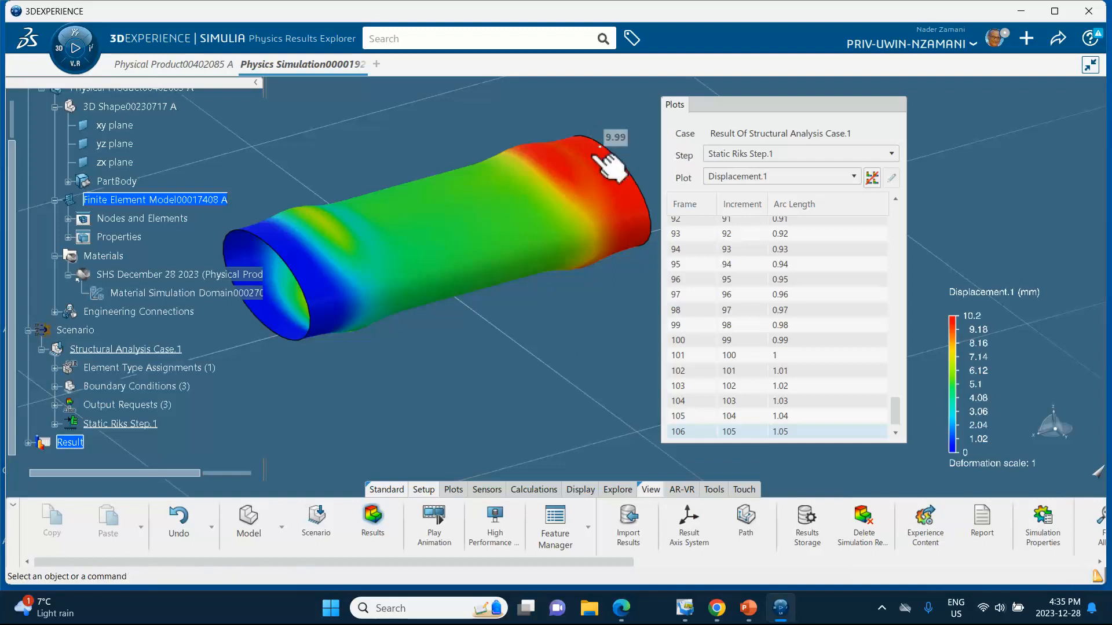
Show the Von Mises Stress.1 plot at the last frame, with the frame list moved clear of the tube
{"action": "left_click", "coordinate": [744, 176]}
{"action": "left_click", "coordinate": [745, 221]}
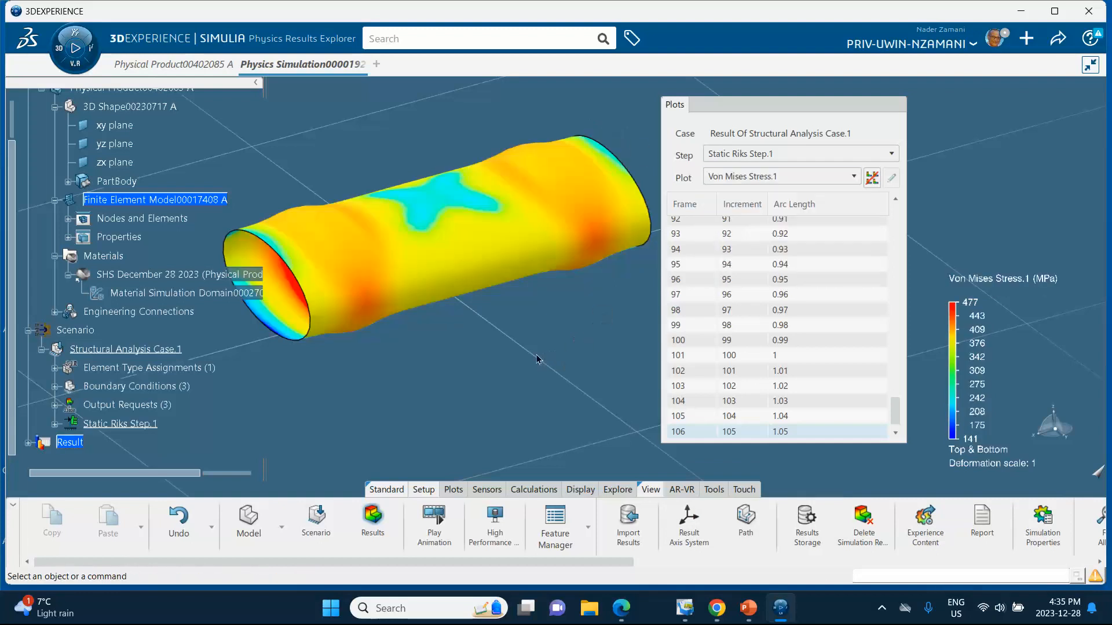
{"action": "middle_click_drag", "start_coordinate": [599, 315], "coordinate": [577, 380]}
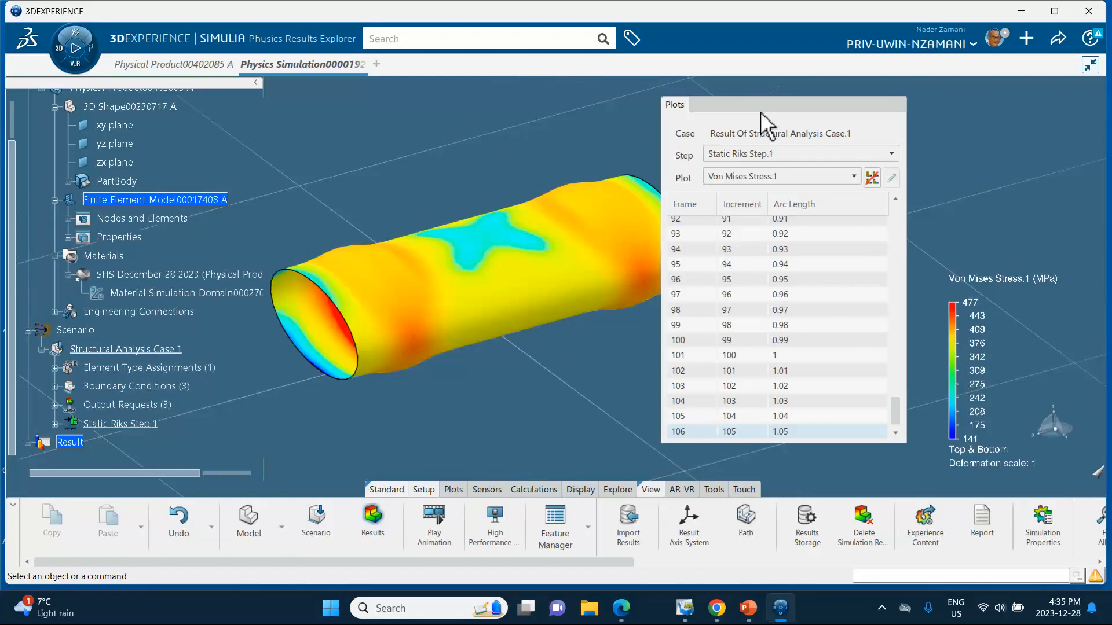
{"action": "left_click_drag", "start_coordinate": [760, 112], "coordinate": [801, 110]}
{"action": "middle_click_drag", "start_coordinate": [585, 275], "coordinate": [593, 328]}
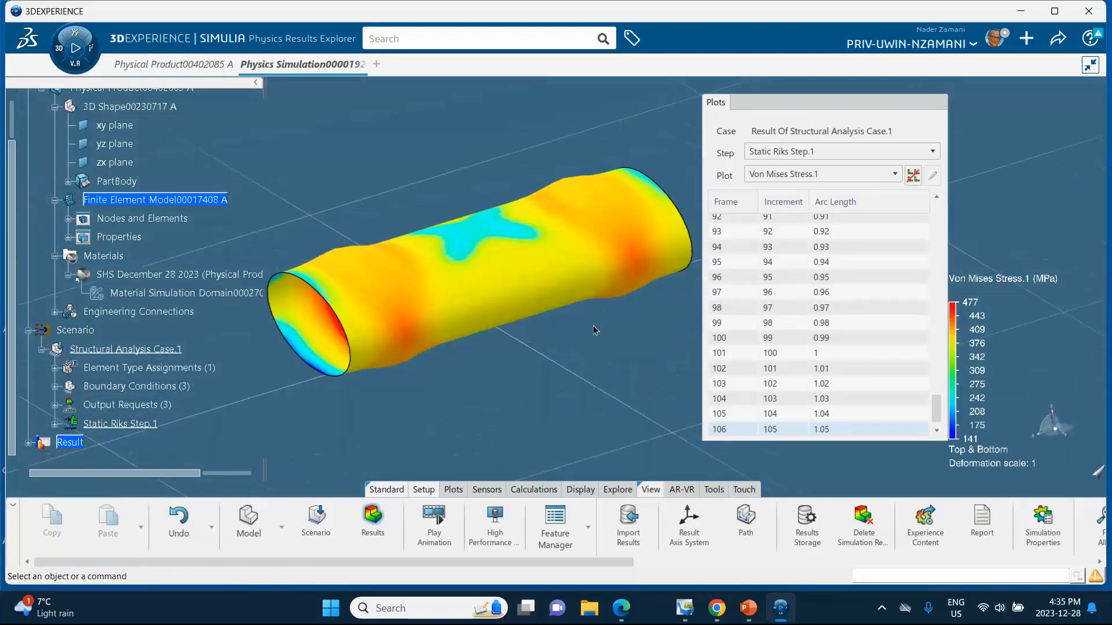
Switch to PowerPoint, review the reference force-displacement curves on slide 7, and return to 3DEXPERIENCE
{"action": "left_click", "coordinate": [749, 609]}
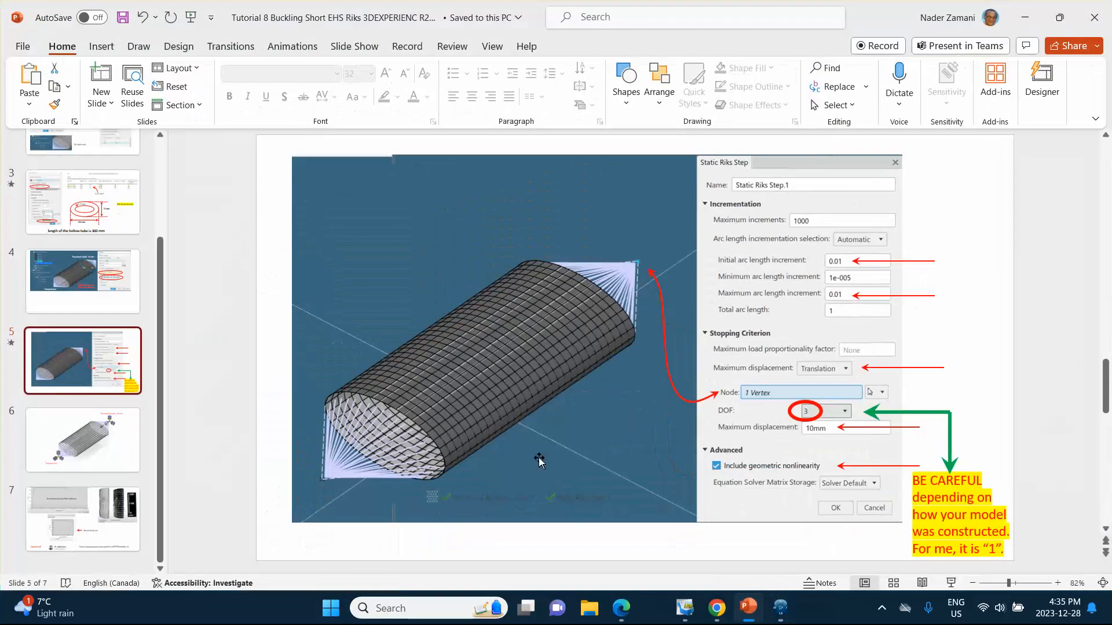
{"action": "left_click", "coordinate": [99, 516]}
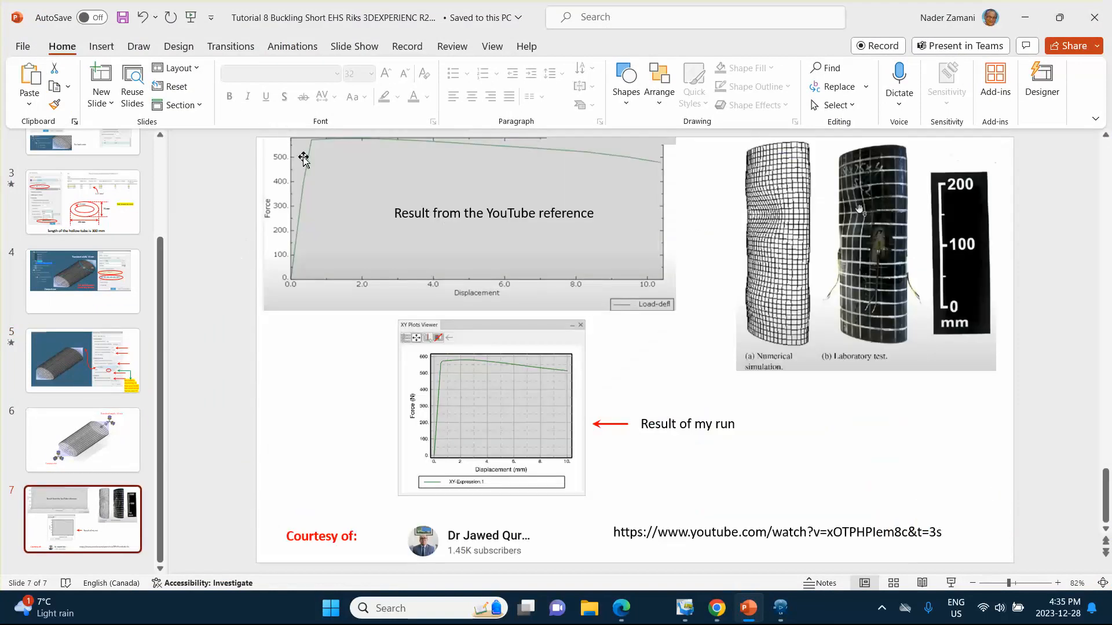
{"action": "left_click", "coordinate": [1022, 18]}
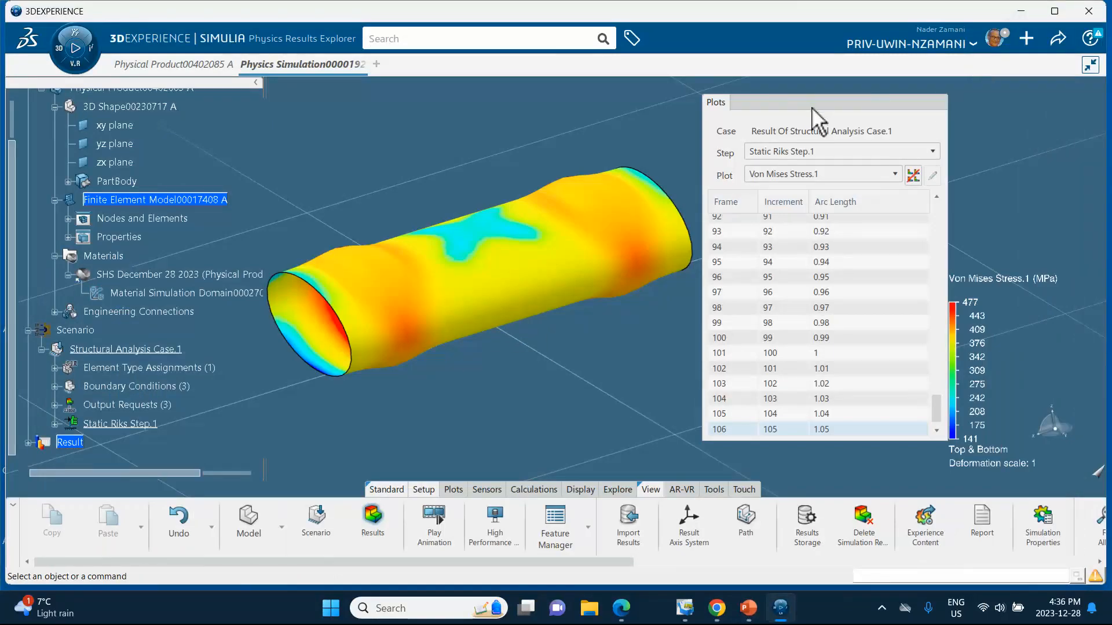
Edit the Von Mises stress contour plot on the tube so its visible edges are set to Mesh
{"action": "left_click", "coordinate": [492, 243]}
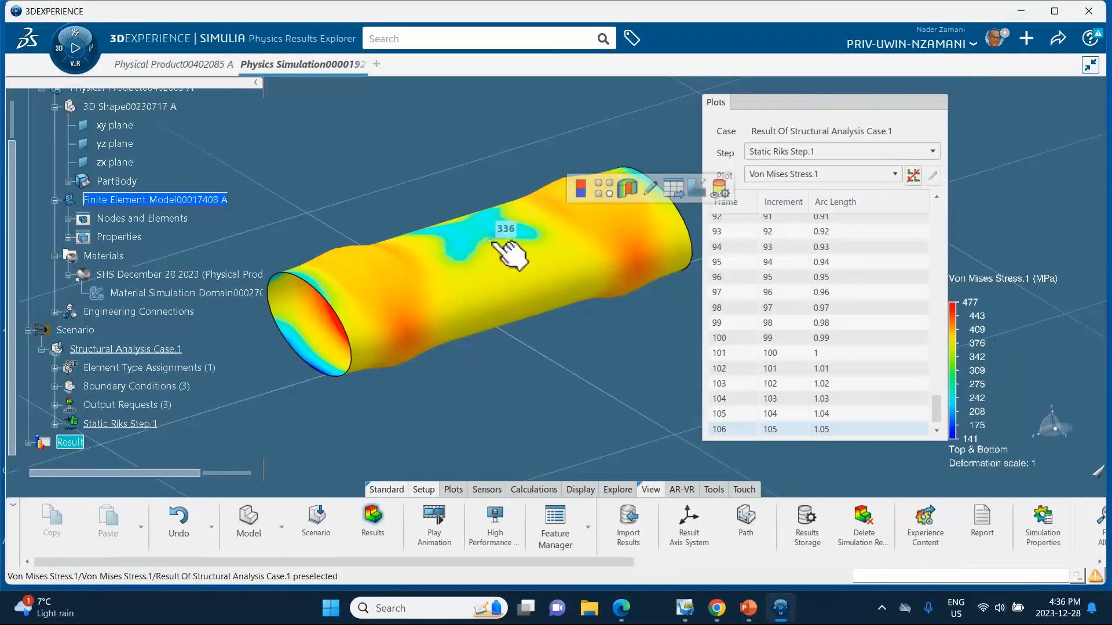
{"action": "left_click", "coordinate": [650, 187]}
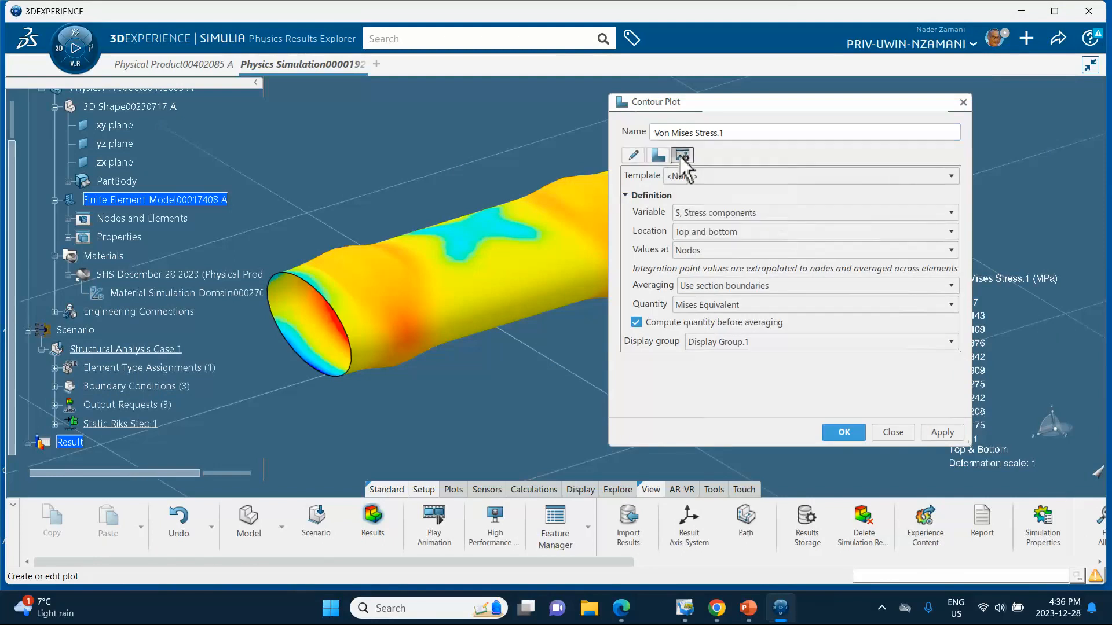
{"action": "left_click", "coordinate": [681, 155]}
{"action": "left_click", "coordinate": [716, 195]}
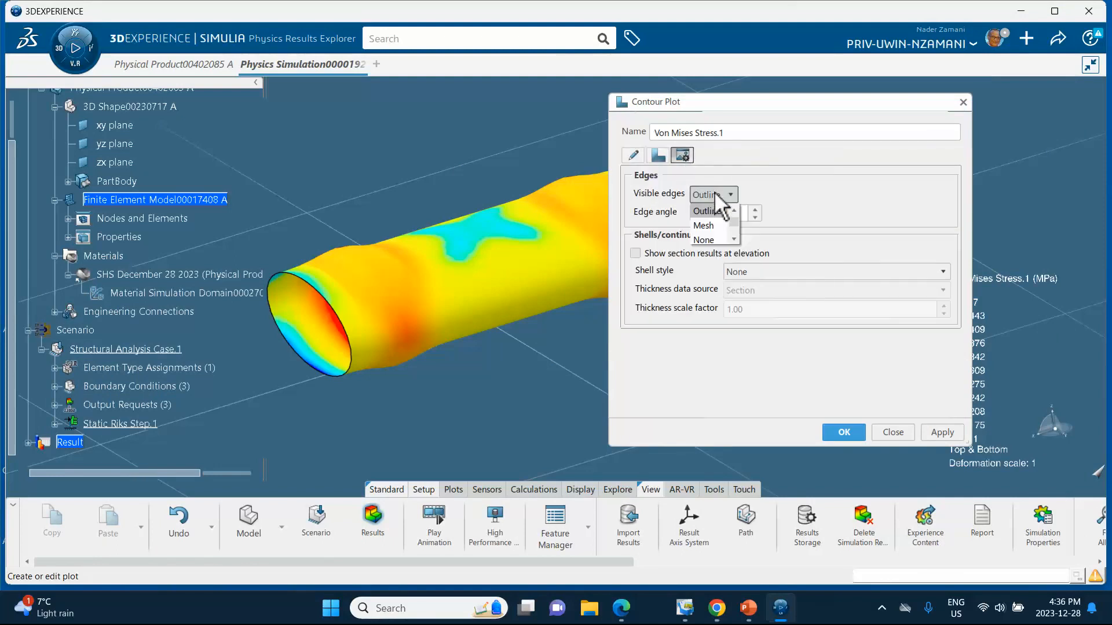
{"action": "left_click", "coordinate": [714, 225]}
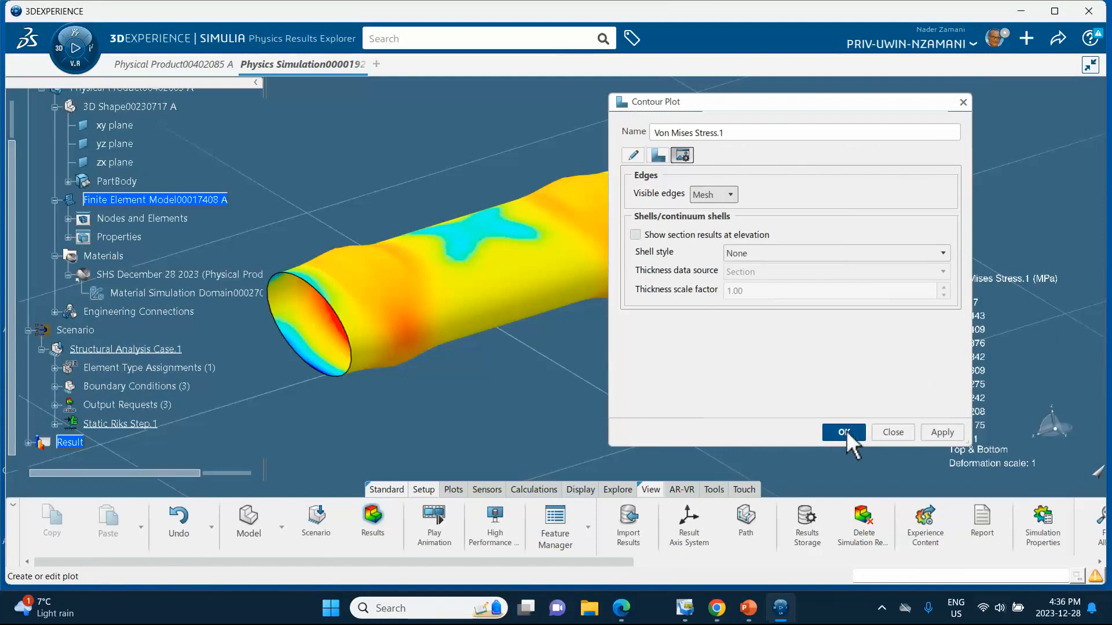
{"action": "left_click", "coordinate": [844, 433]}
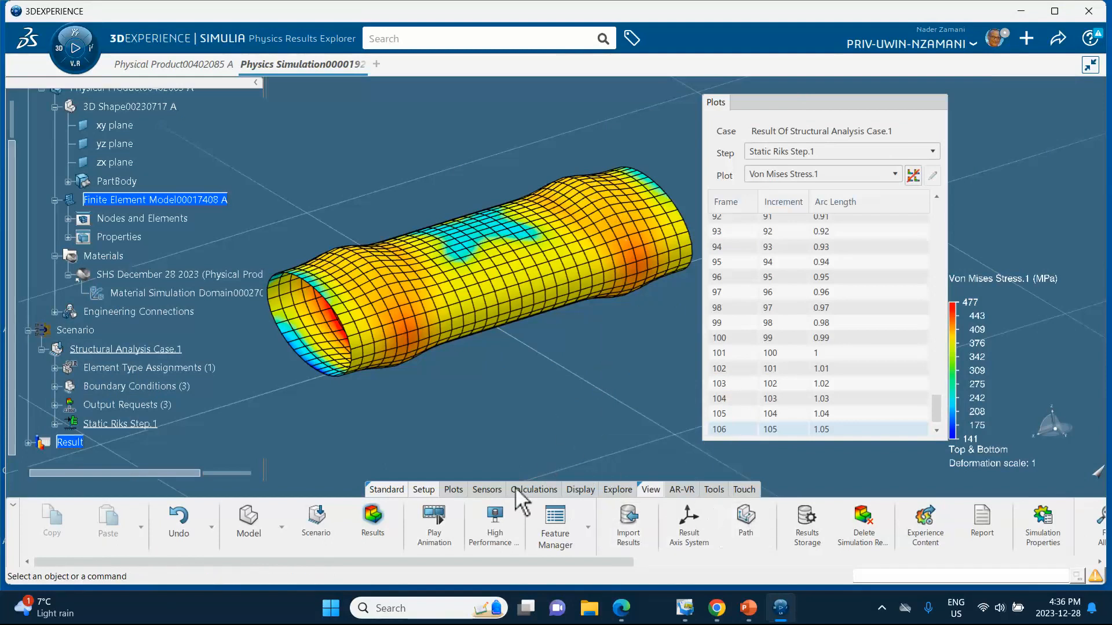
Start an XY plot from field data and apply the Displacement template with U, Translations magnitude as the plotted quantity
{"action": "left_click", "coordinate": [453, 490]}
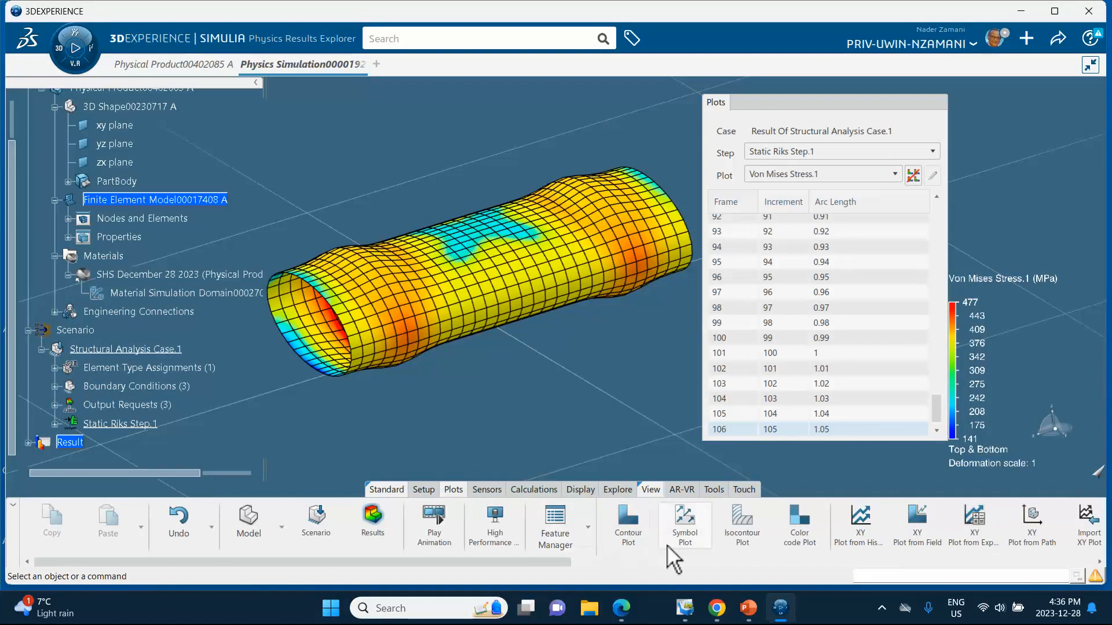
{"action": "left_click", "coordinate": [921, 531]}
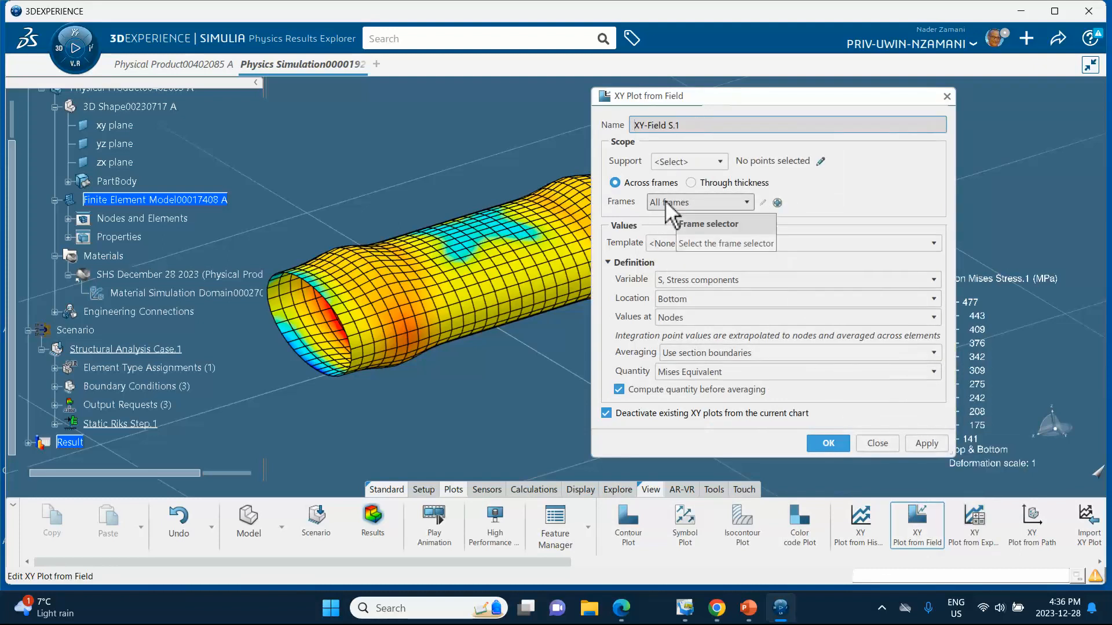
{"action": "left_click", "coordinate": [679, 280]}
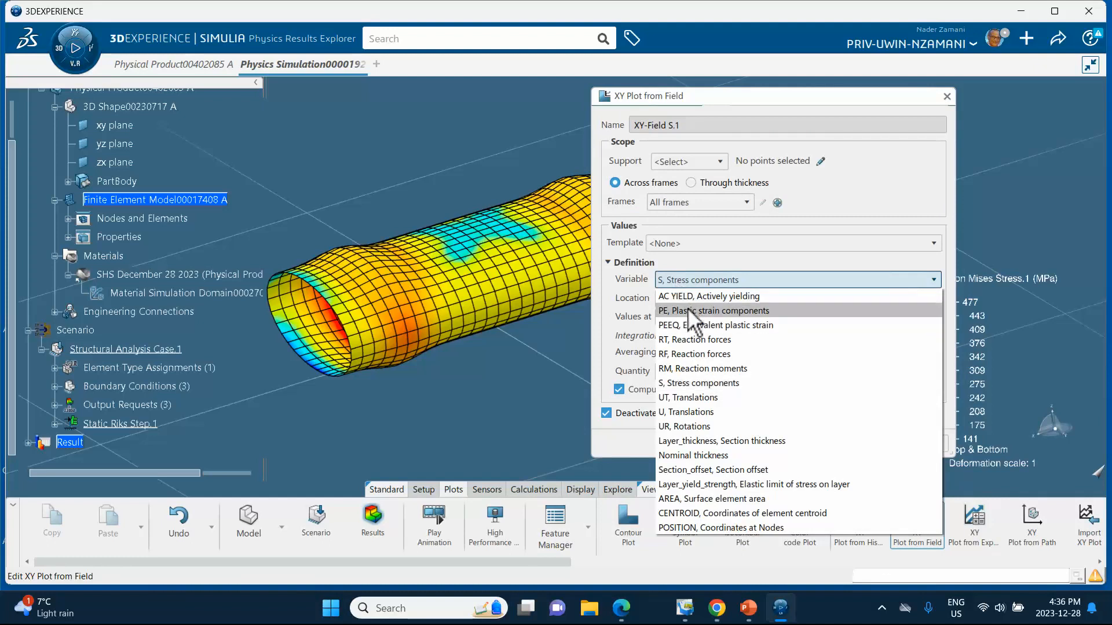
{"action": "left_click", "coordinate": [517, 394]}
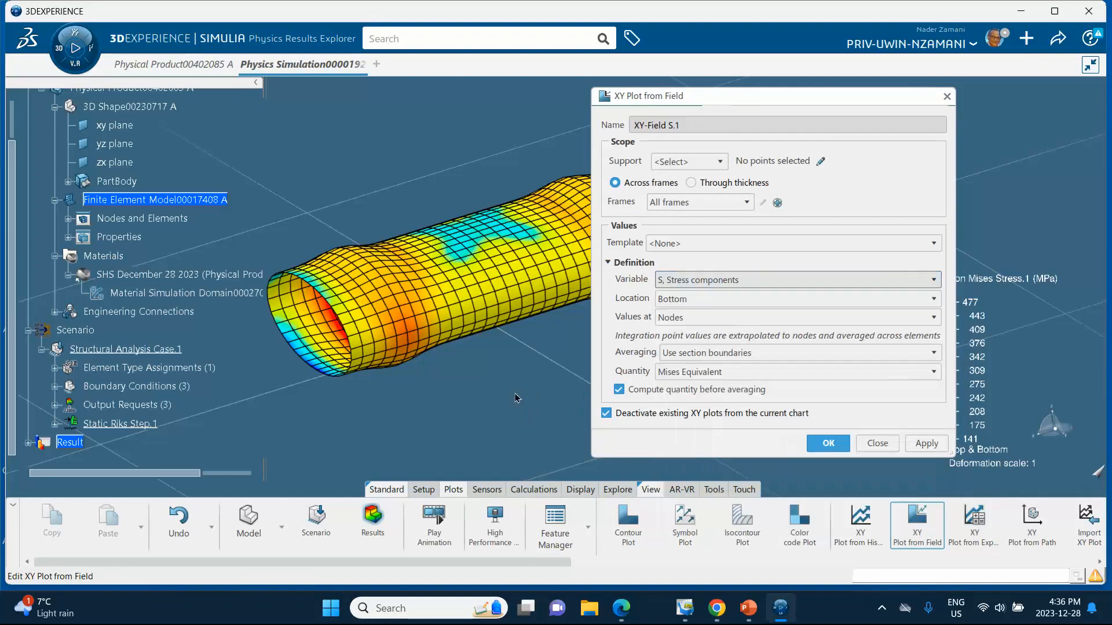
{"action": "left_click", "coordinate": [682, 244]}
{"action": "left_click", "coordinate": [689, 288]}
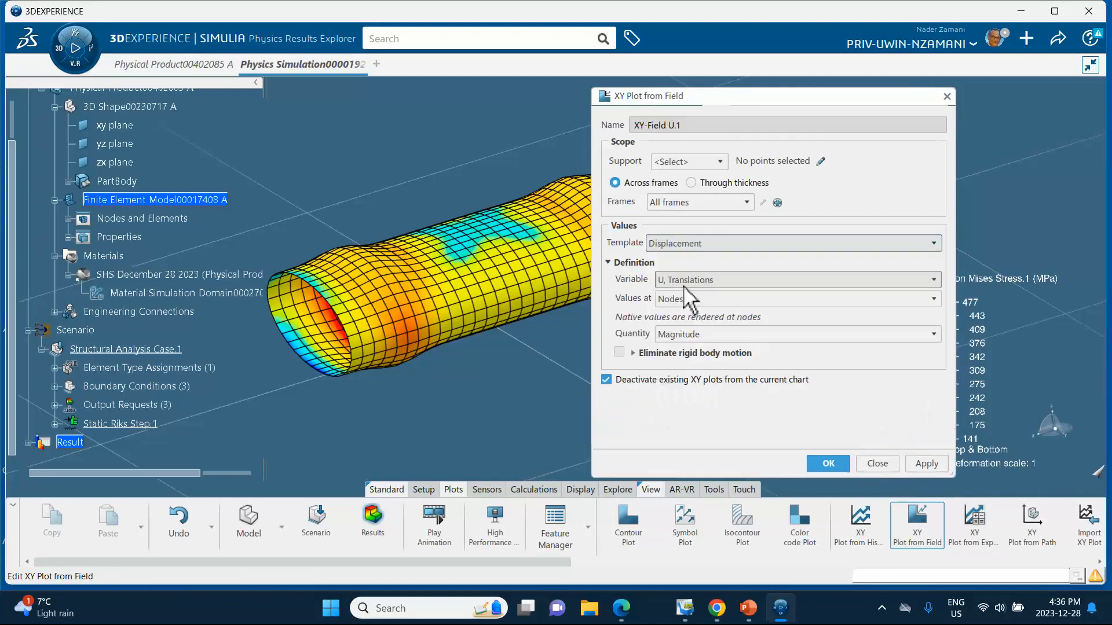
{"action": "left_click", "coordinate": [695, 242]}
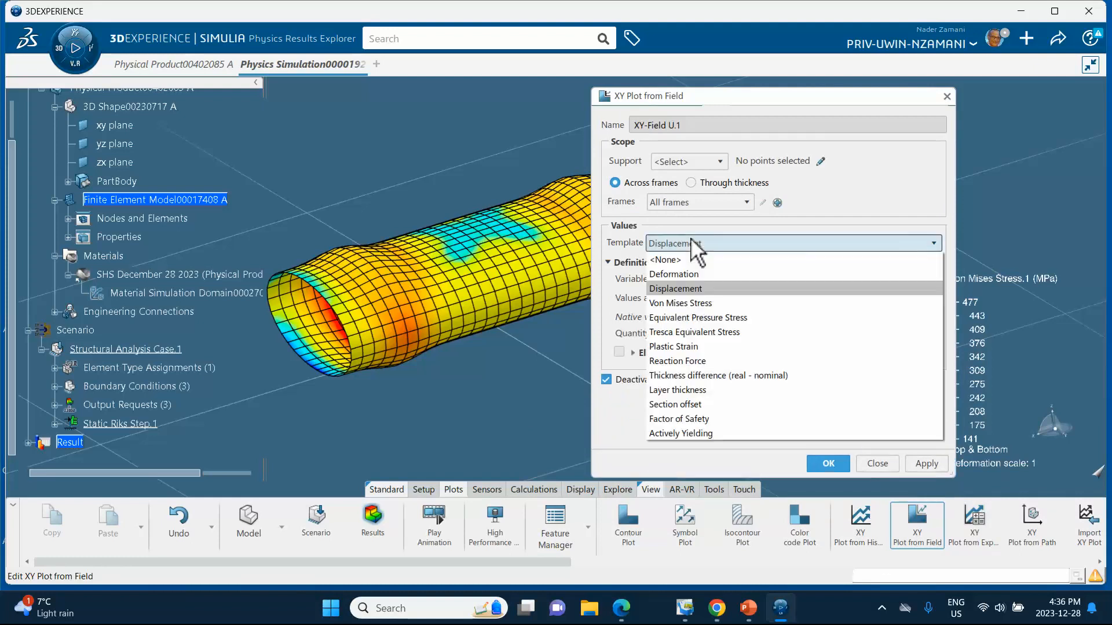
{"action": "left_click", "coordinate": [673, 288]}
Set the displacement plot's support to node set Coupling1-1 across all frames, create the plot, and close its chart after viewing
{"action": "middle_click_drag", "start_coordinate": [454, 147], "coordinate": [414, 164]}
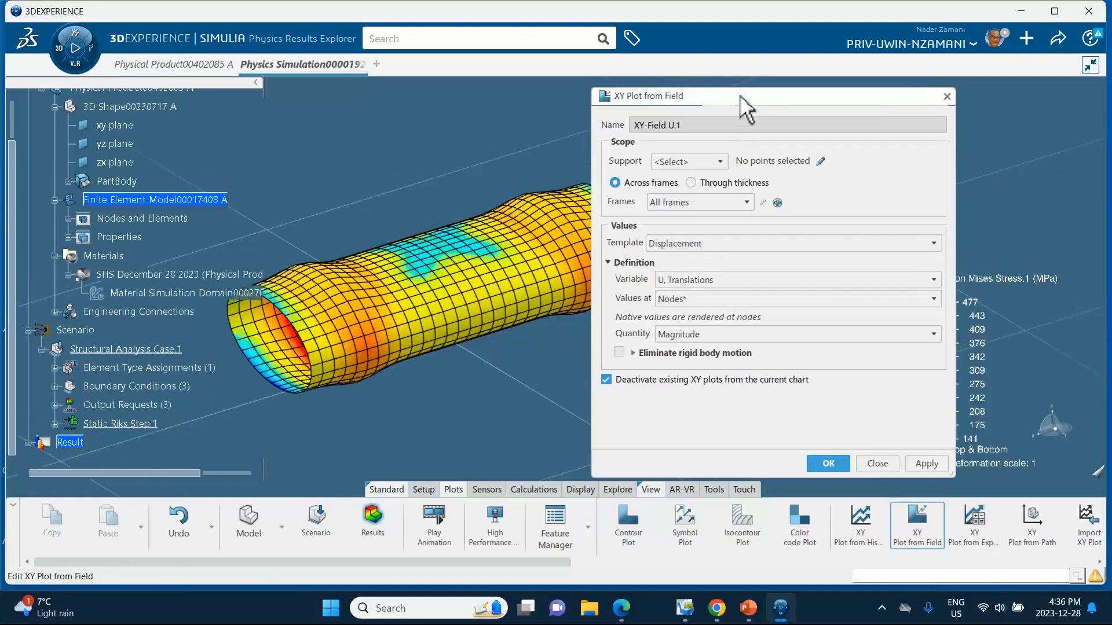
{"action": "left_click_drag", "start_coordinate": [747, 104], "coordinate": [852, 109]}
{"action": "middle_click_drag", "start_coordinate": [333, 215], "coordinate": [383, 253]}
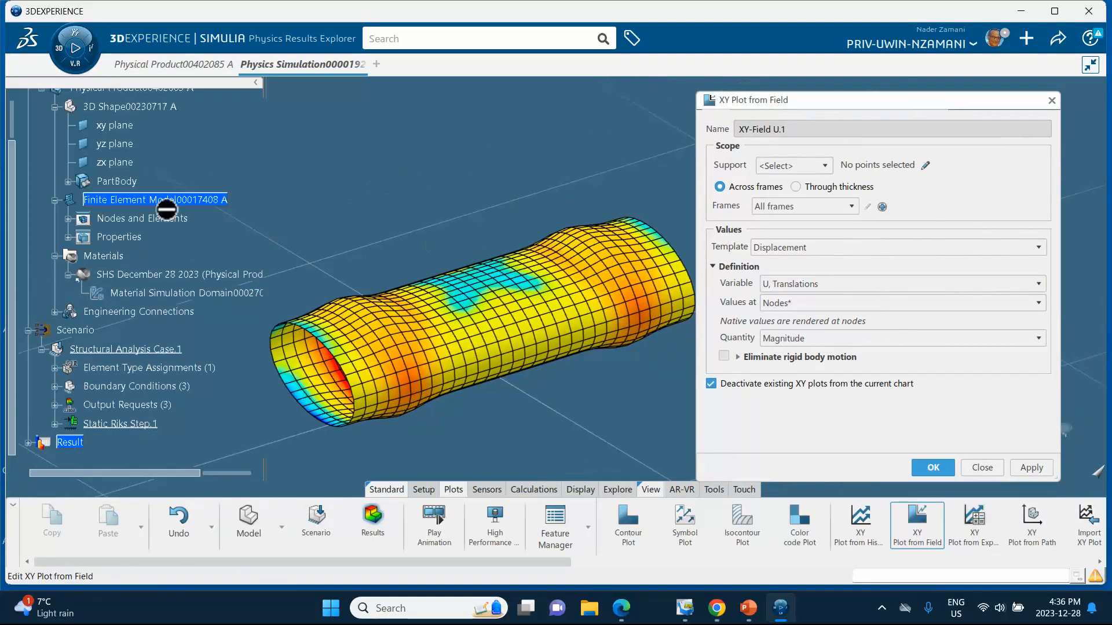
{"action": "left_click", "coordinate": [67, 183]}
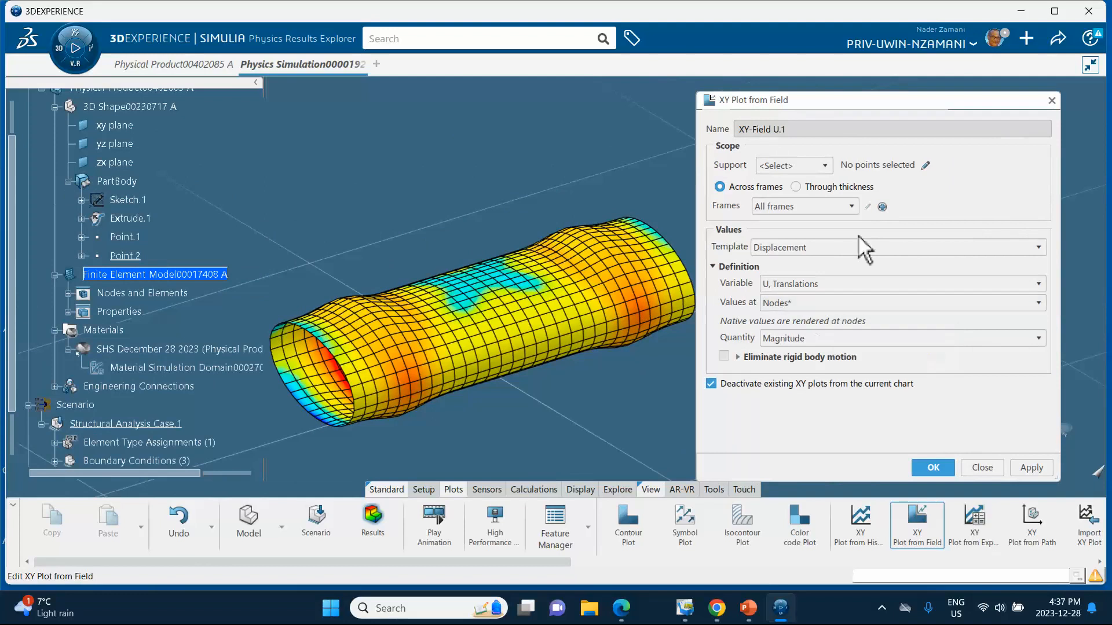
{"action": "left_click", "coordinate": [783, 208]}
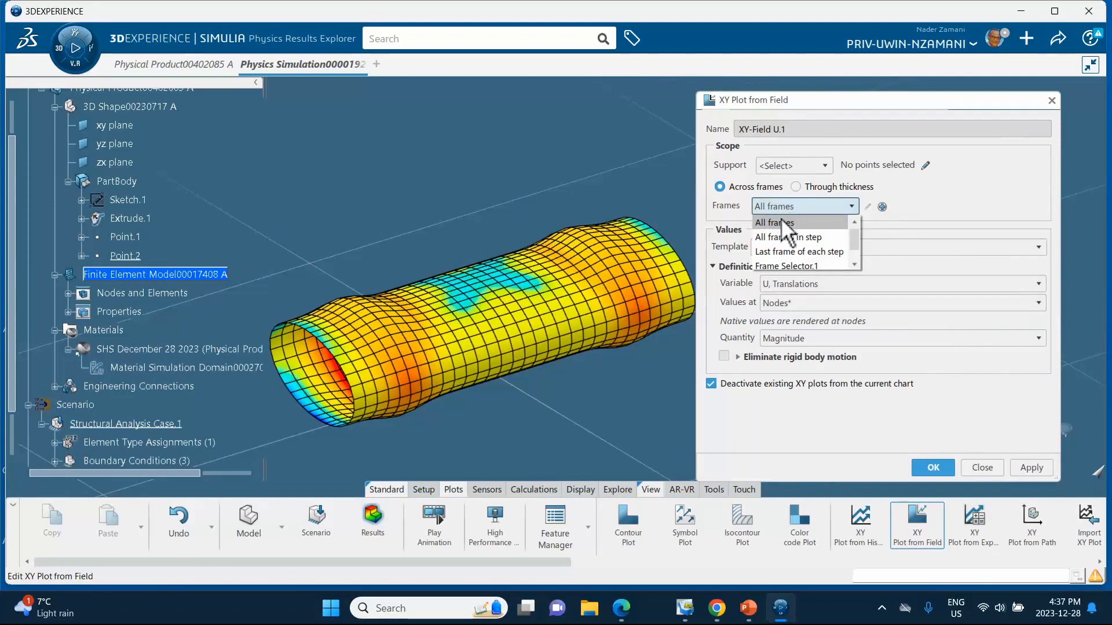
{"action": "left_click", "coordinate": [947, 210]}
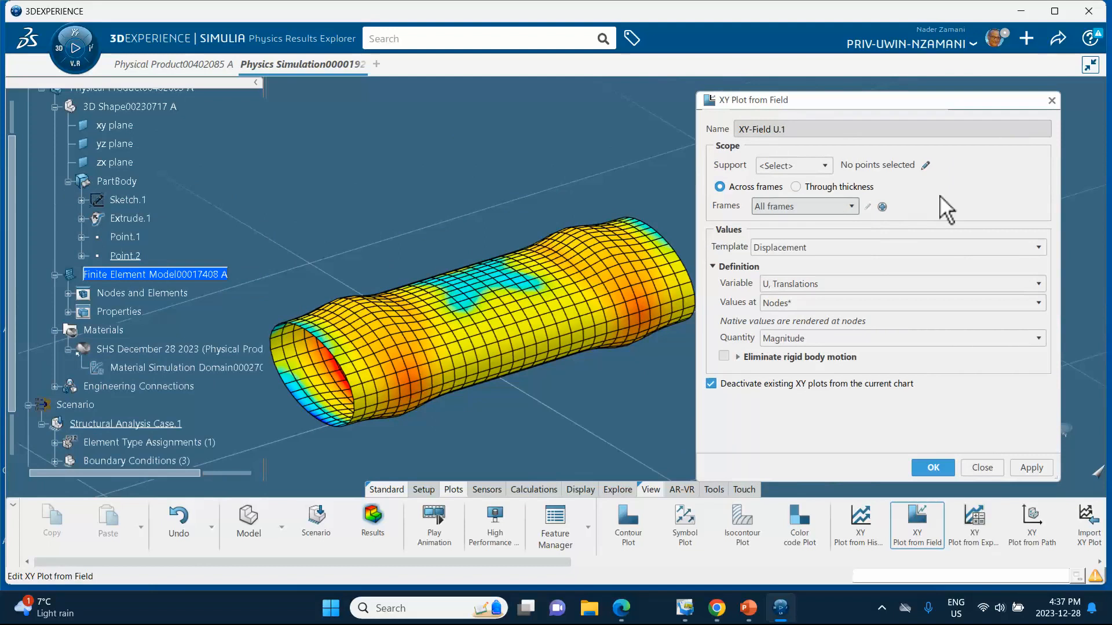
{"action": "left_click", "coordinate": [812, 168]}
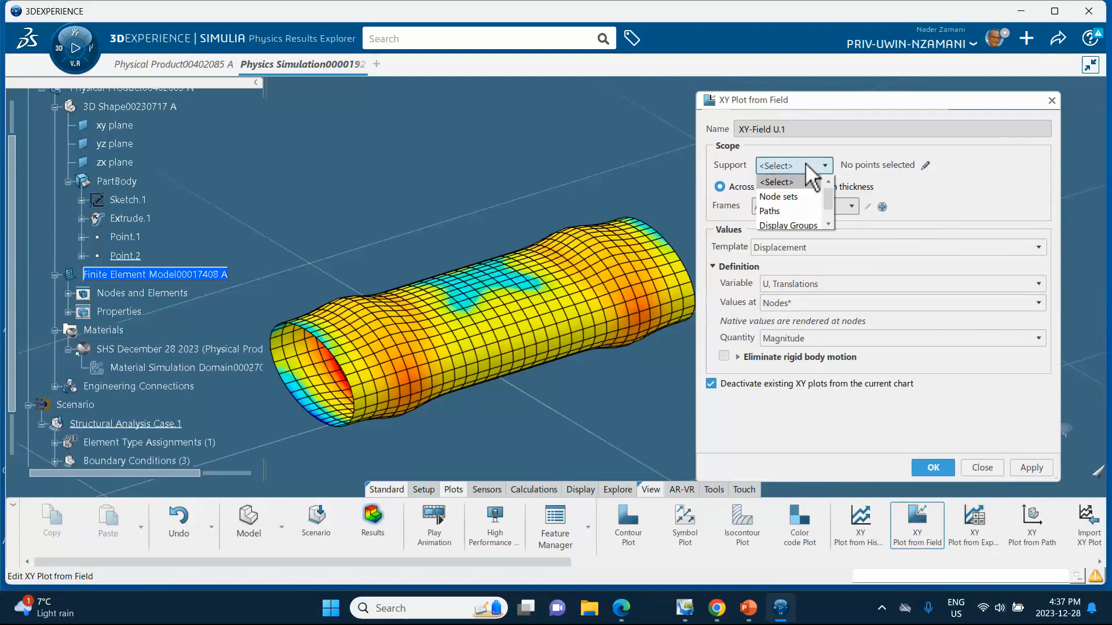
{"action": "left_click", "coordinate": [781, 197]}
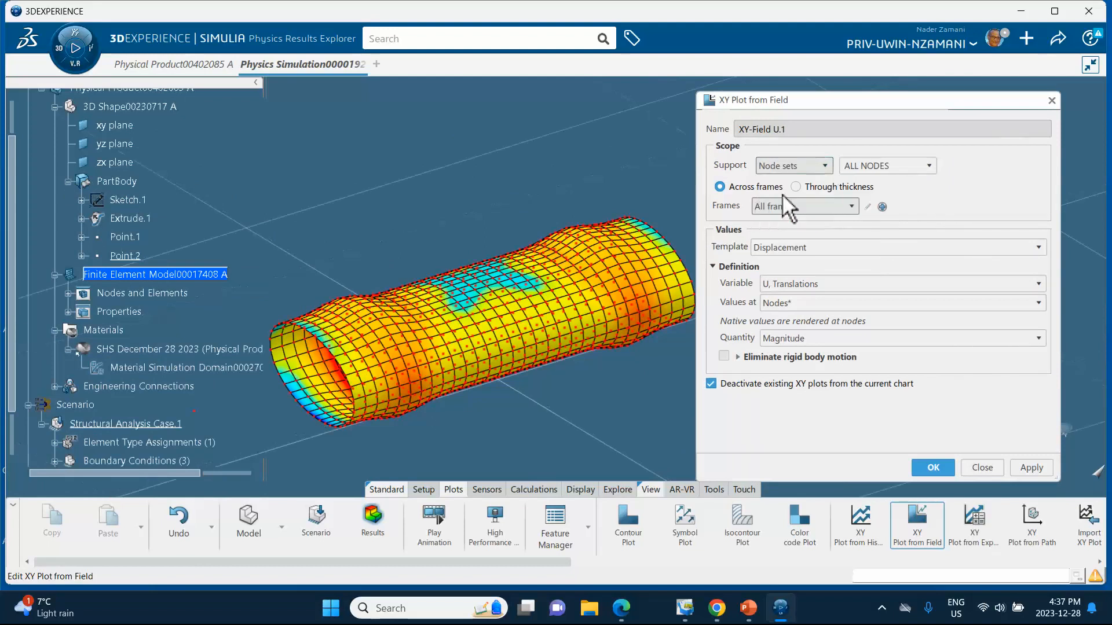
{"action": "left_click", "coordinate": [866, 166]}
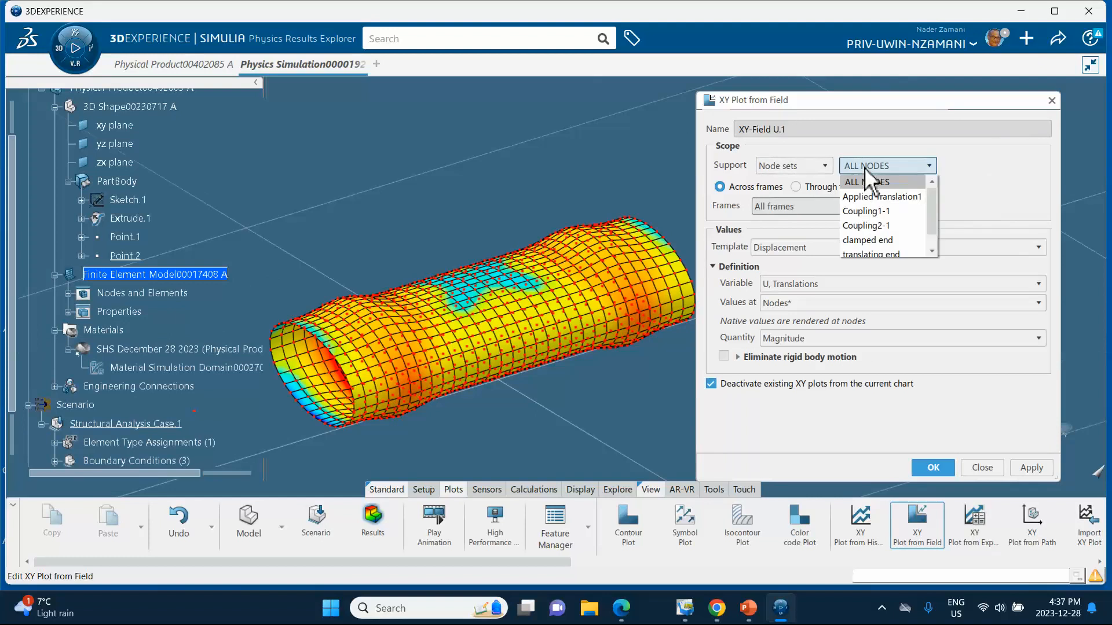
{"action": "left_click", "coordinate": [865, 211]}
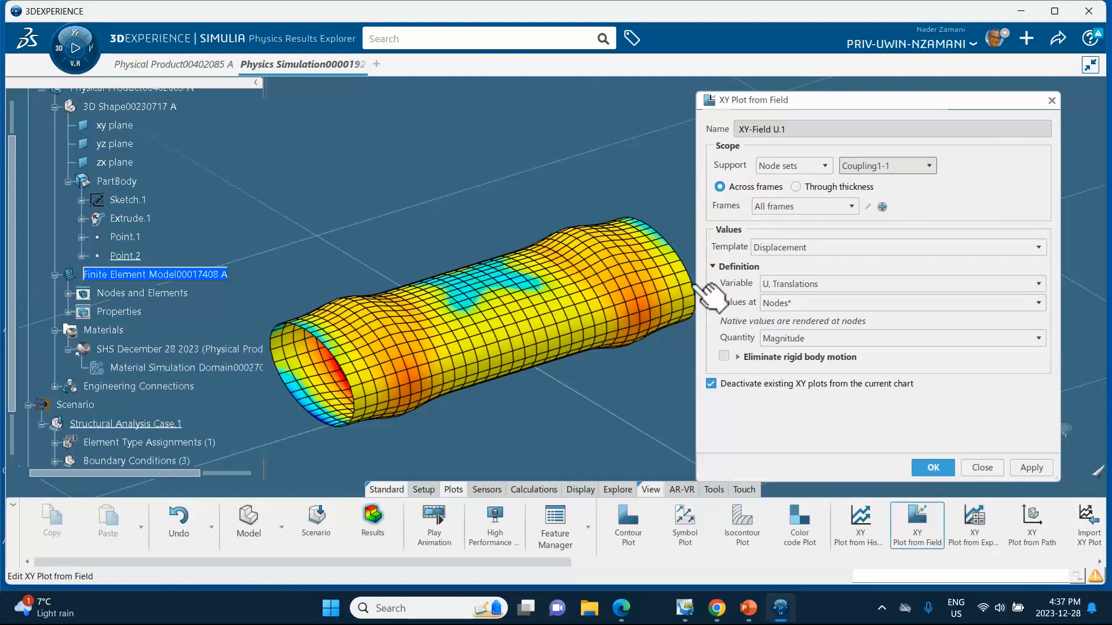
{"action": "left_click", "coordinate": [932, 467]}
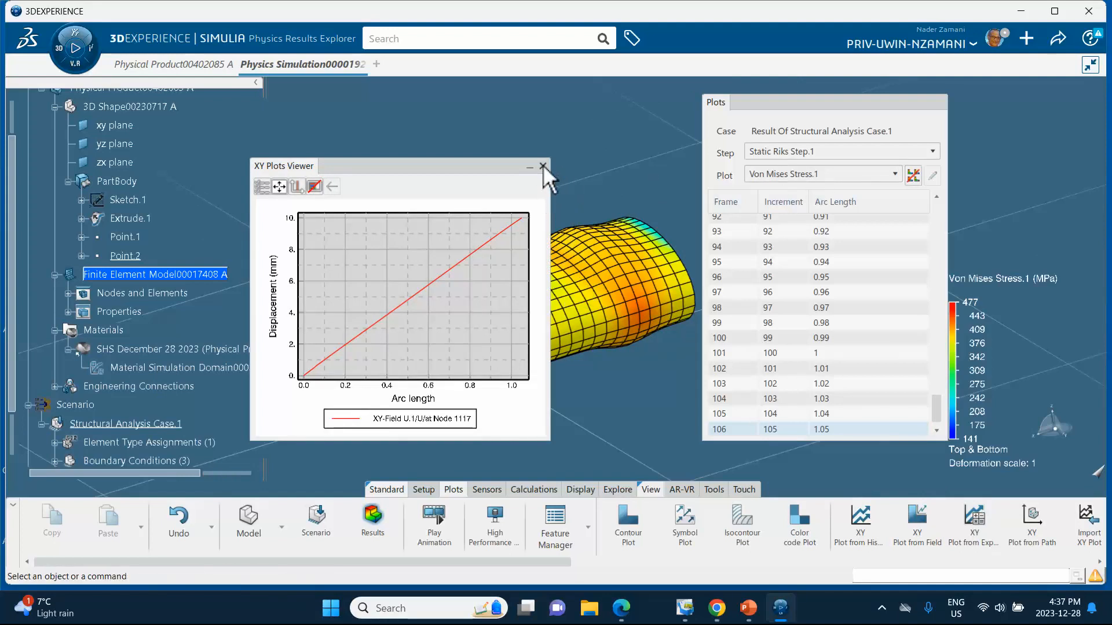
{"action": "left_click", "coordinate": [543, 167]}
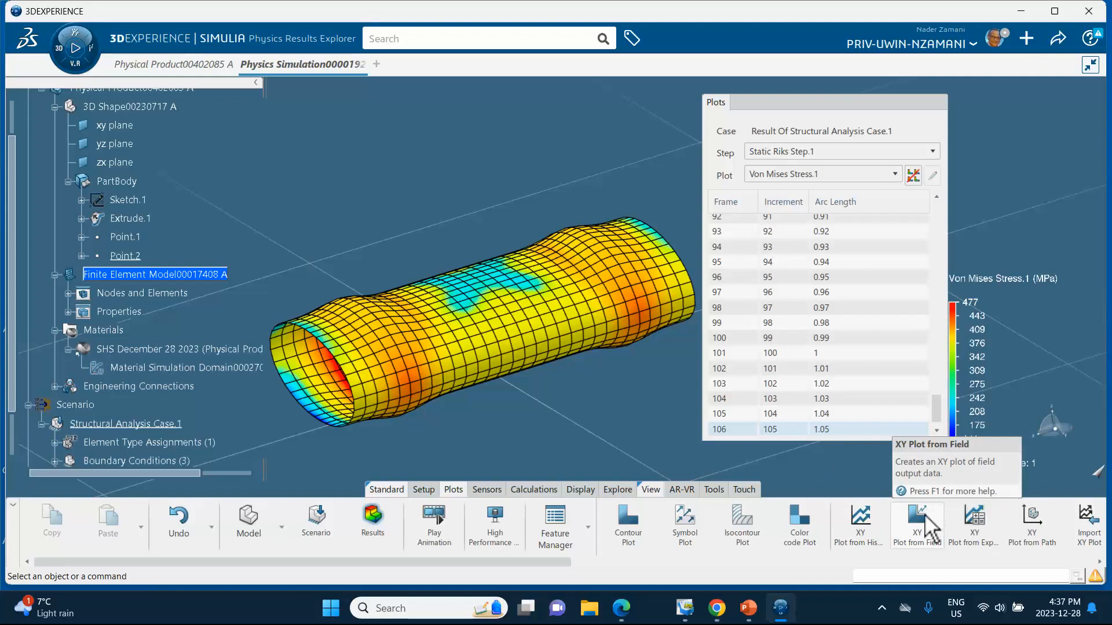
Start another XY plot from field data on node set Coupling1-1 using the Reaction Force template
{"action": "left_click", "coordinate": [916, 527]}
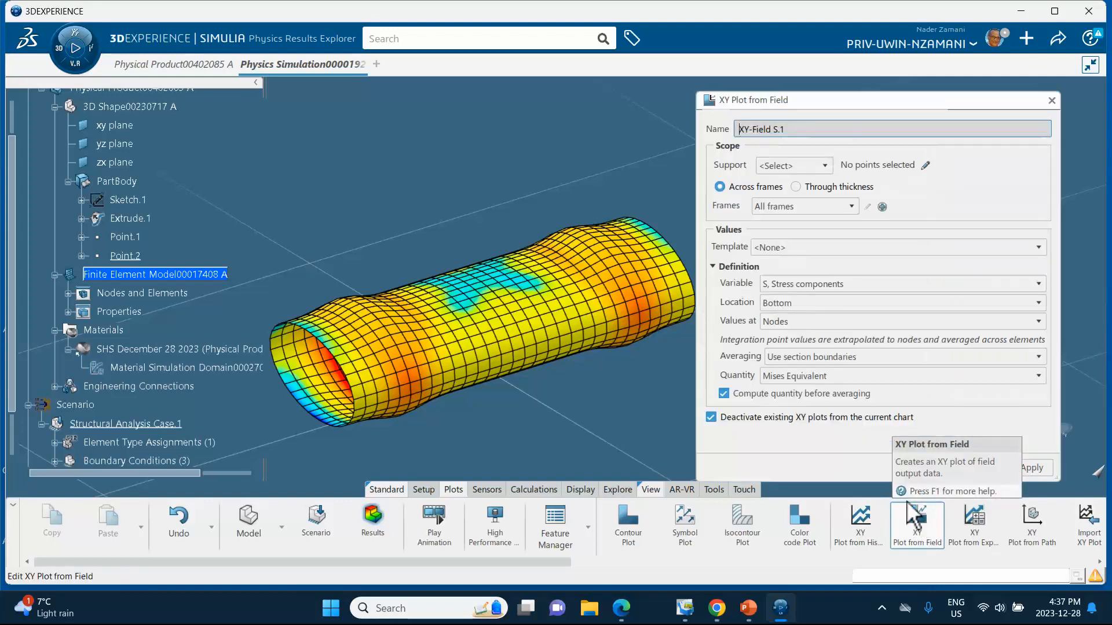
{"action": "left_click", "coordinate": [804, 168]}
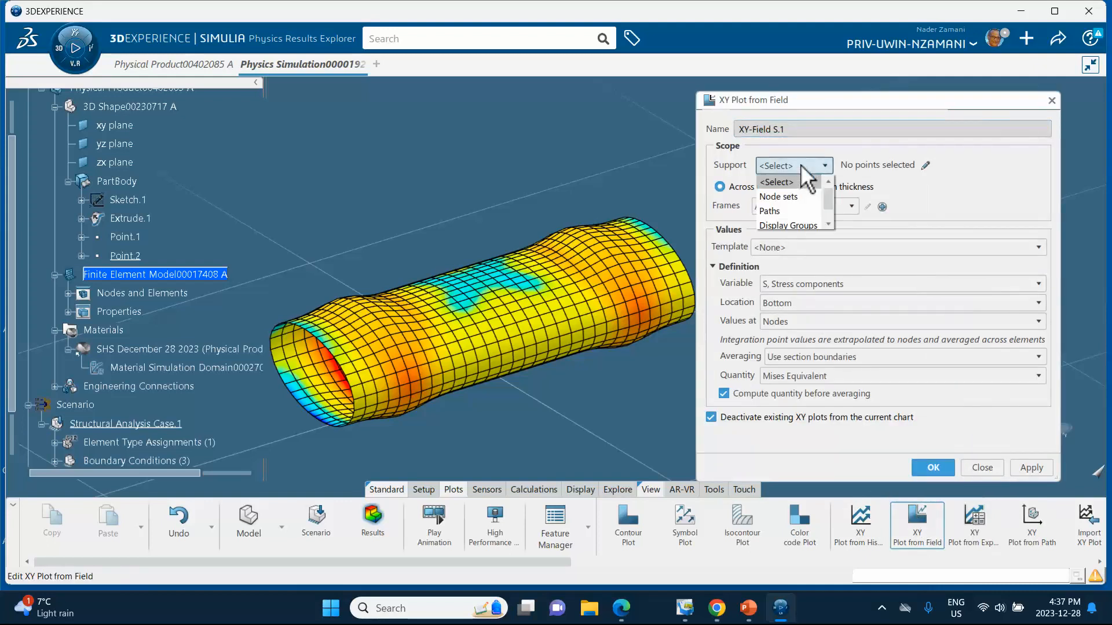
{"action": "left_click", "coordinate": [798, 197]}
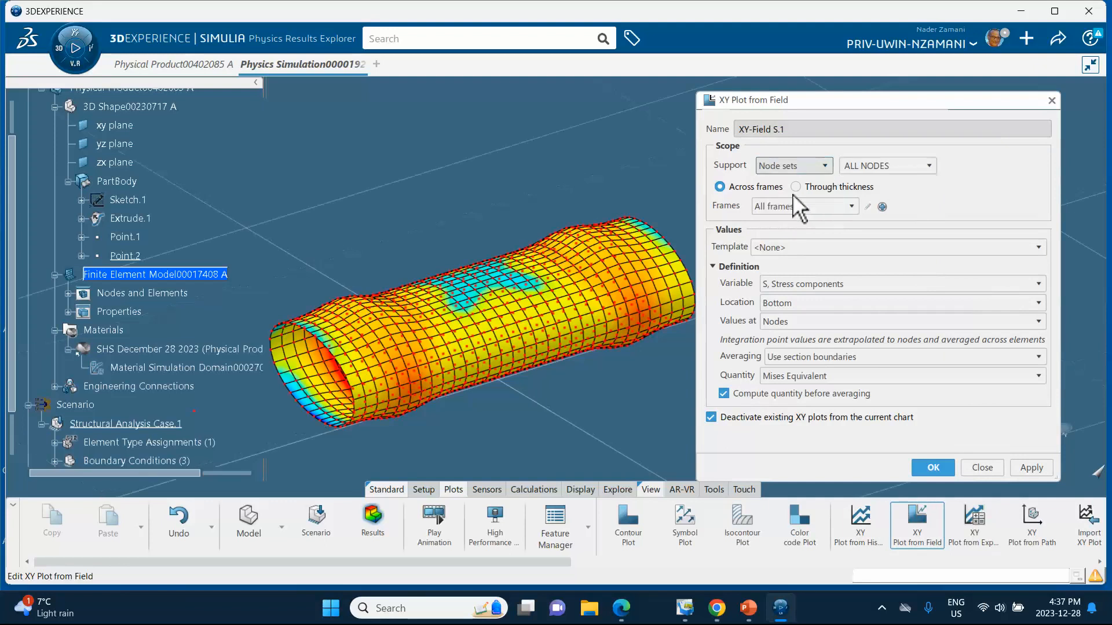
{"action": "left_click", "coordinate": [889, 167]}
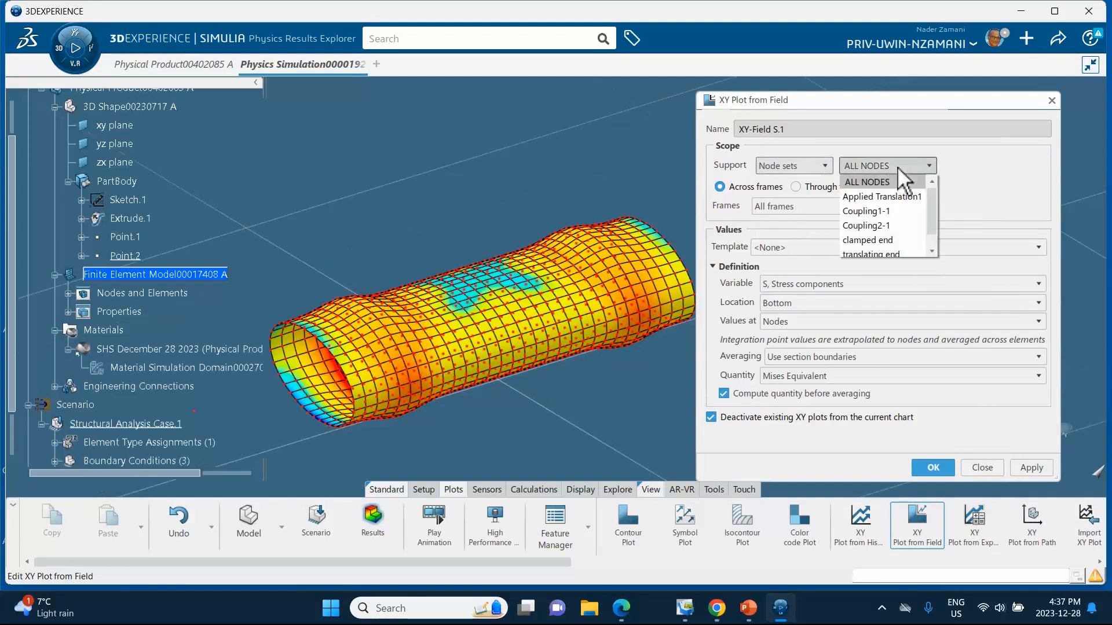
{"action": "left_click", "coordinate": [897, 211]}
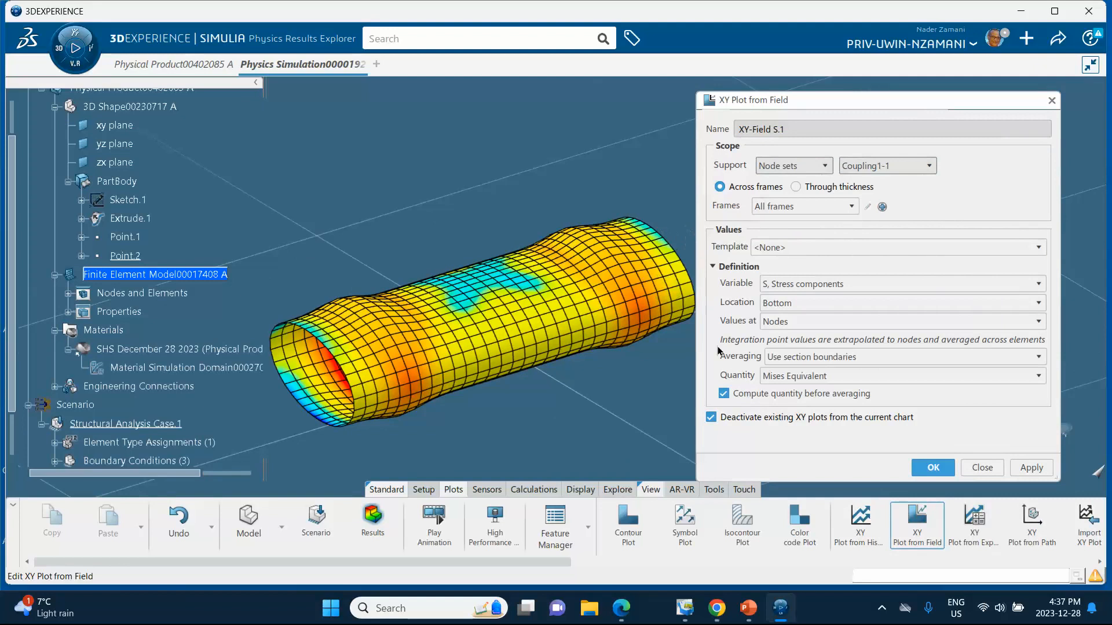
{"action": "left_click", "coordinate": [783, 249]}
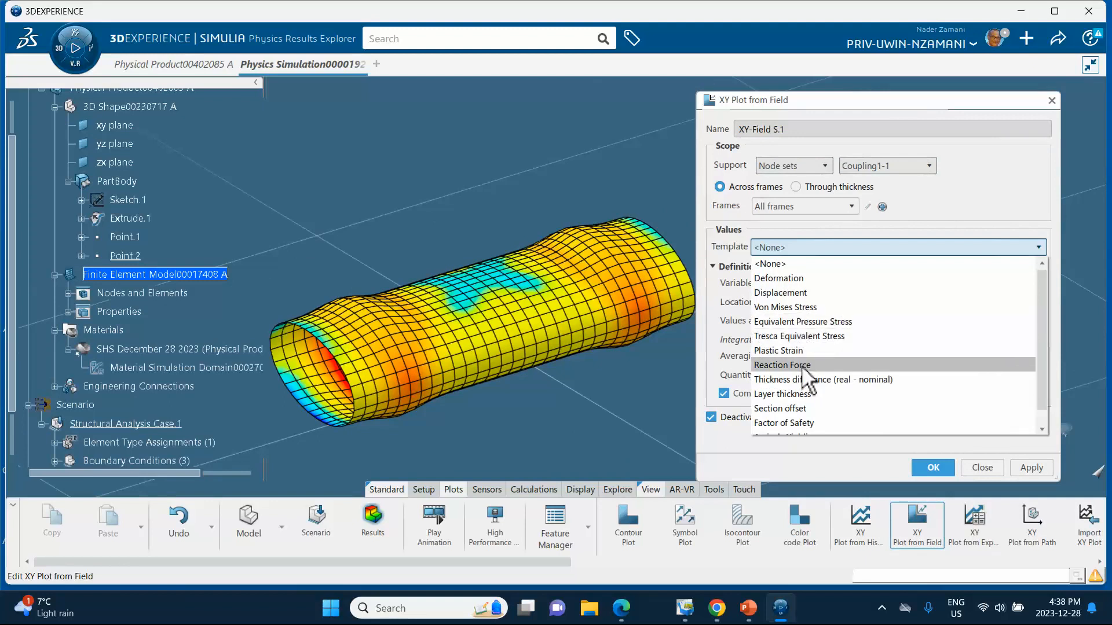
{"action": "left_click", "coordinate": [795, 366]}
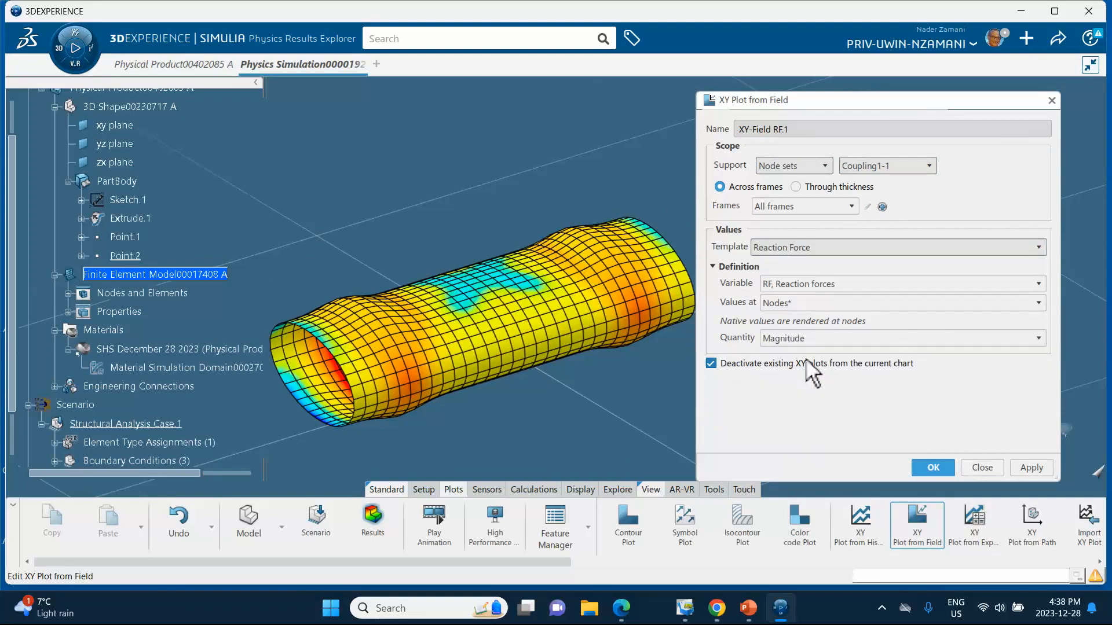
{"action": "left_click", "coordinate": [820, 285]}
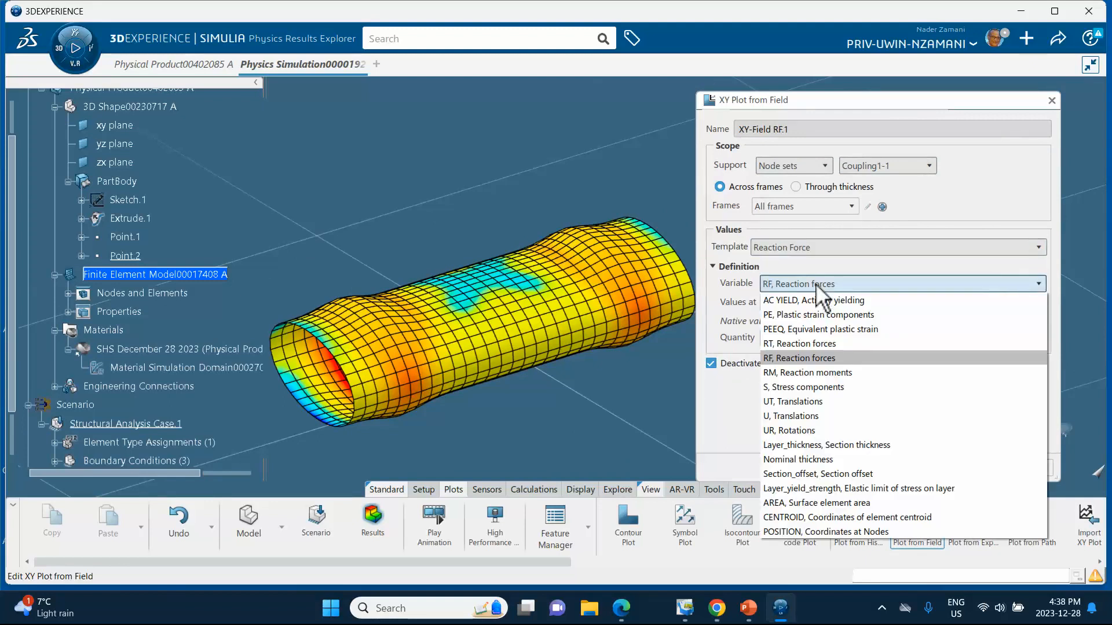
{"action": "left_click", "coordinate": [812, 282]}
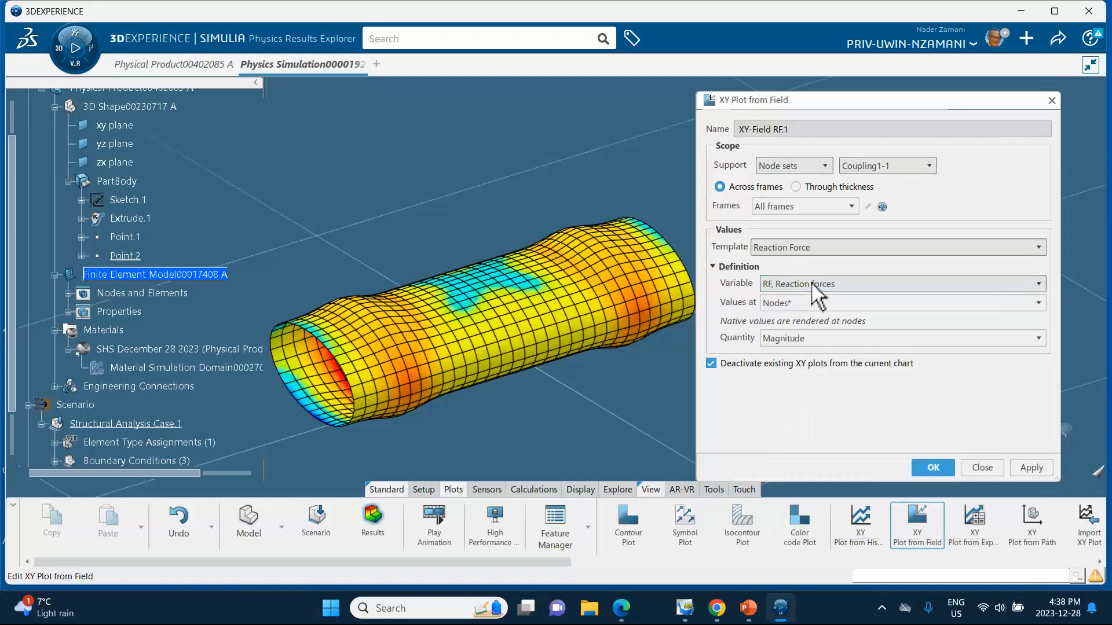
{"action": "left_click", "coordinate": [812, 282]}
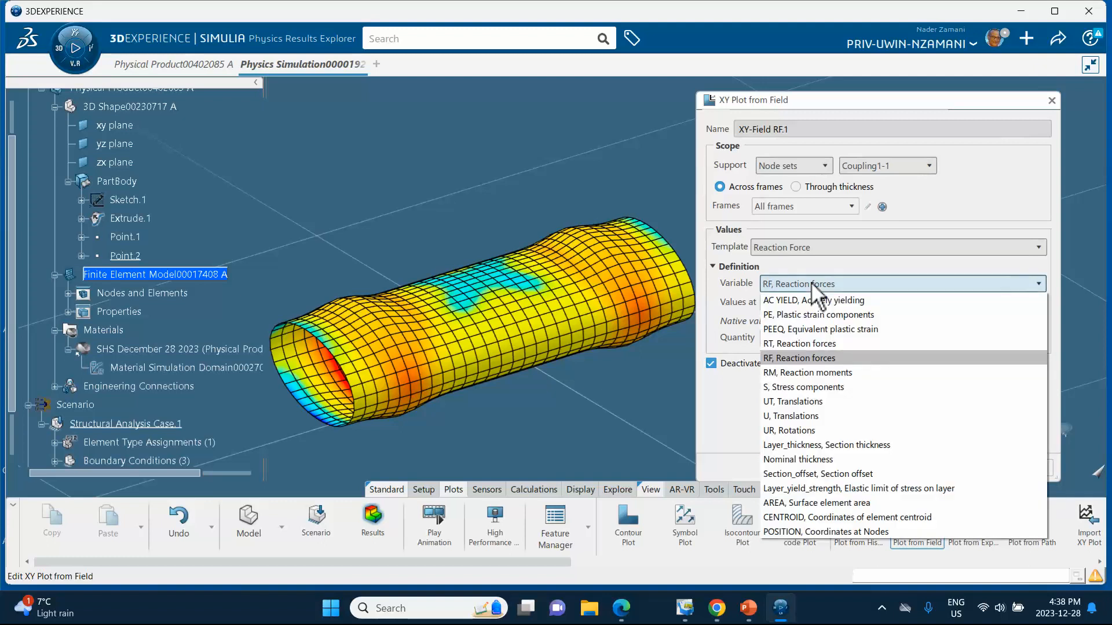
{"action": "left_click", "coordinate": [812, 282]}
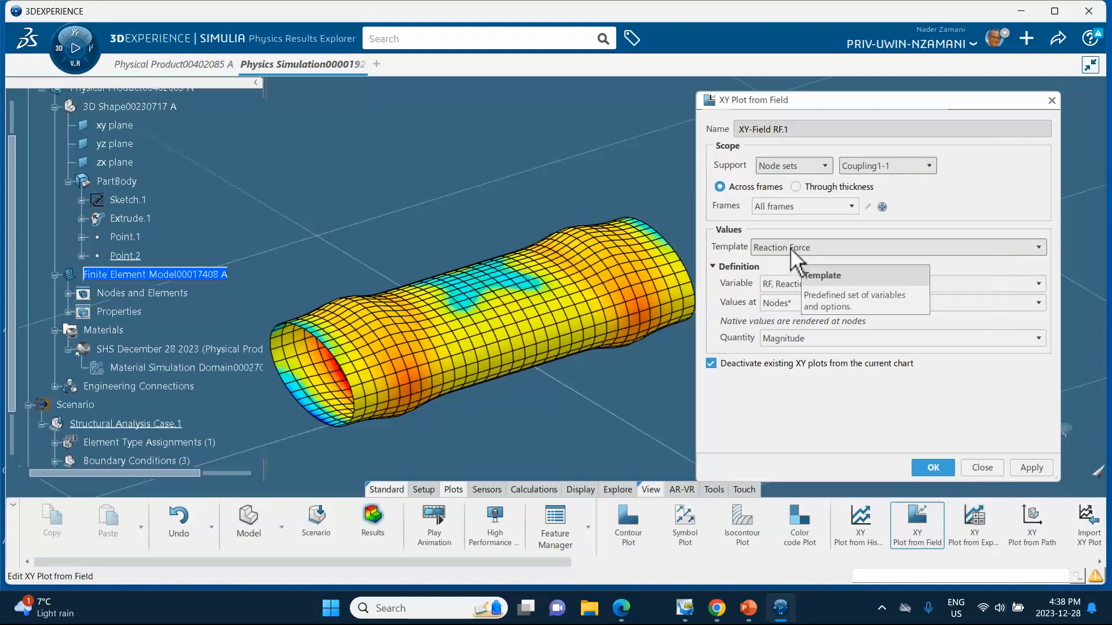
{"action": "left_click", "coordinate": [793, 283]}
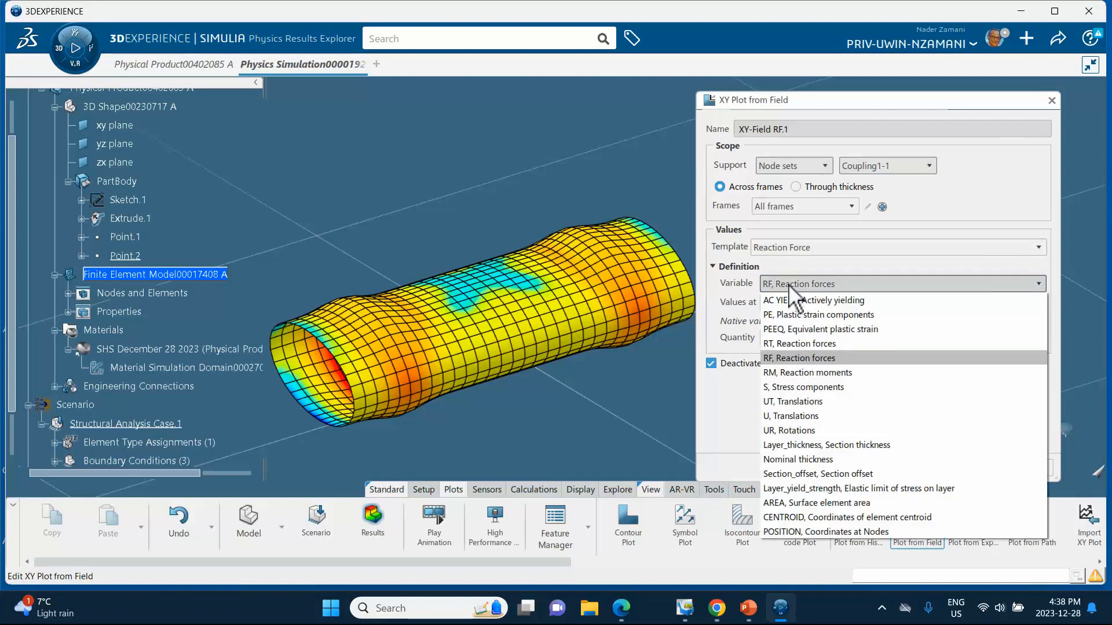
{"action": "left_click", "coordinate": [789, 247]}
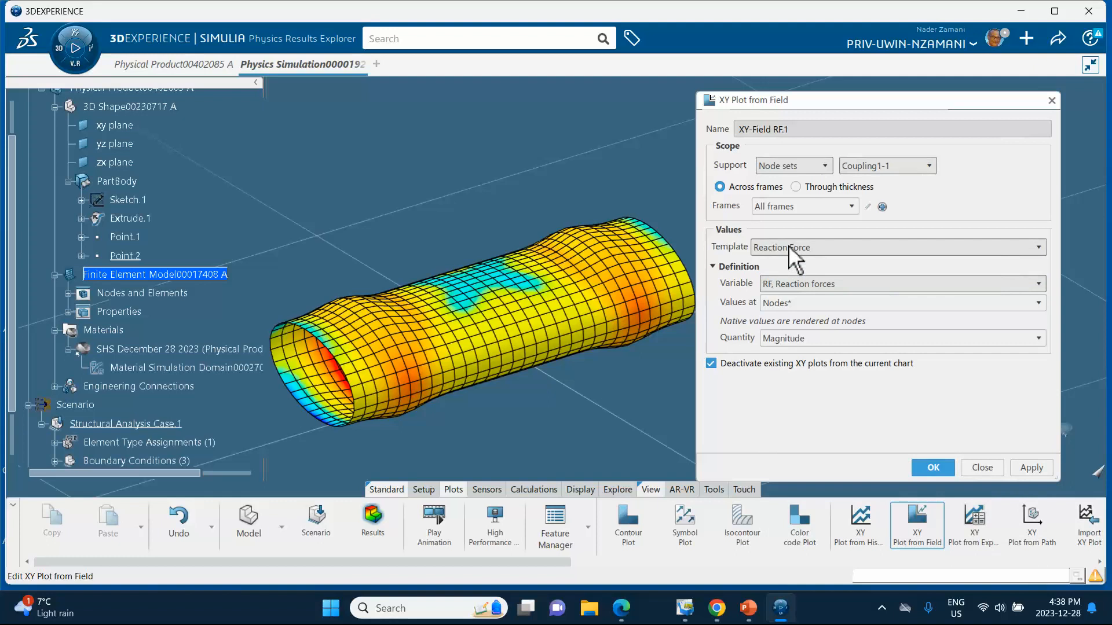
Change the reaction force plot's node set to Coupling2-1, create the plot, and close its chart after examining the curve
{"action": "left_click", "coordinate": [929, 166]}
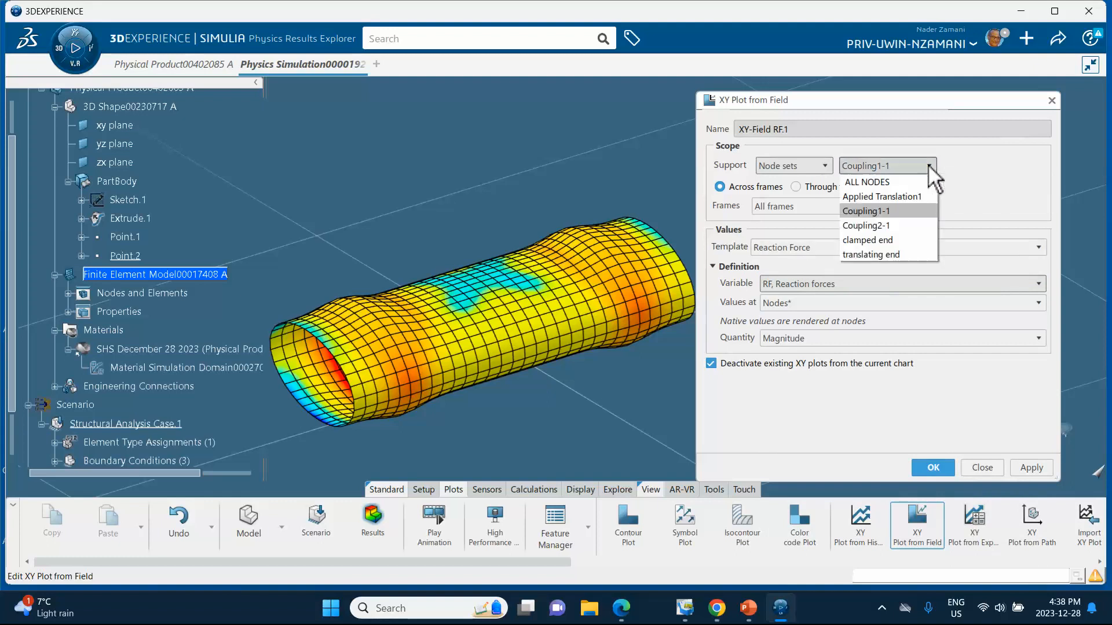
{"action": "left_click", "coordinate": [890, 226]}
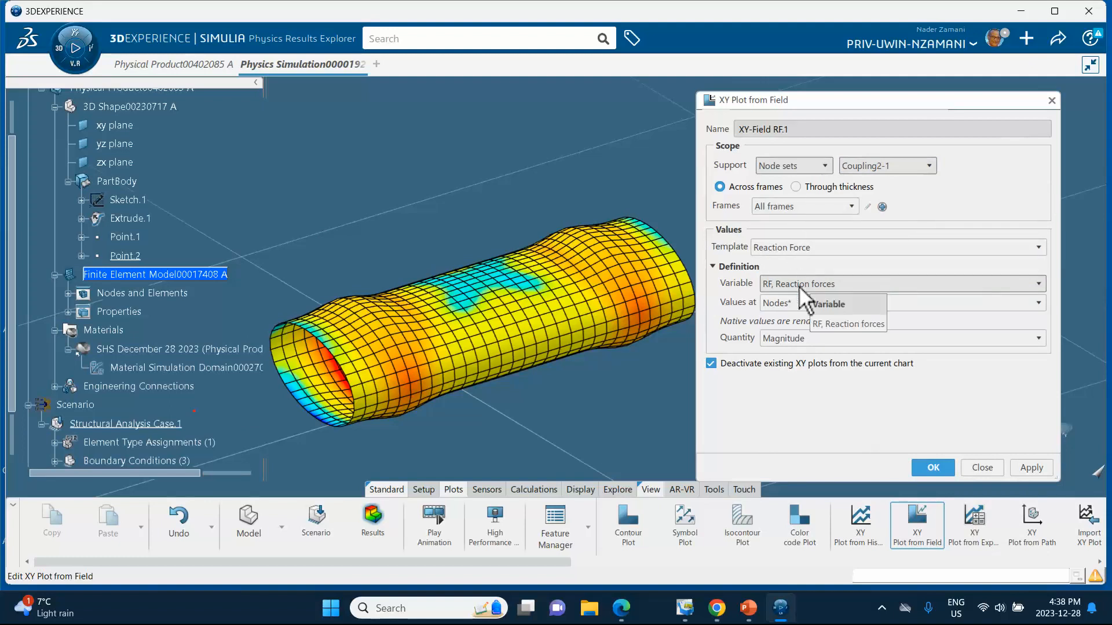
{"action": "left_click", "coordinate": [931, 468]}
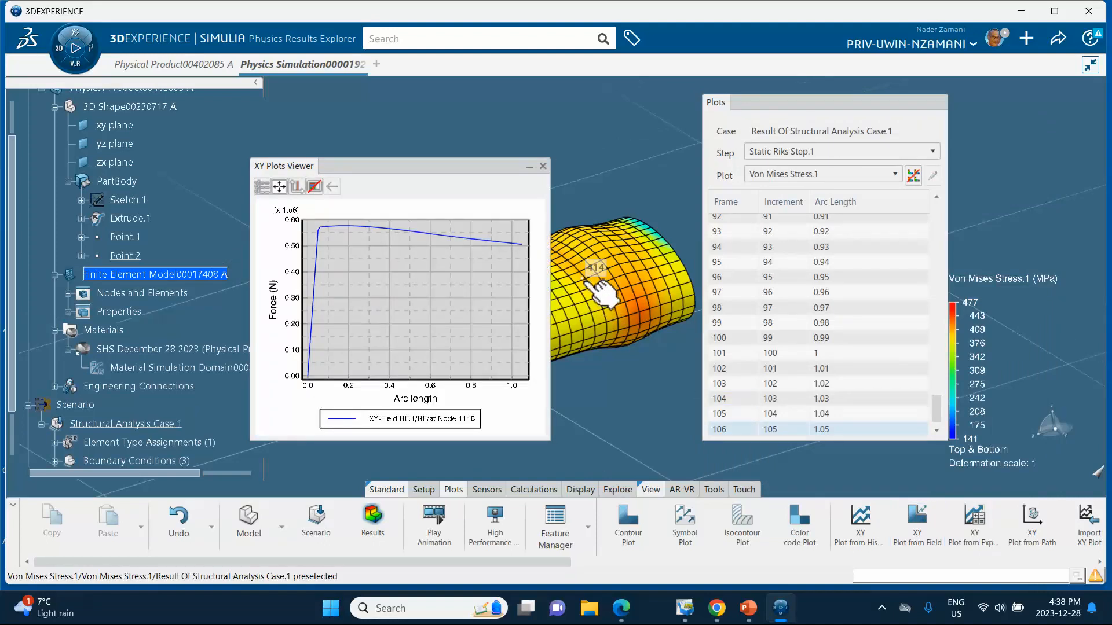
{"action": "mouse_move", "coordinate": [335, 234]}
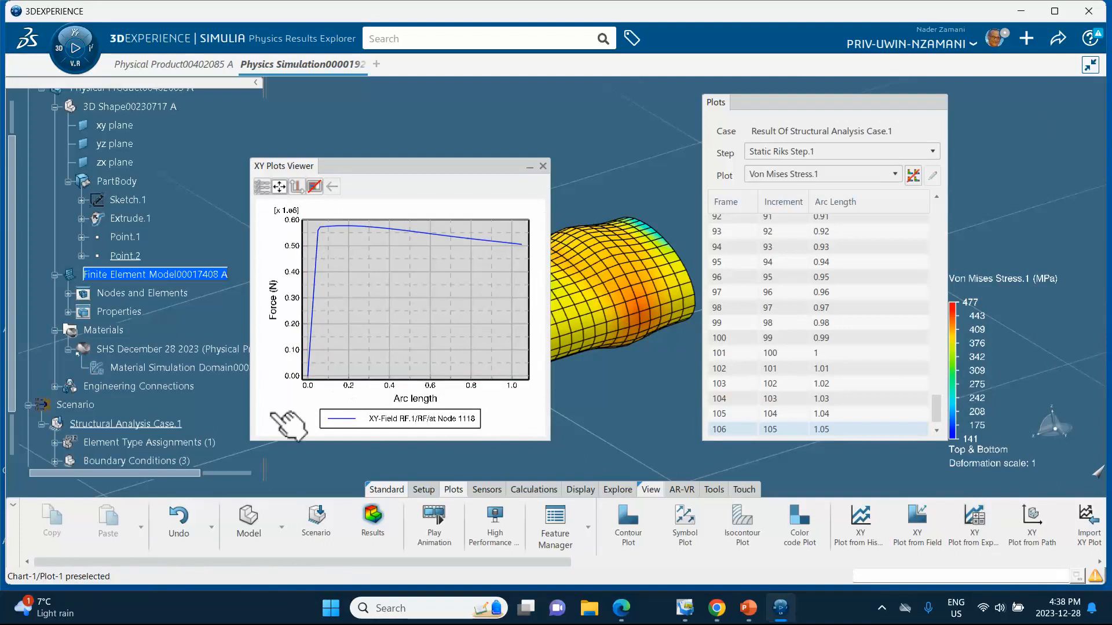
{"action": "left_click", "coordinate": [543, 166]}
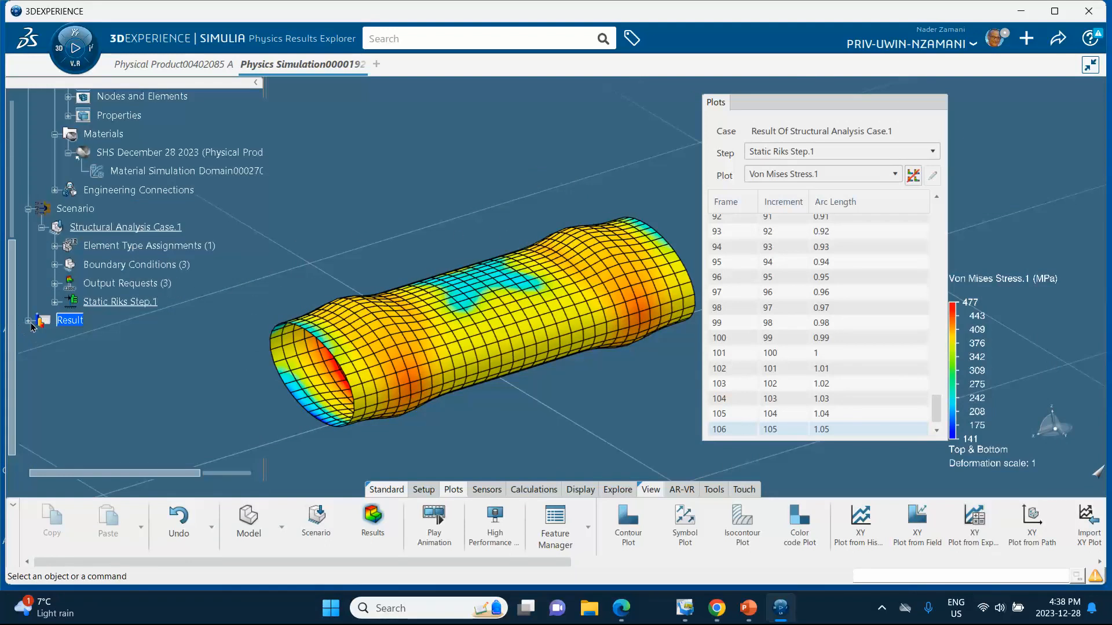
Expand the structural analysis result down to its XY plots and deactivate the XY-Field RF.1 plot
{"action": "left_click", "coordinate": [28, 321]}
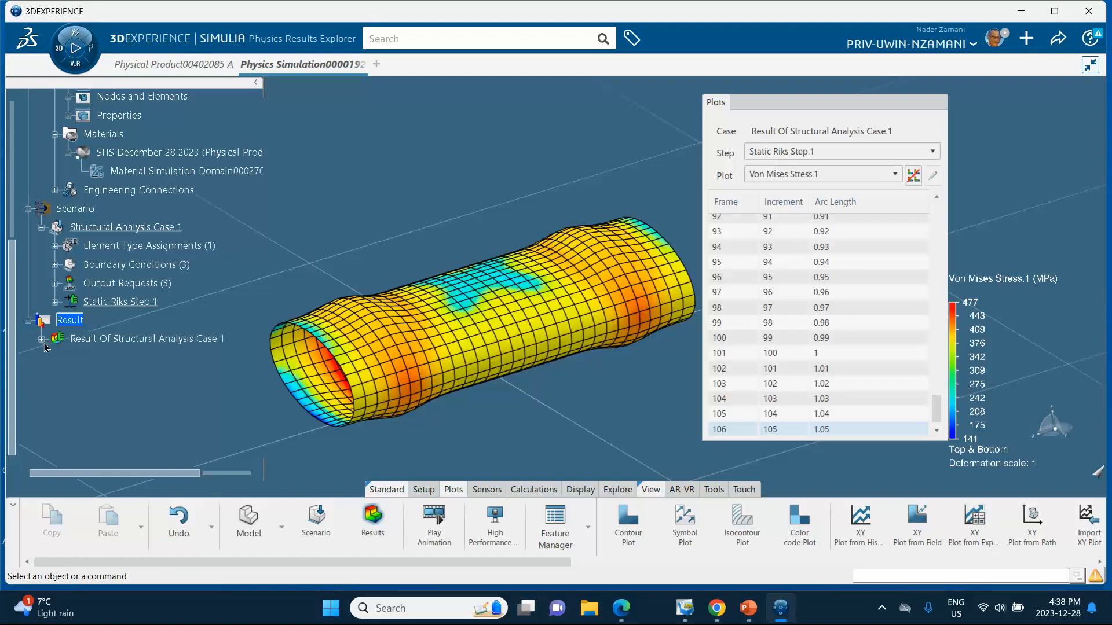
{"action": "left_click", "coordinate": [41, 340]}
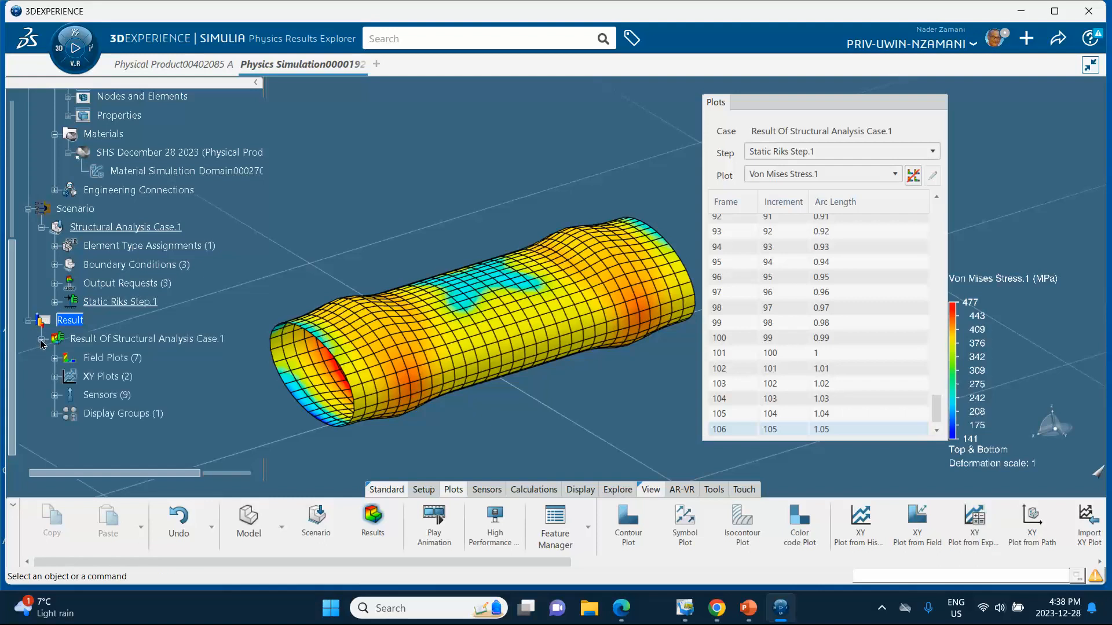
{"action": "left_click", "coordinate": [54, 377]}
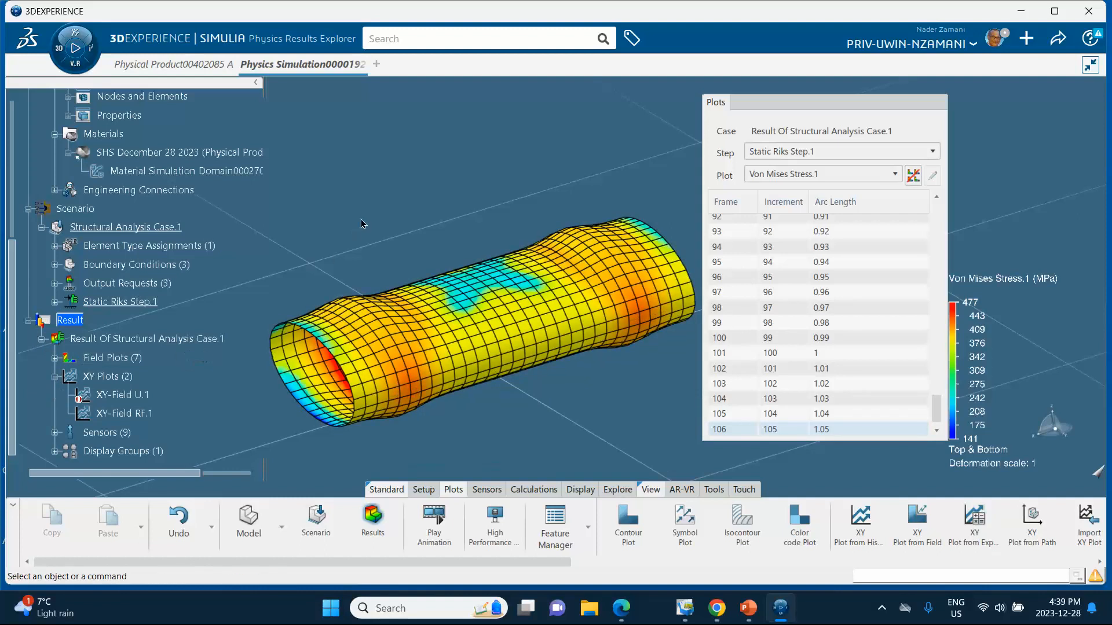
{"action": "right_click", "coordinate": [129, 412]}
{"action": "left_click", "coordinate": [174, 356]}
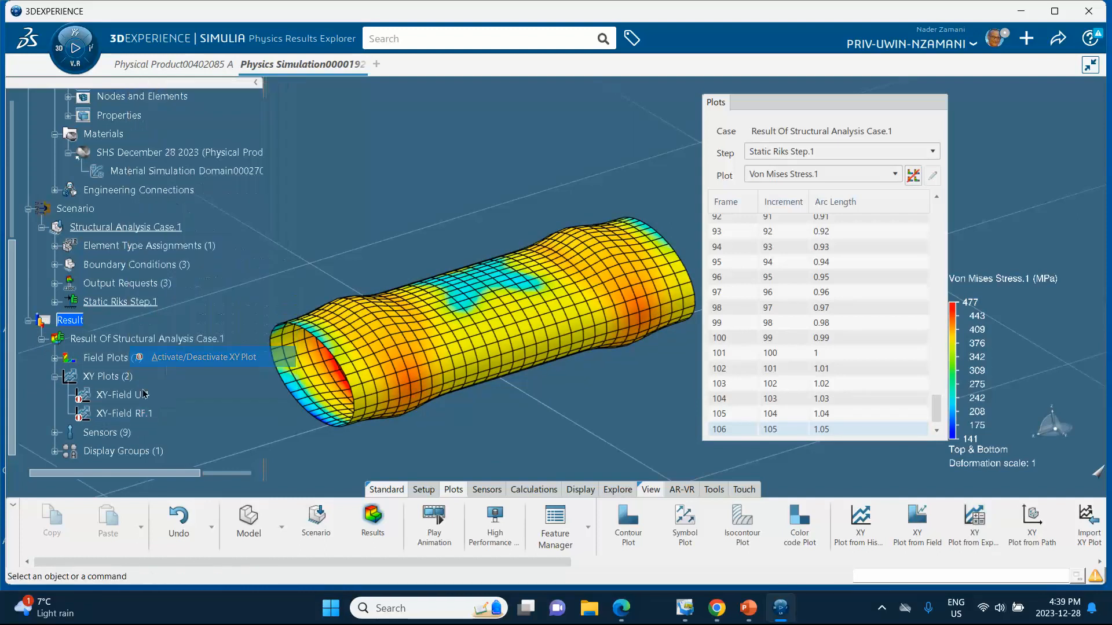
Activate the XY-Field U.1 plot to view its curve, and deactivate it again after closing the chart
{"action": "right_click", "coordinate": [145, 394]}
{"action": "left_click", "coordinate": [175, 357]}
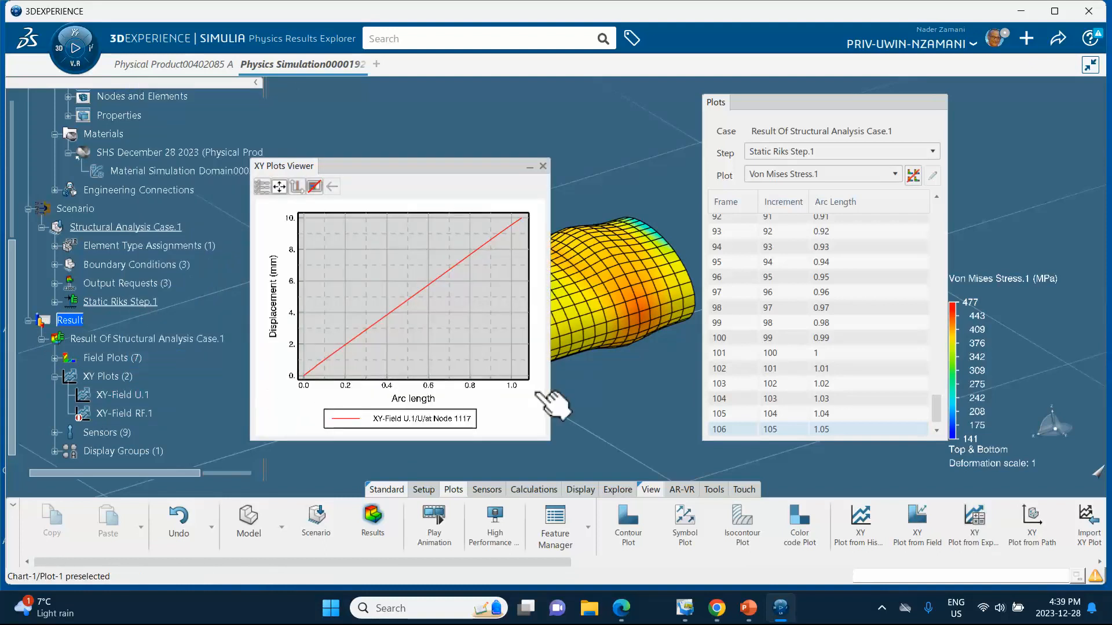
{"action": "left_click", "coordinate": [543, 166]}
{"action": "right_click", "coordinate": [128, 396]}
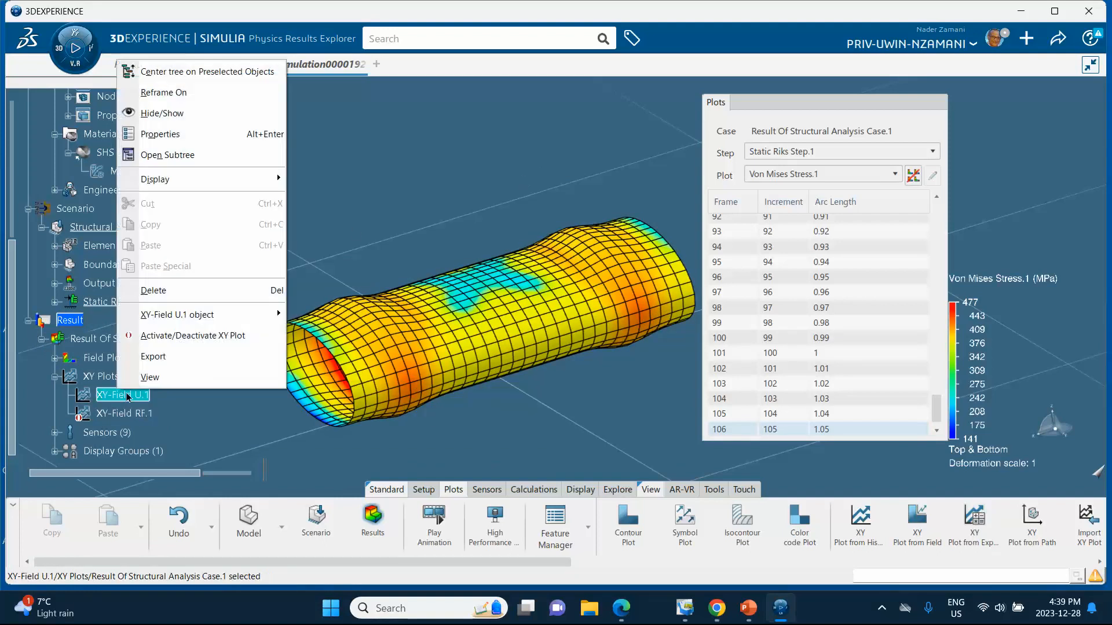
{"action": "left_click", "coordinate": [249, 336]}
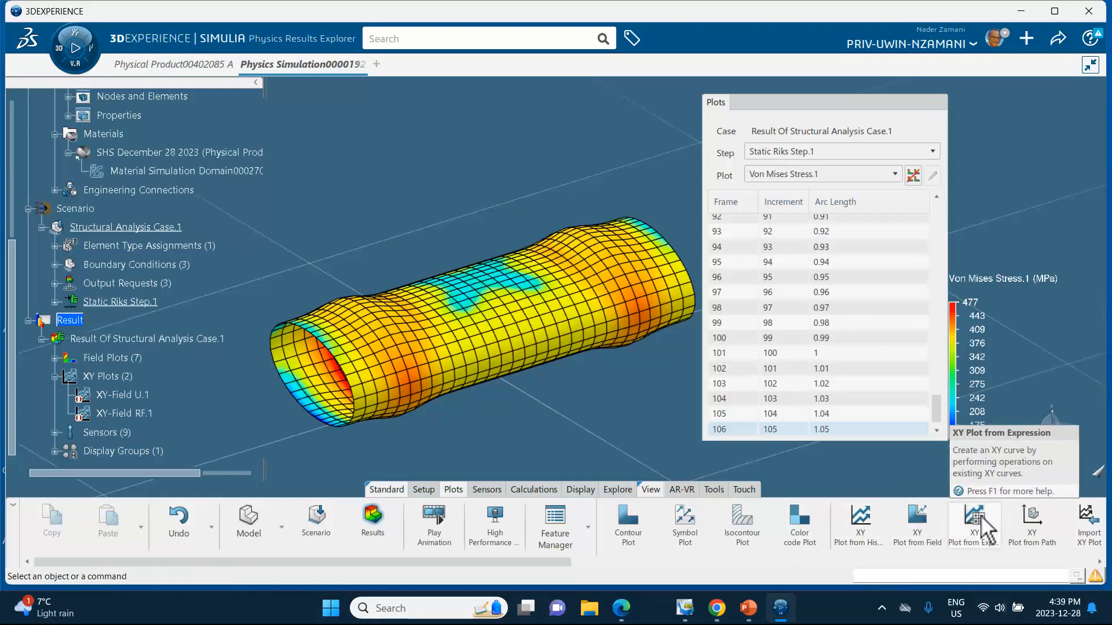
Create an XY plot from the expression combine, using XY-Field U.1/U as X data and XY-Field RF.1/RF as Y data
{"action": "left_click", "coordinate": [984, 528]}
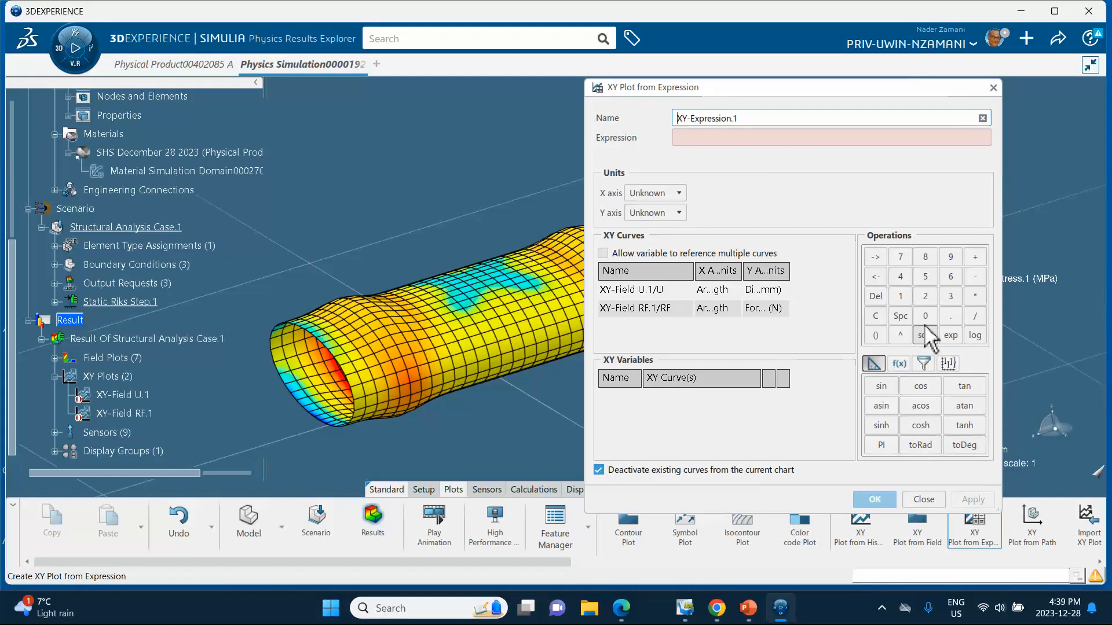
{"action": "left_click", "coordinate": [898, 364]}
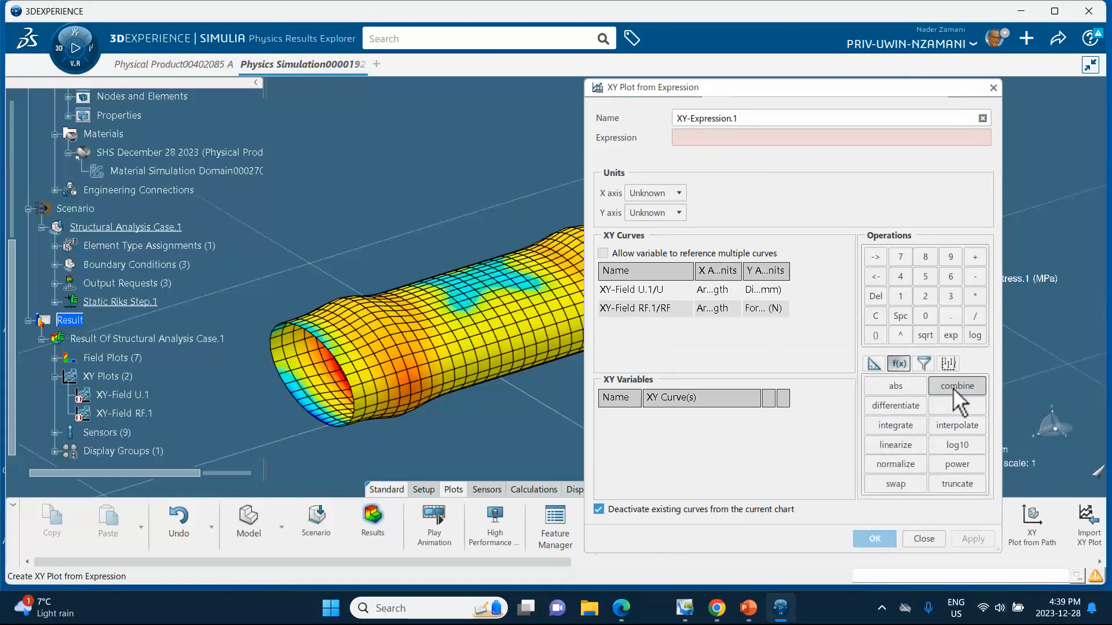
{"action": "left_click", "coordinate": [956, 388]}
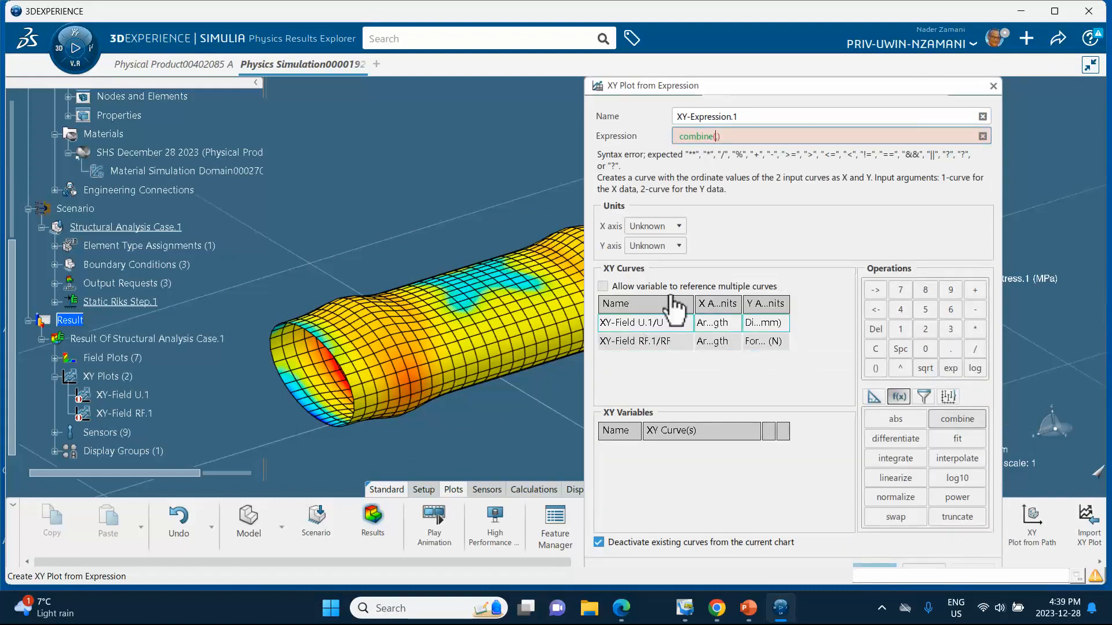
{"action": "double_click", "coordinate": [631, 322]}
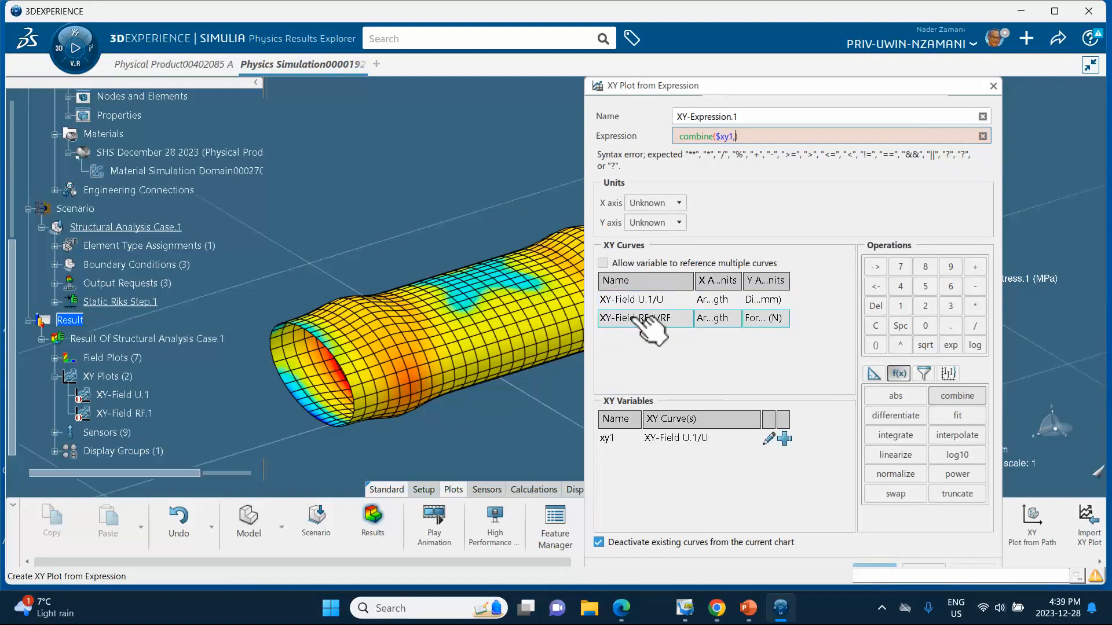
{"action": "double_click", "coordinate": [641, 320]}
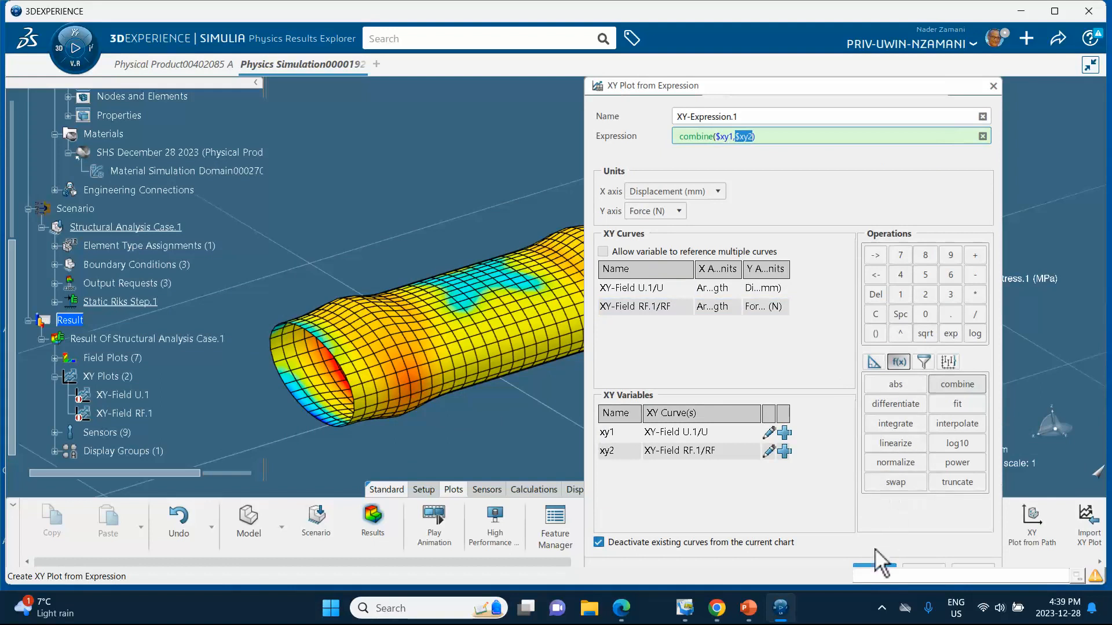
{"action": "left_click", "coordinate": [874, 567]}
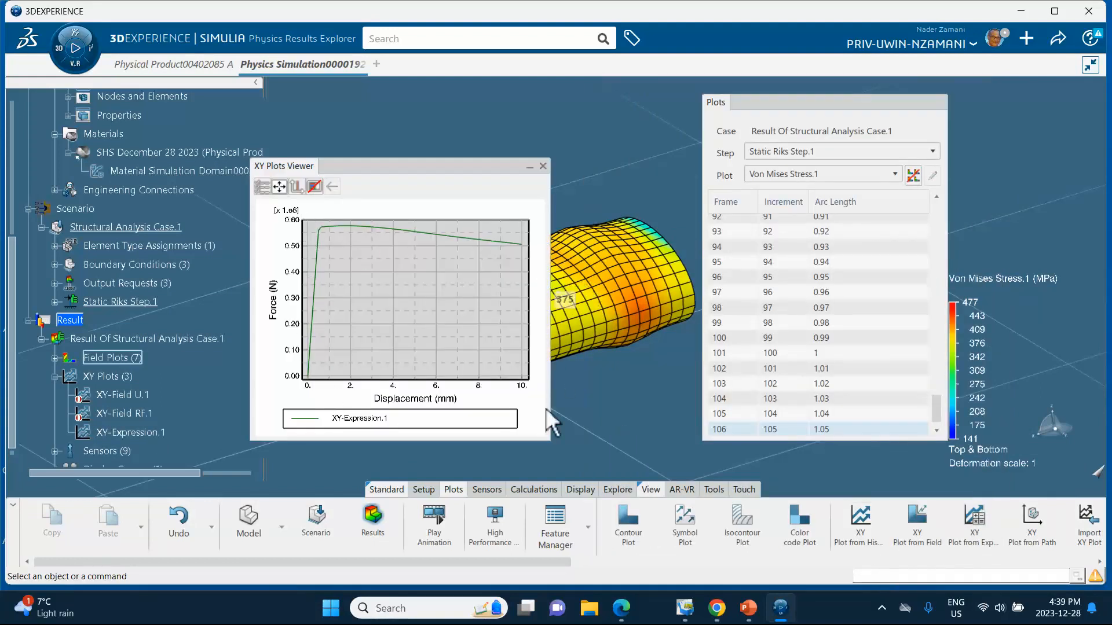
Switch to the PowerPoint presentation to compare the force-displacement curve with the reference results, and minimize it when done
{"action": "left_click", "coordinate": [747, 615]}
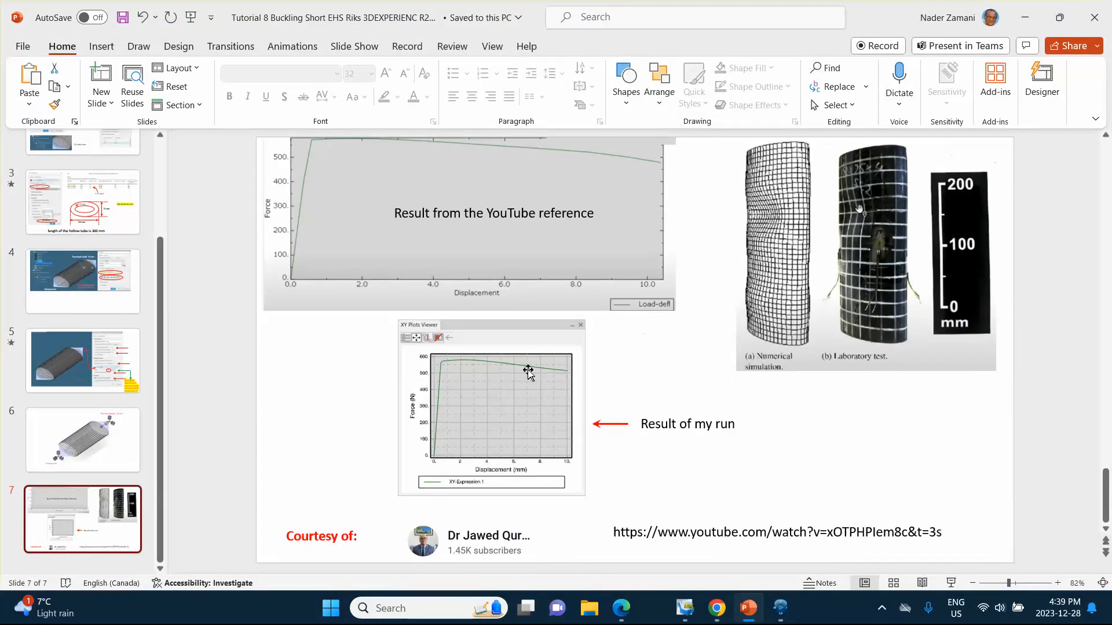
{"action": "left_click", "coordinate": [1025, 17]}
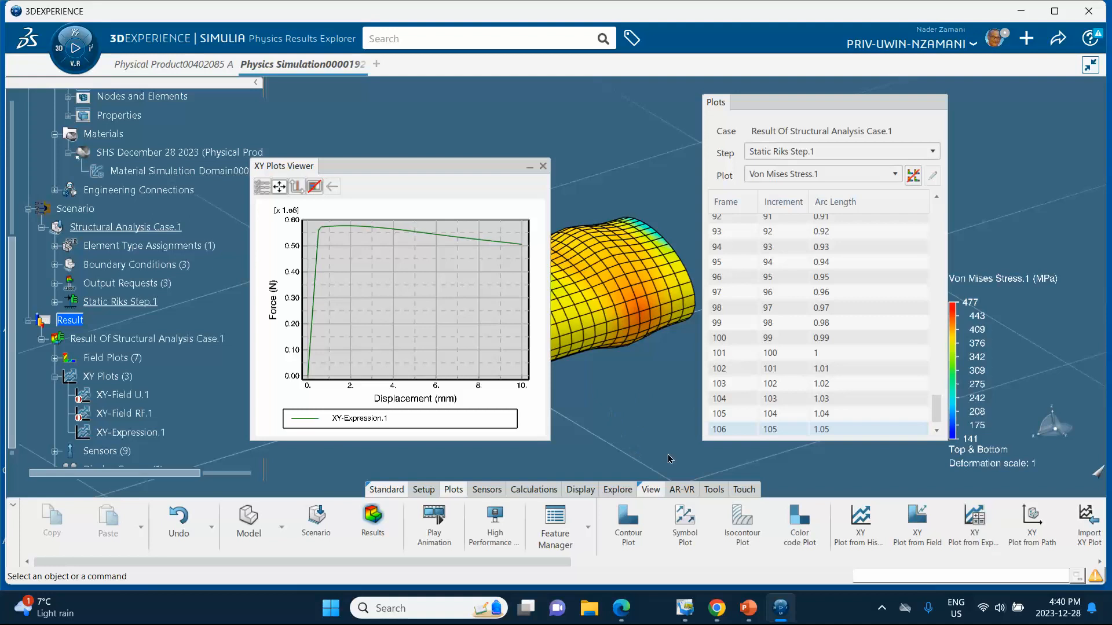
{"action": "left_click", "coordinate": [881, 609]}
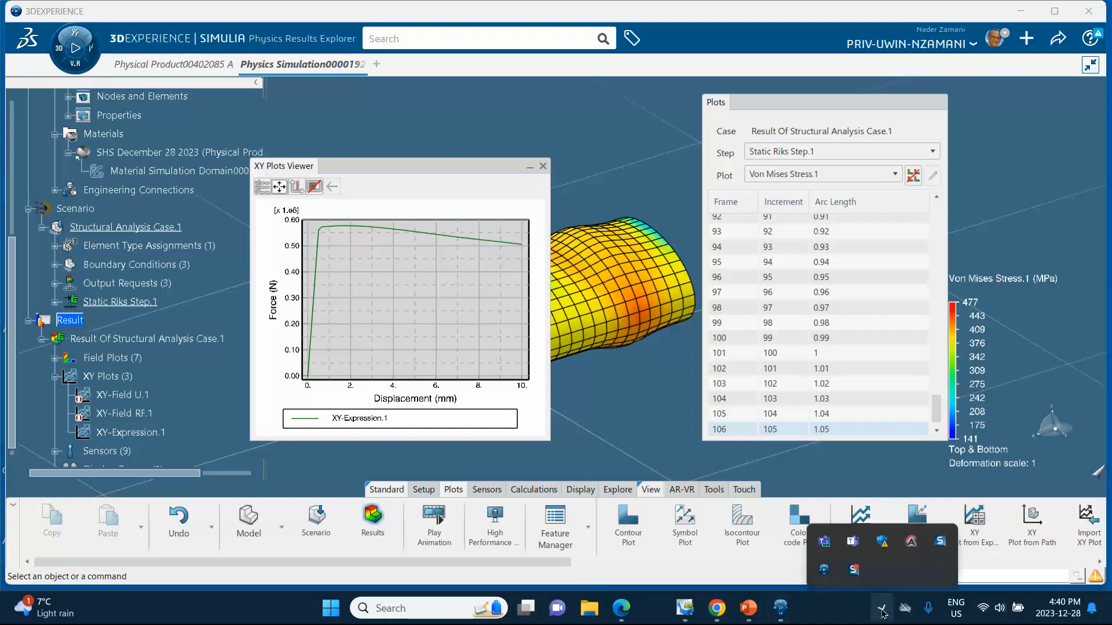